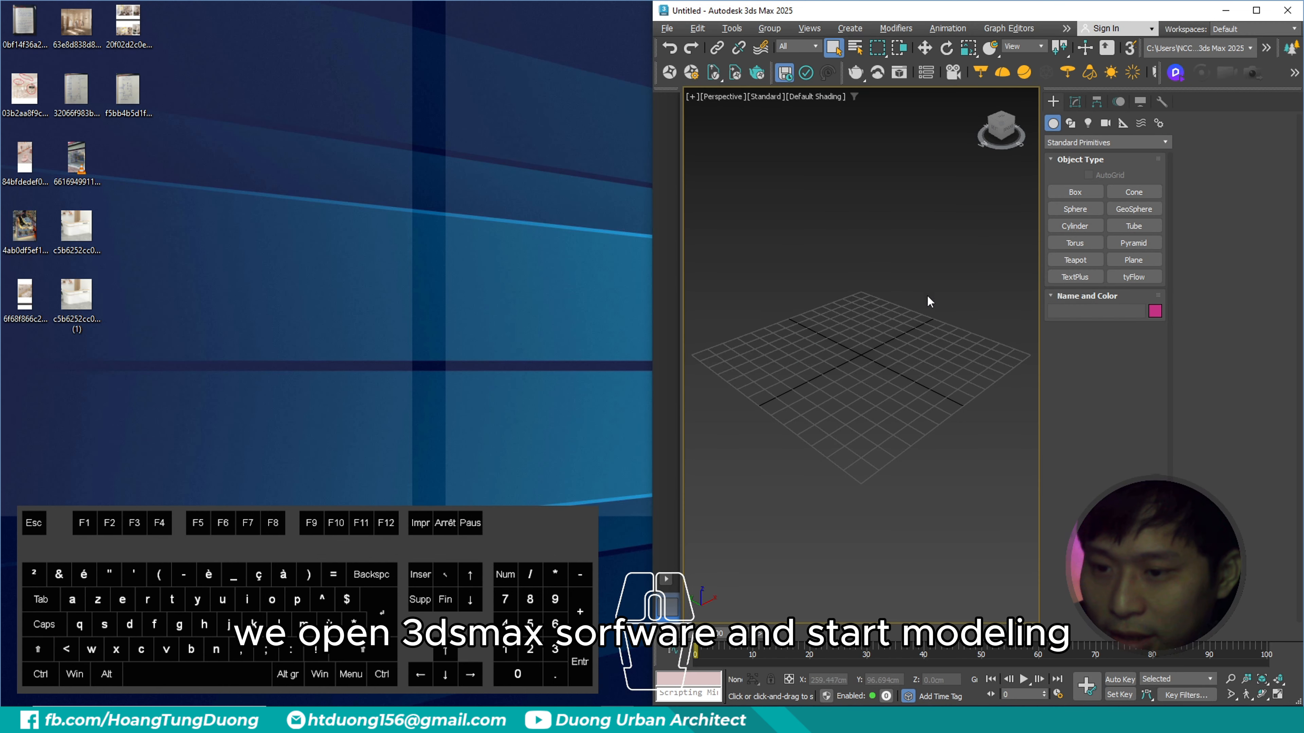
- Look through the handwritten floor plan sketch and the clothing shop reference photos
left_click(358, 227)
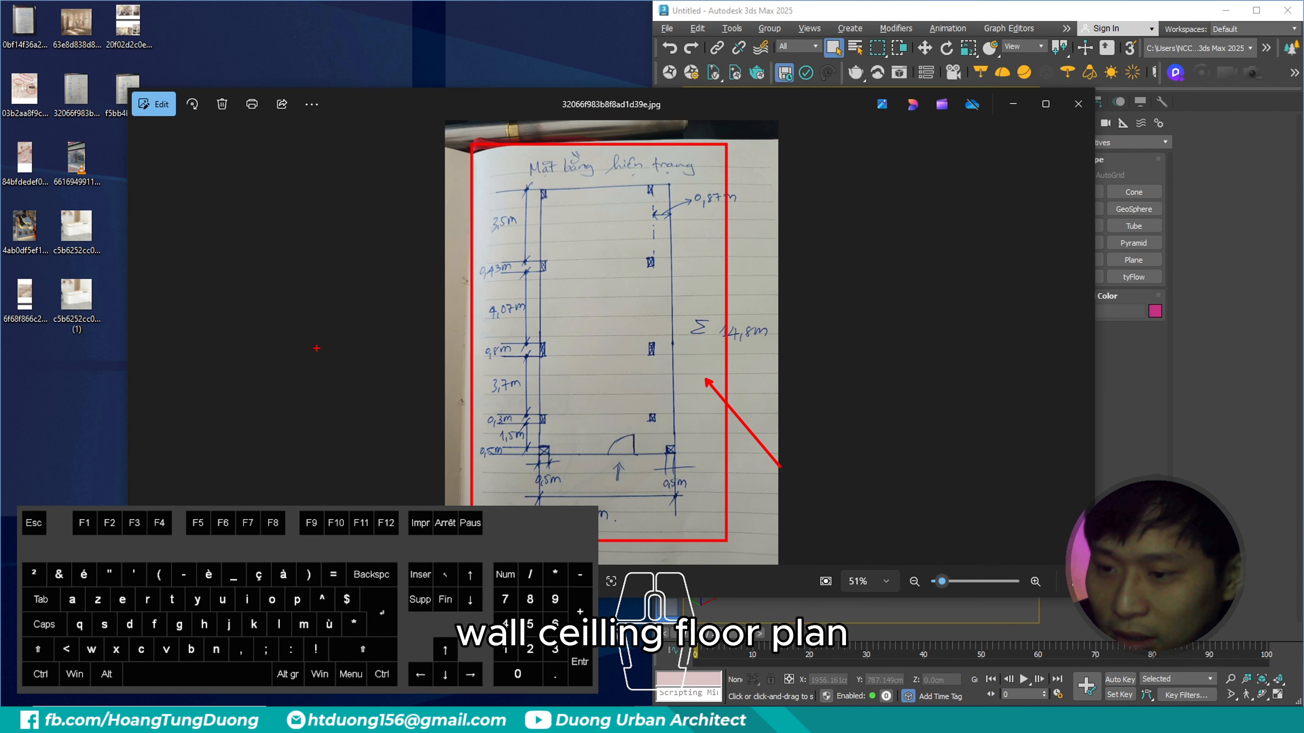
key("Escape")
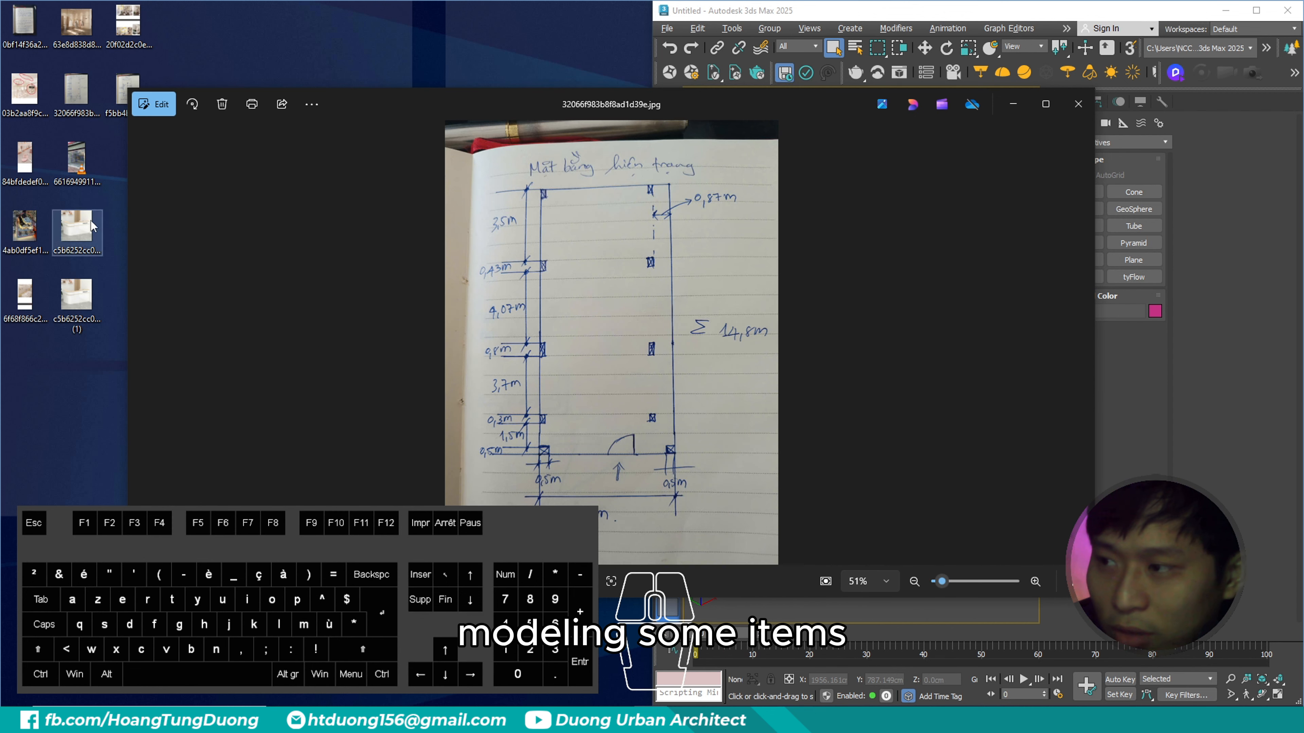
left_click(1082, 344)
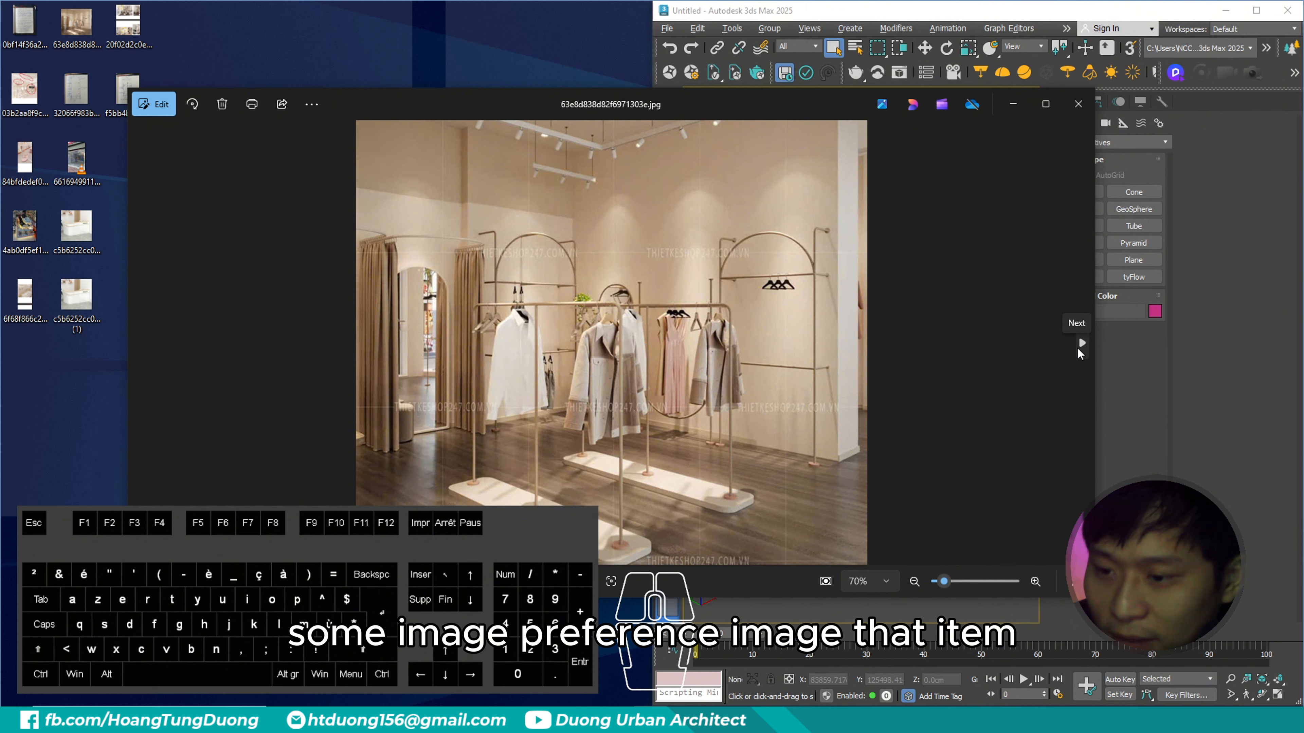
left_click(1078, 349)
left_click(1077, 350)
left_click(1078, 349)
- Examine the curved wall detail in the reference photo of the clothing shop with the white display table
left_click(145, 357)
left_click(145, 356)
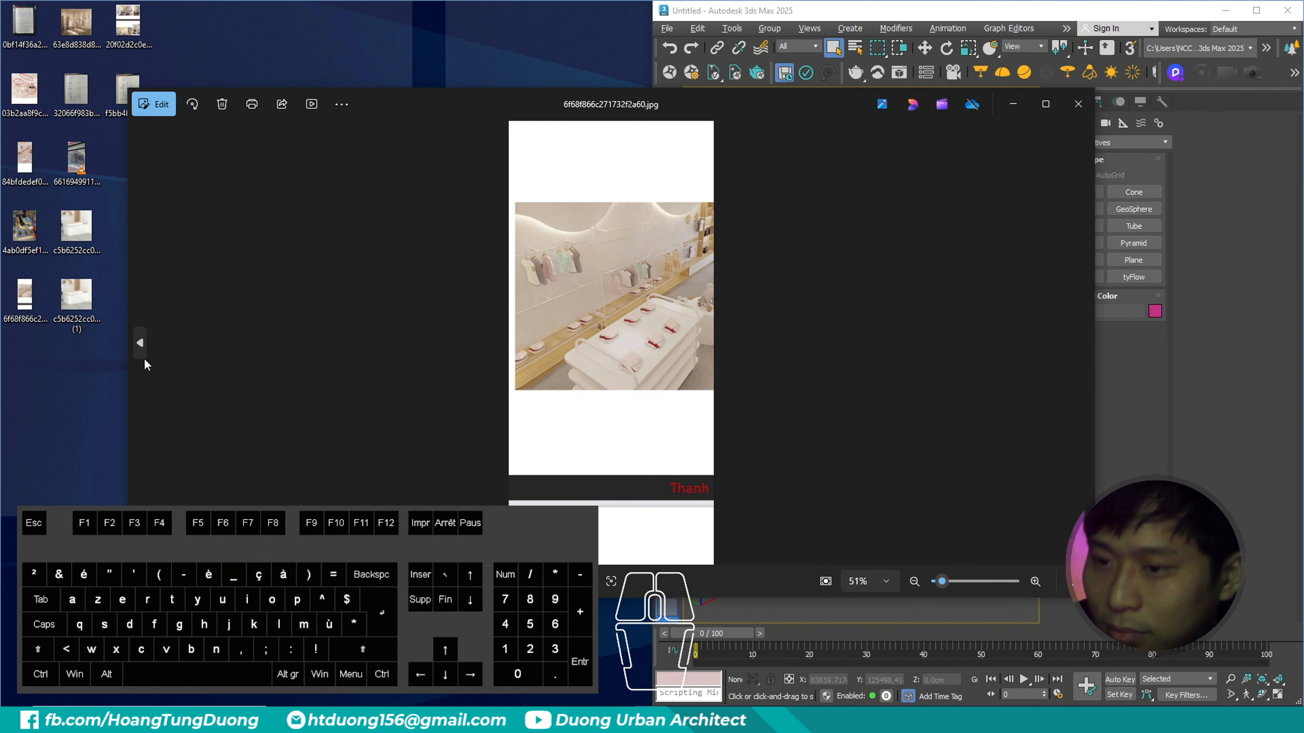
left_click(144, 359)
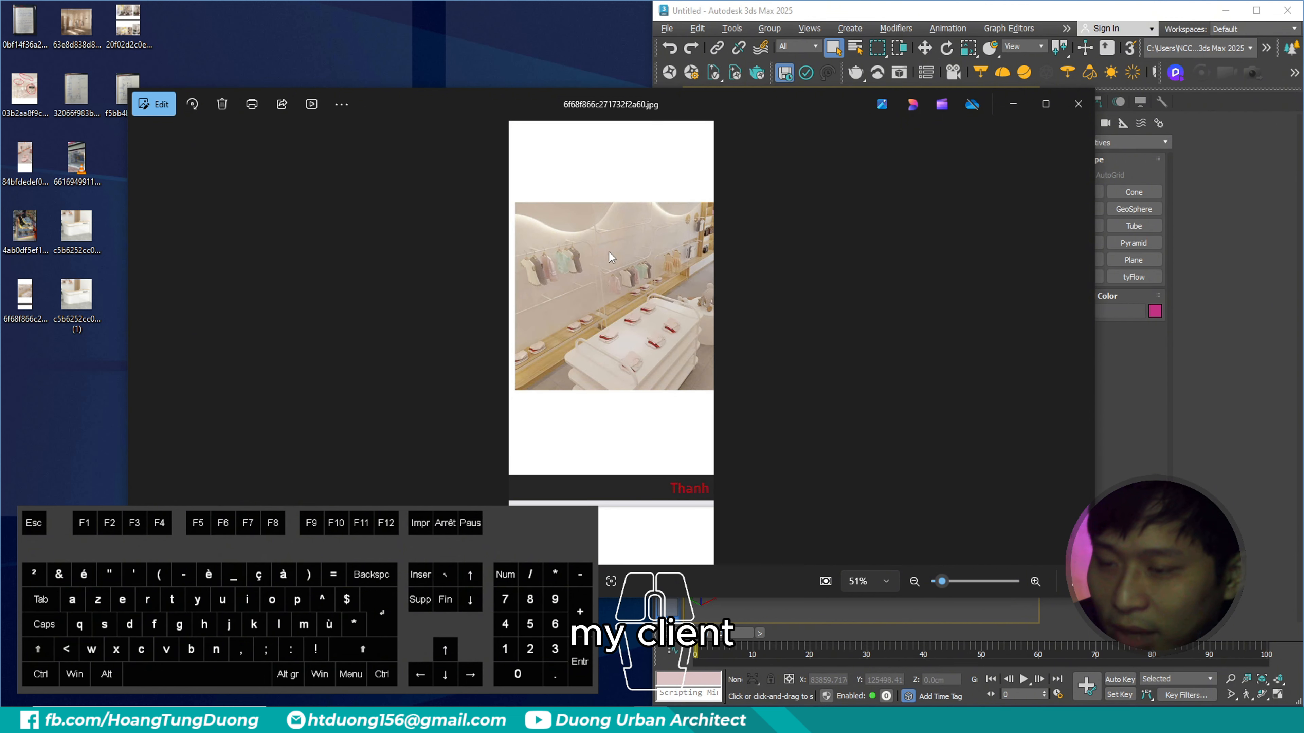
key("ctrl+3")
left_click(626, 208)
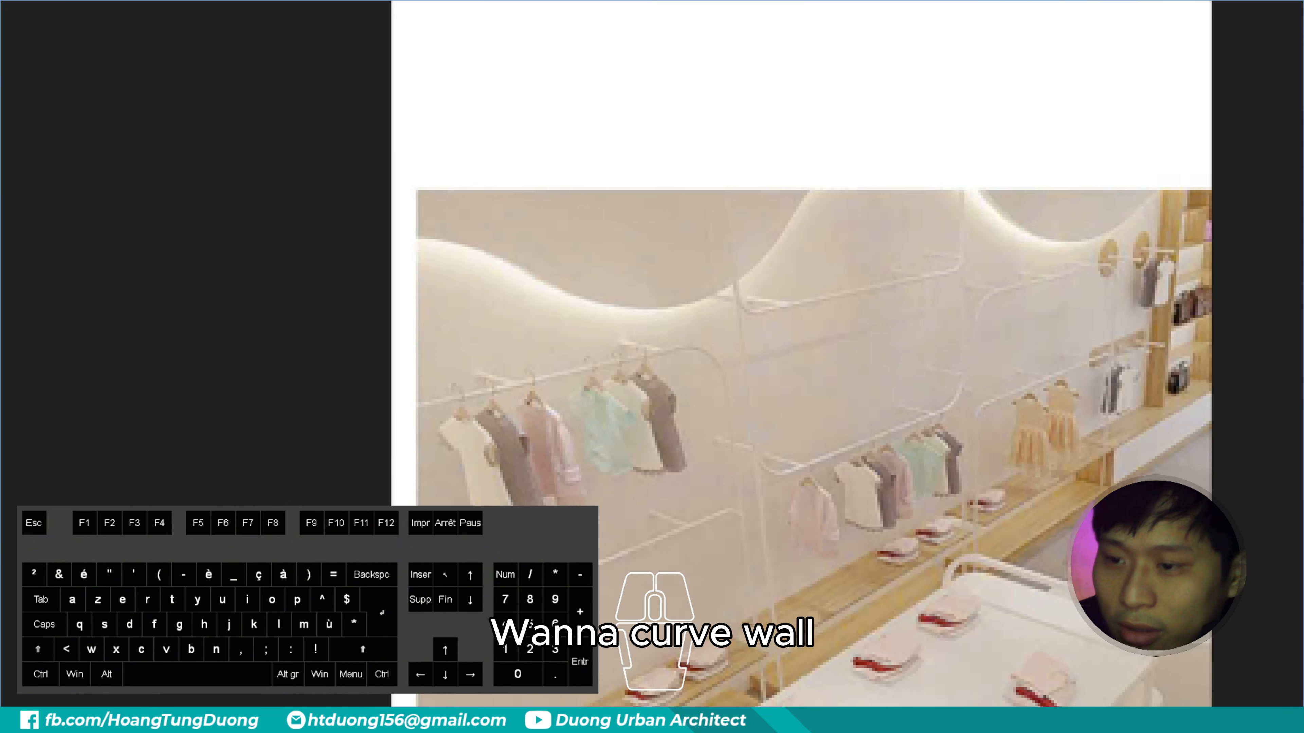
left_click(604, 207)
mouse_move(226, 251)
left_mouse_down()
mouse_move(481, 305)
mouse_move(626, 198)
mouse_move(815, 210)
mouse_move(981, 163)
left_mouse_up()
left_click_drag(334, 295, 398, 351)
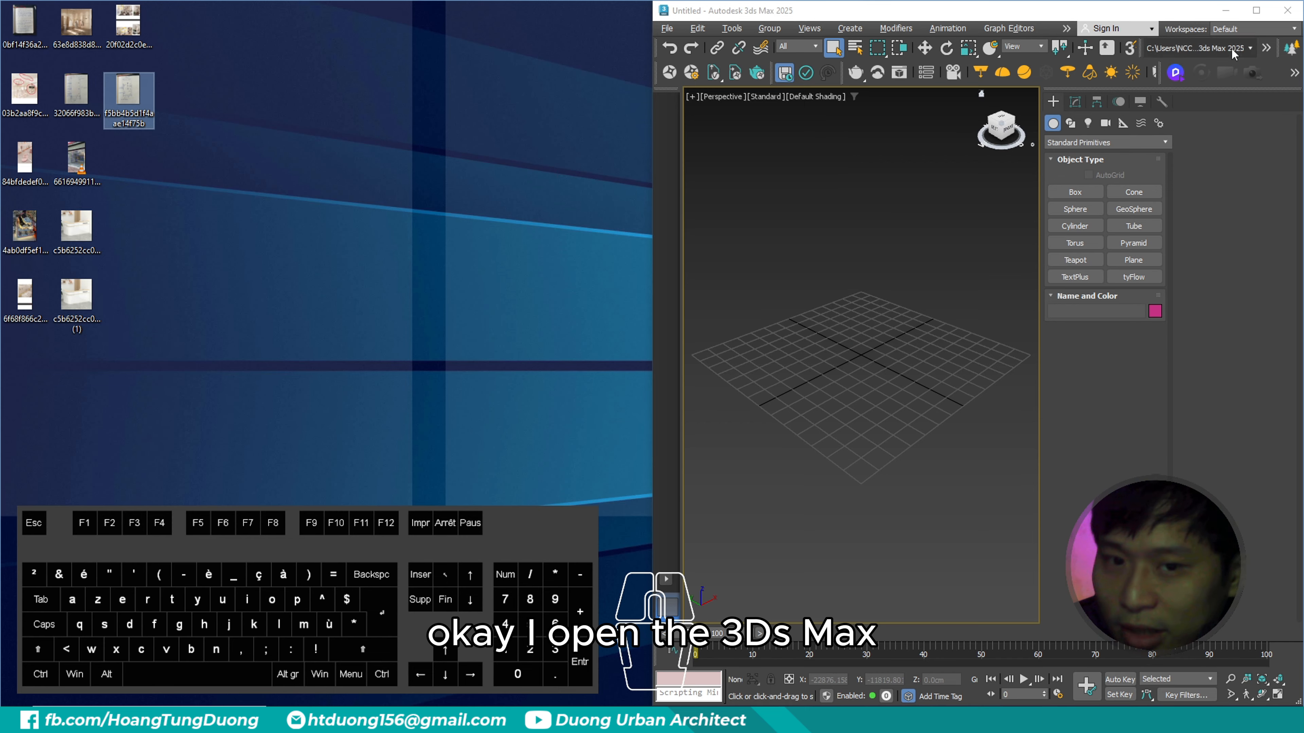
- Switch to 3ds Max and maximize its window
left_click(1255, 7)
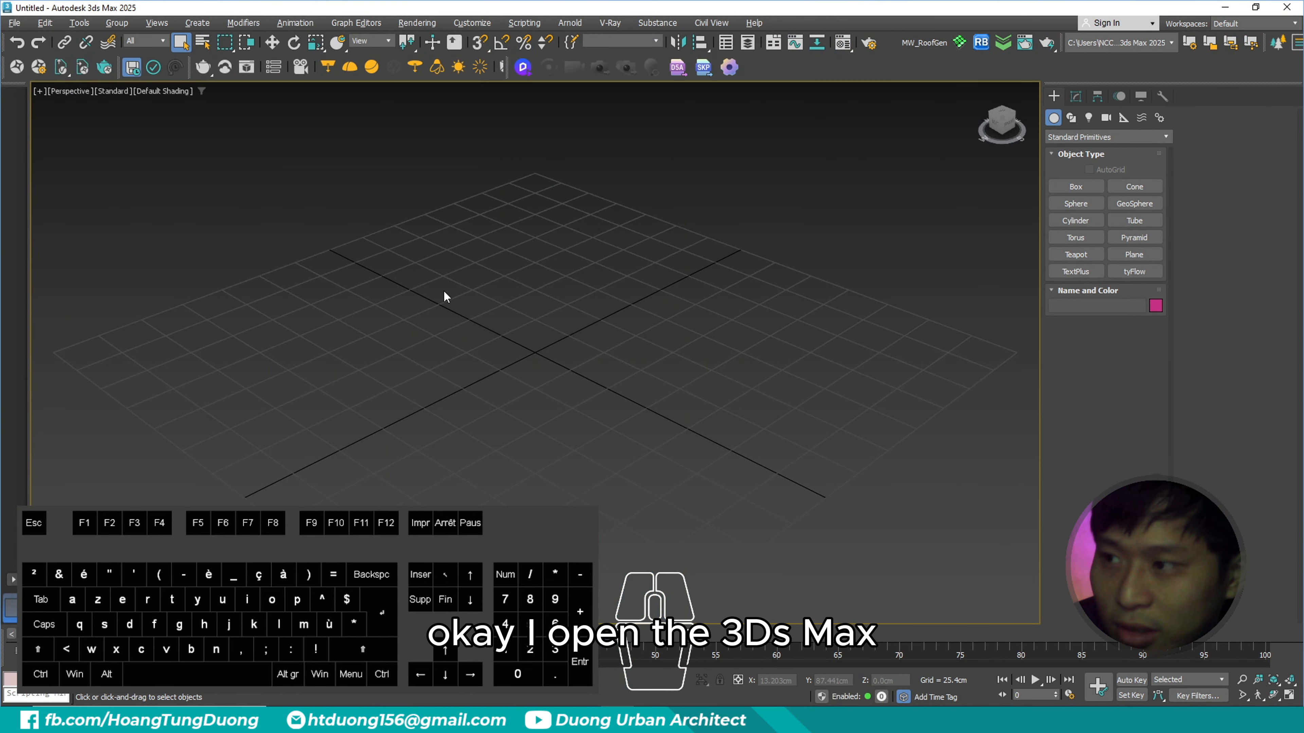
left_click(14, 23)
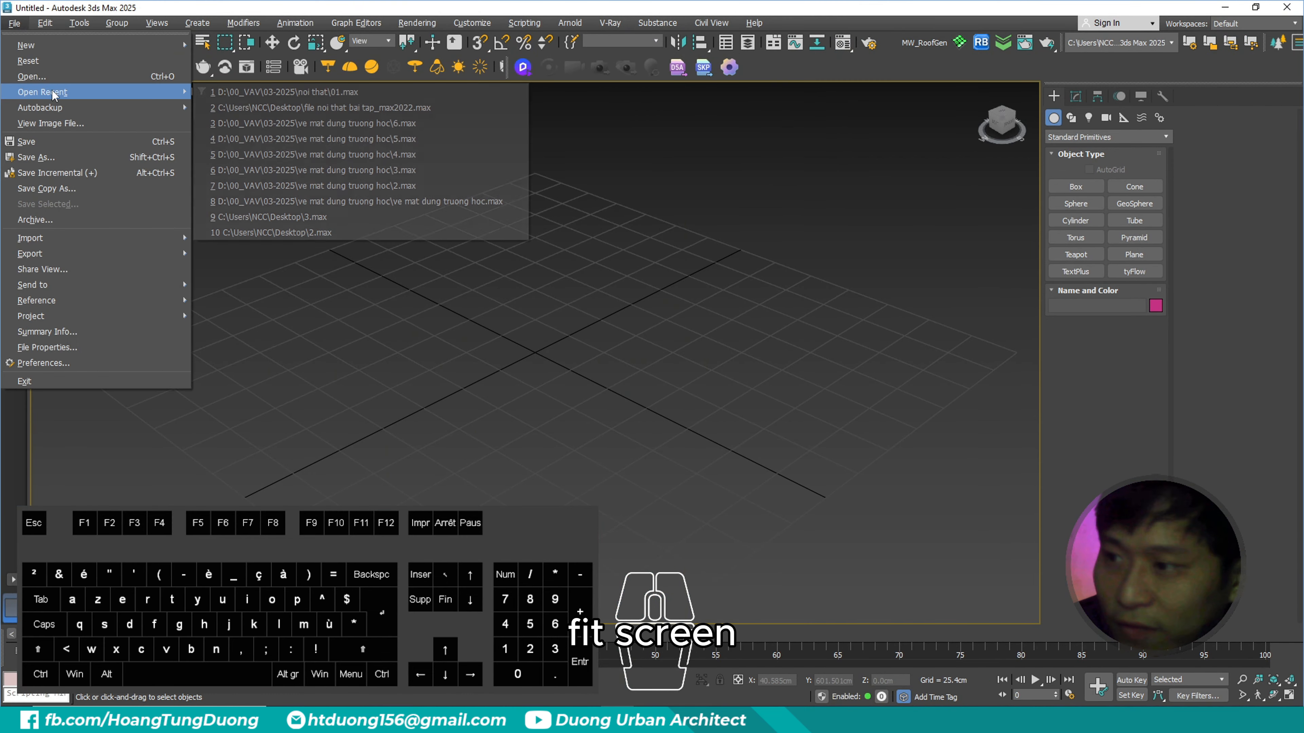
mouse_move(45, 24)
key("ctrl+2")
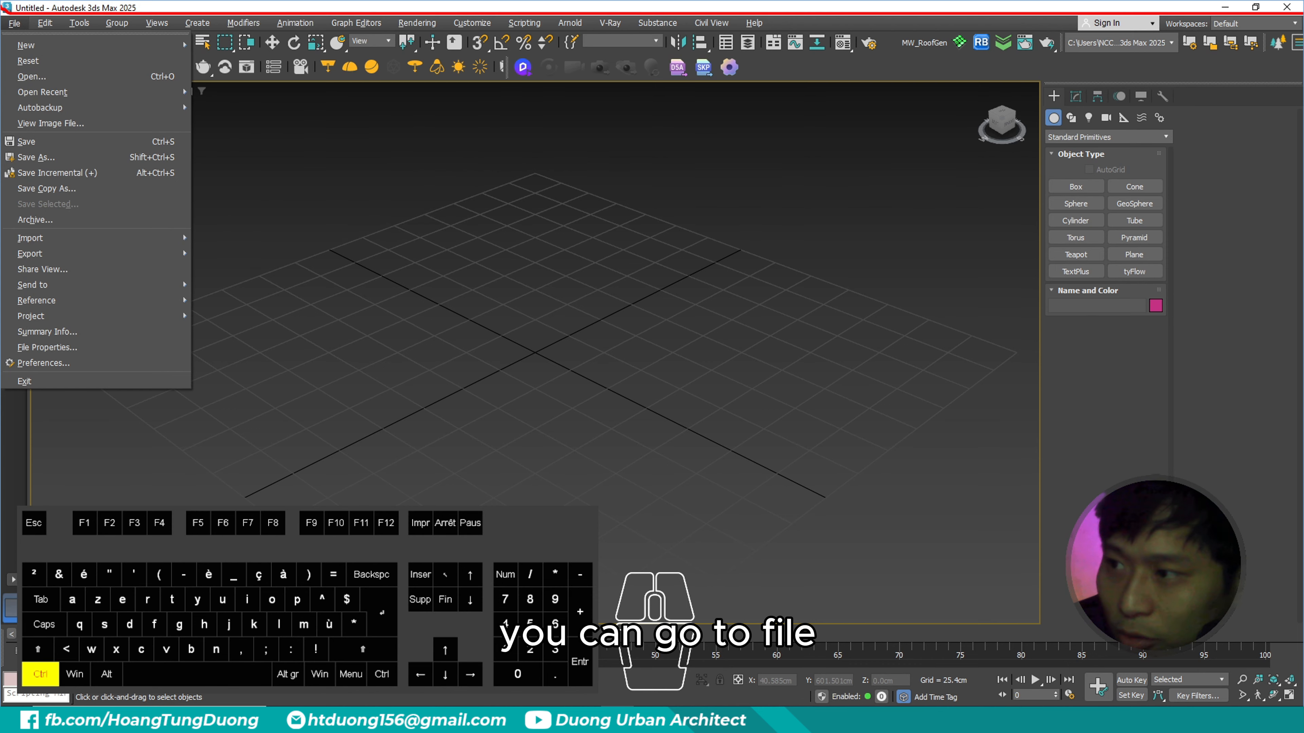
left_click_drag(1, 7, 39, 37, "ctrl")
left_click_drag(2, 110, 179, 135, "ctrl")
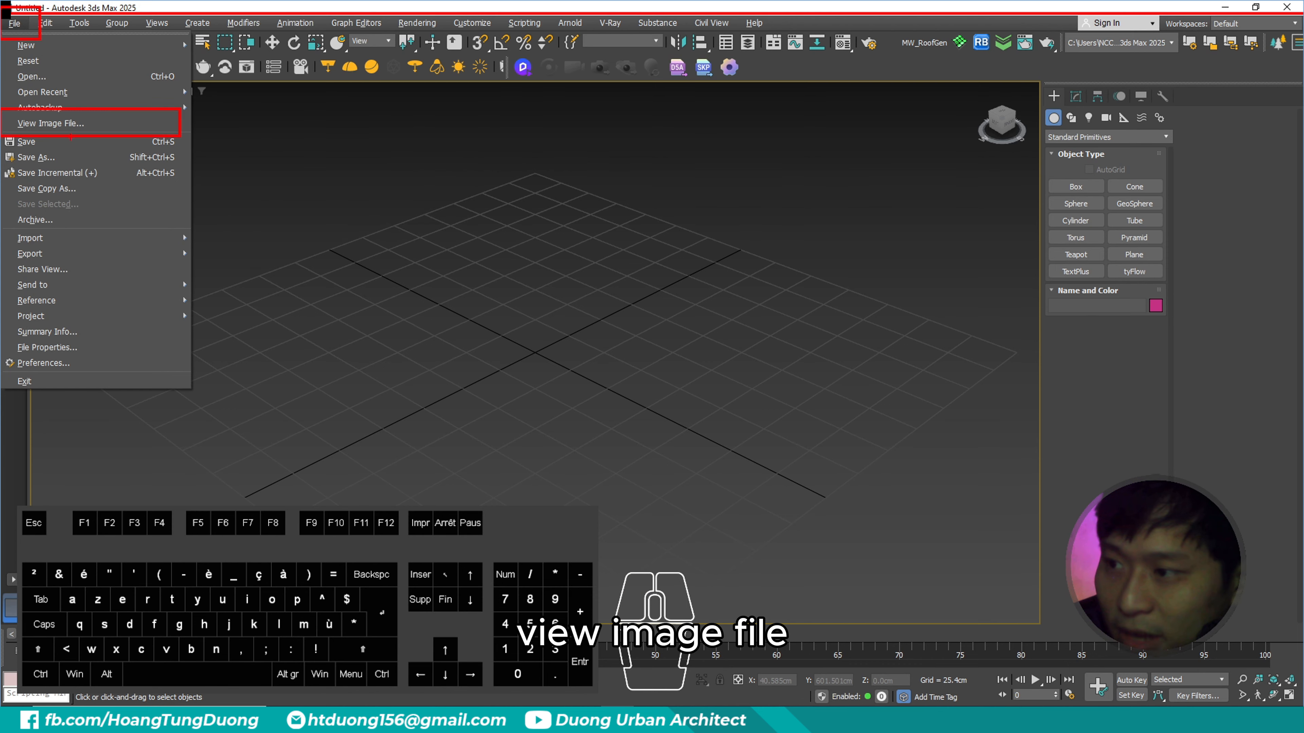
left_click_drag(100, 130, 155, 168, "ctrl+shift")
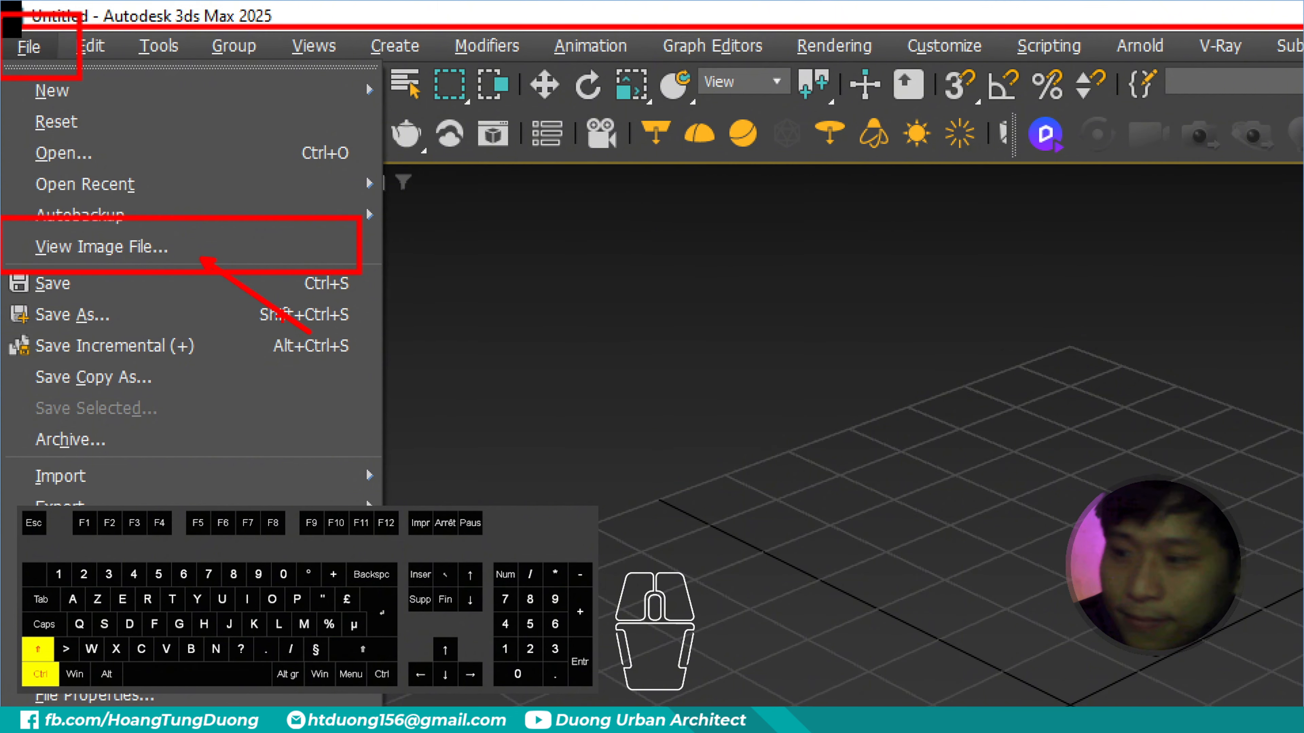
key("Escape")
- Open the handwritten dimensioned floor plan image from the Desktop in a separate image viewing window
left_click(15, 23)
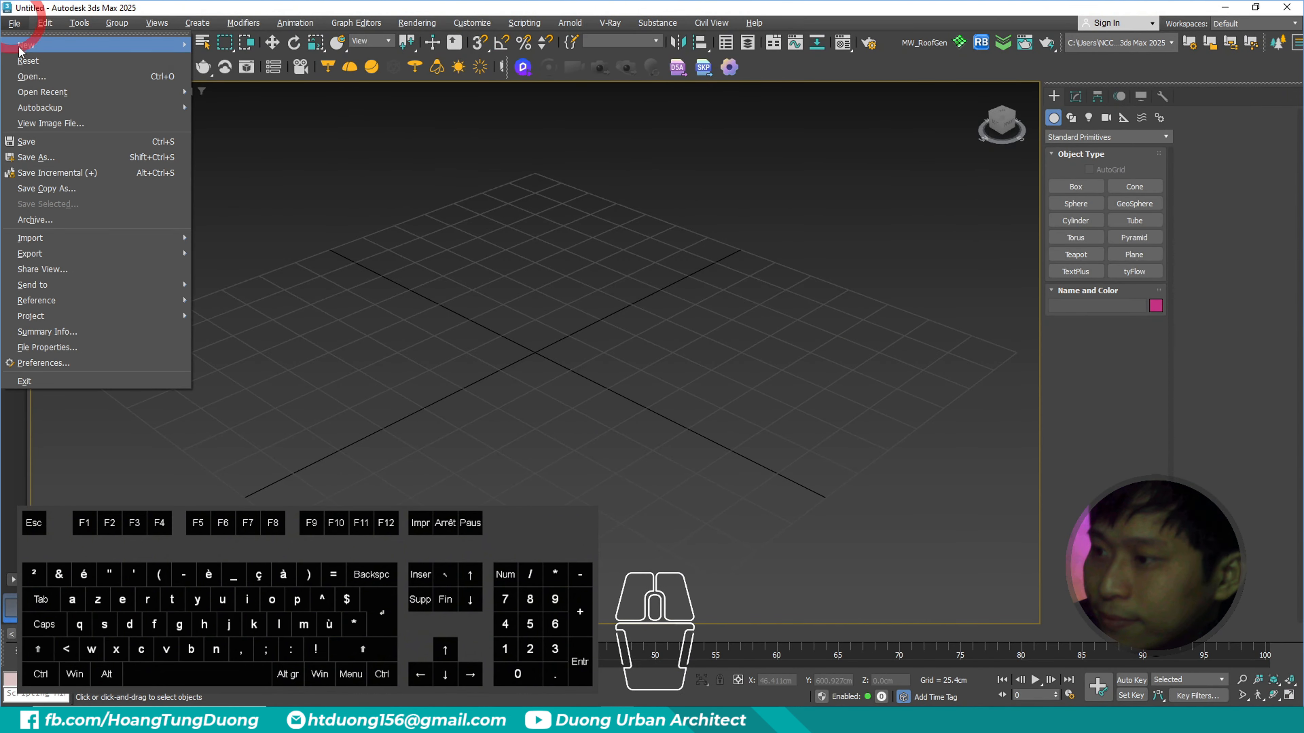
left_click(51, 122)
left_click_drag(1, 91, 77, 170, "ctrl")
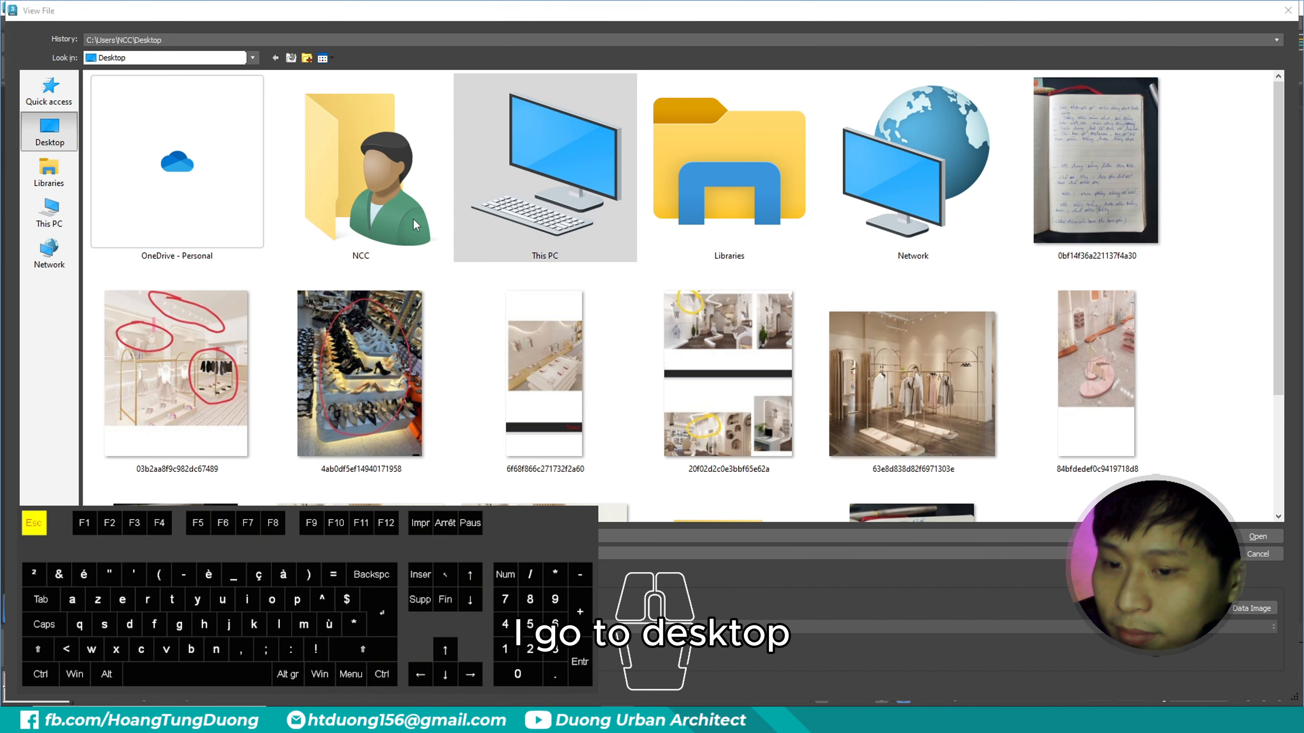
scroll(719, 385, "down", 3)
key("ctrl+2")
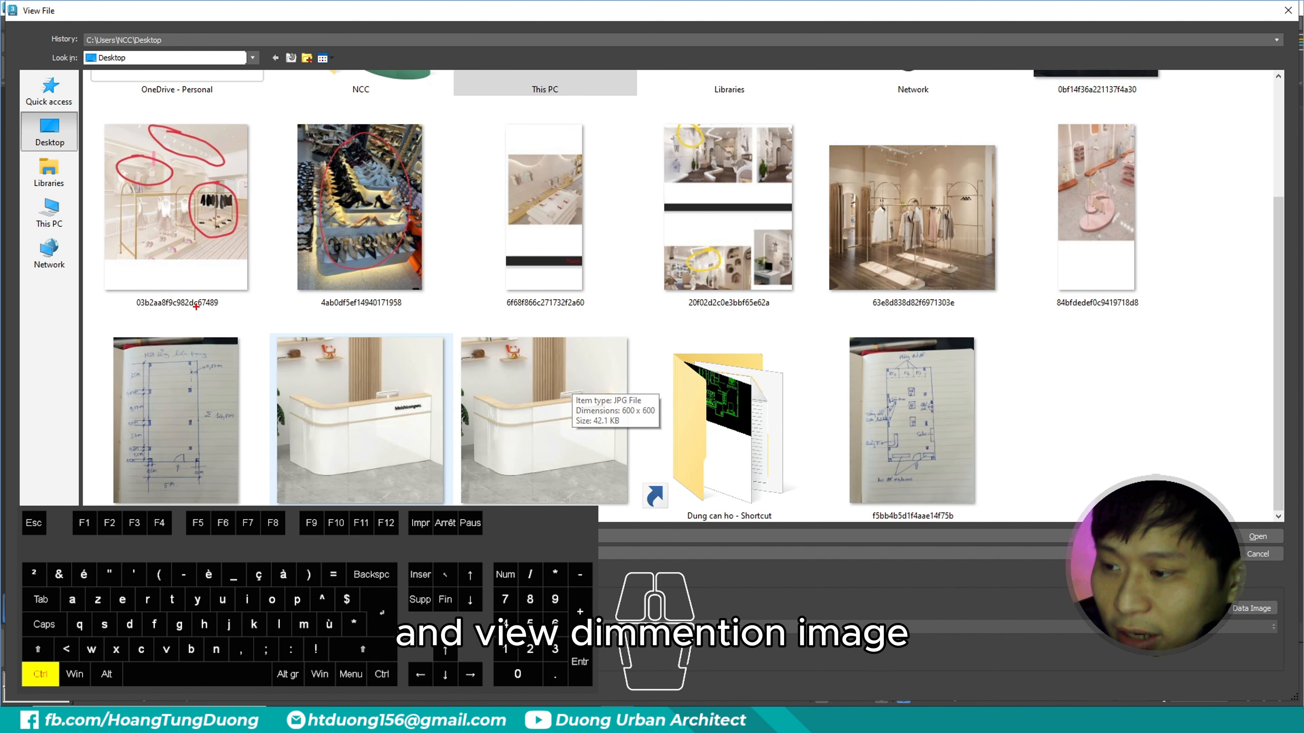
left_click_drag(83, 295, 268, 518, "ctrl")
key("Escape")
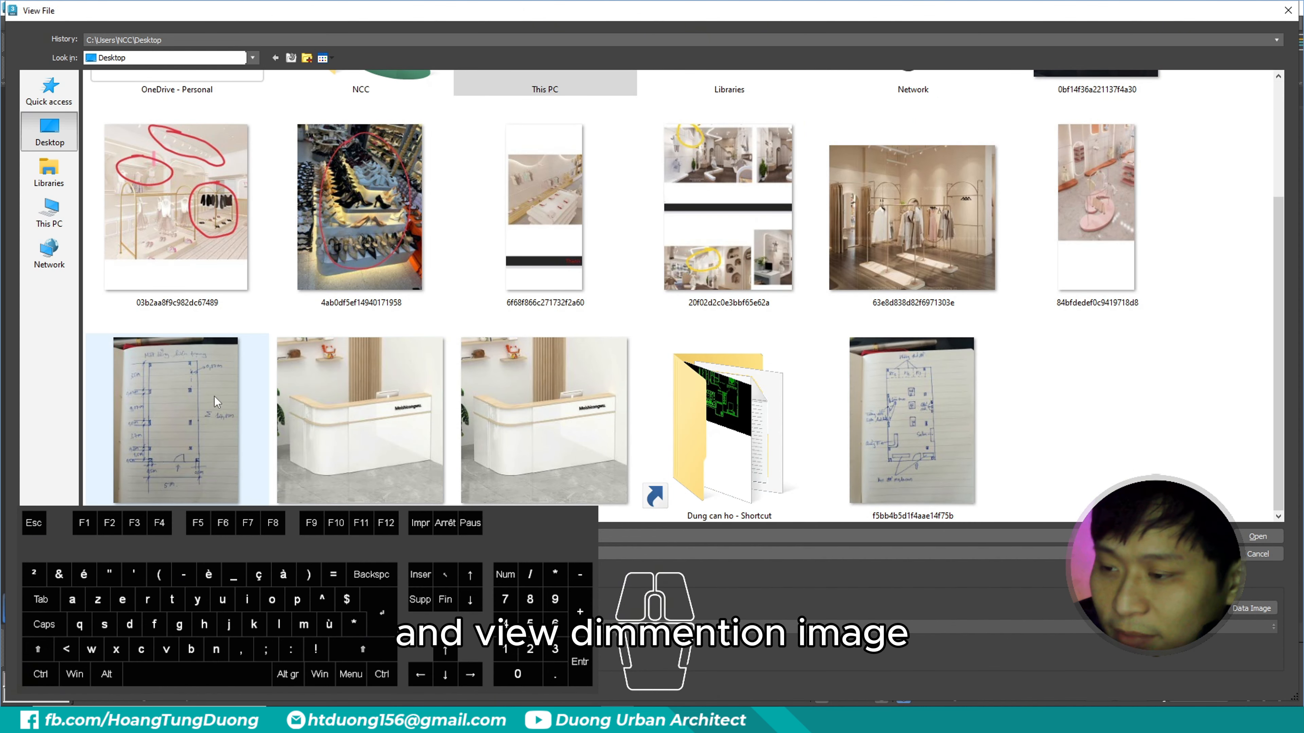
double_click(183, 401)
key("ctrl+3")
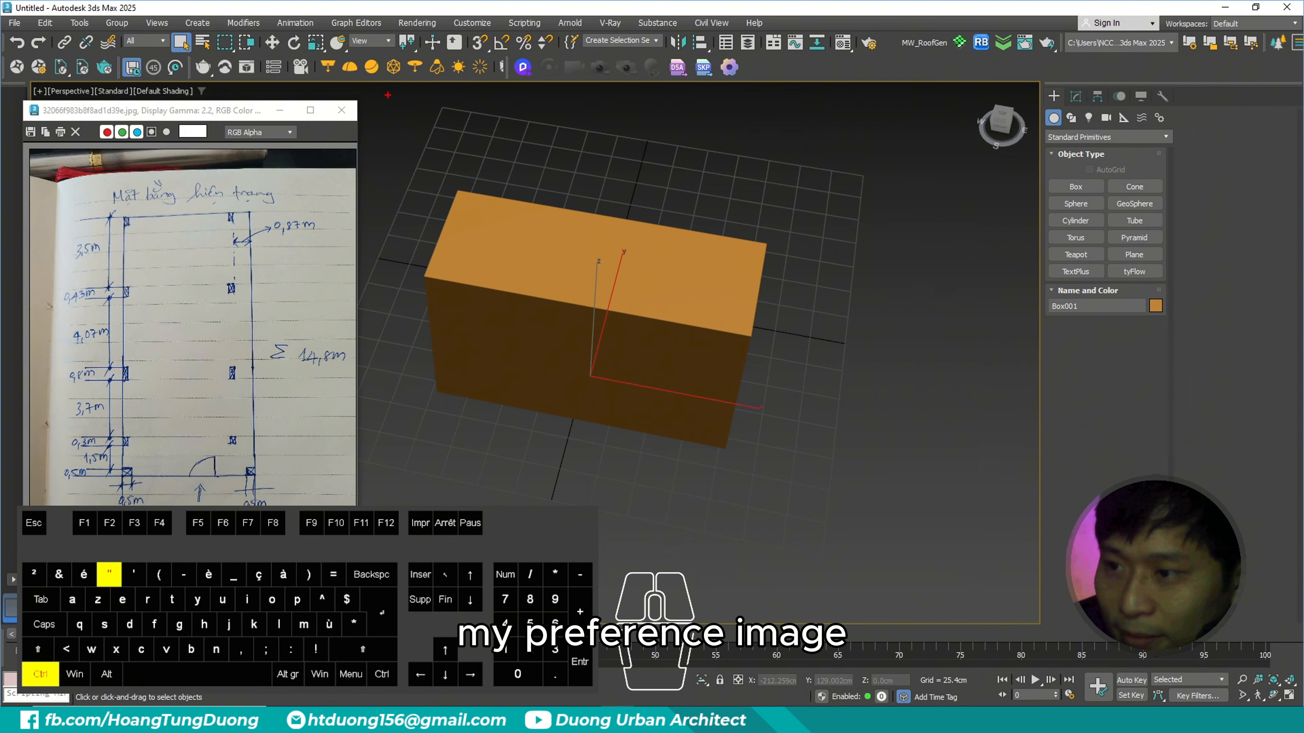
mouse_move(383, 90)
left_mouse_down("ctrl")
mouse_move(62, 552)
mouse_move(17, 588)
left_mouse_up("ctrl")
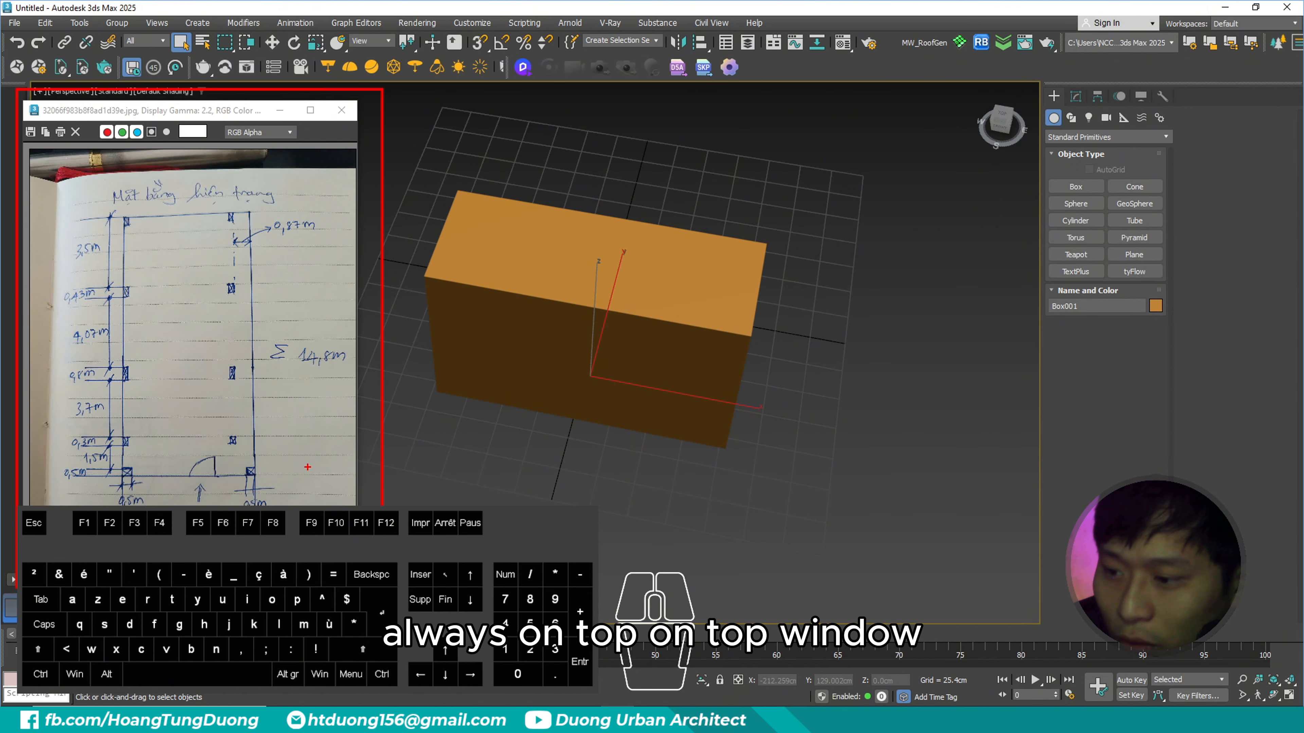
left_click_drag(335, 484, 364, 502, "ctrl+shift")
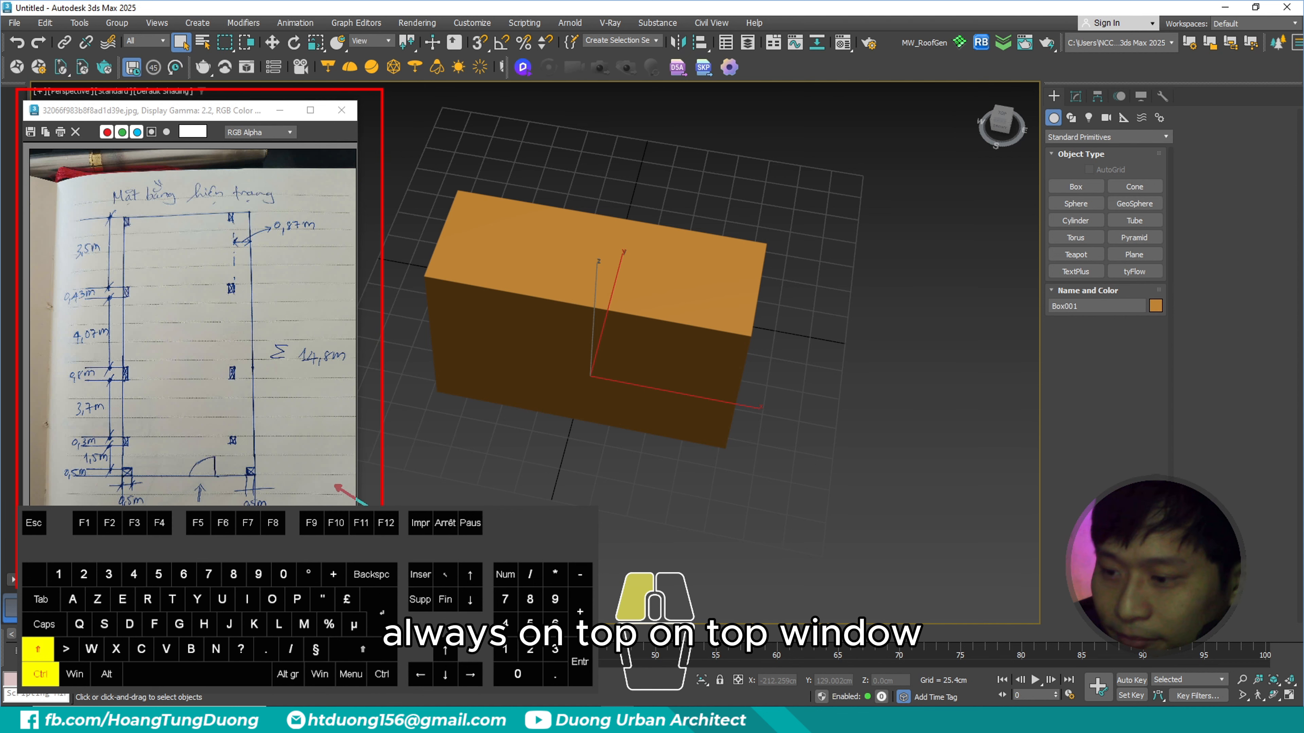
key("Escape")
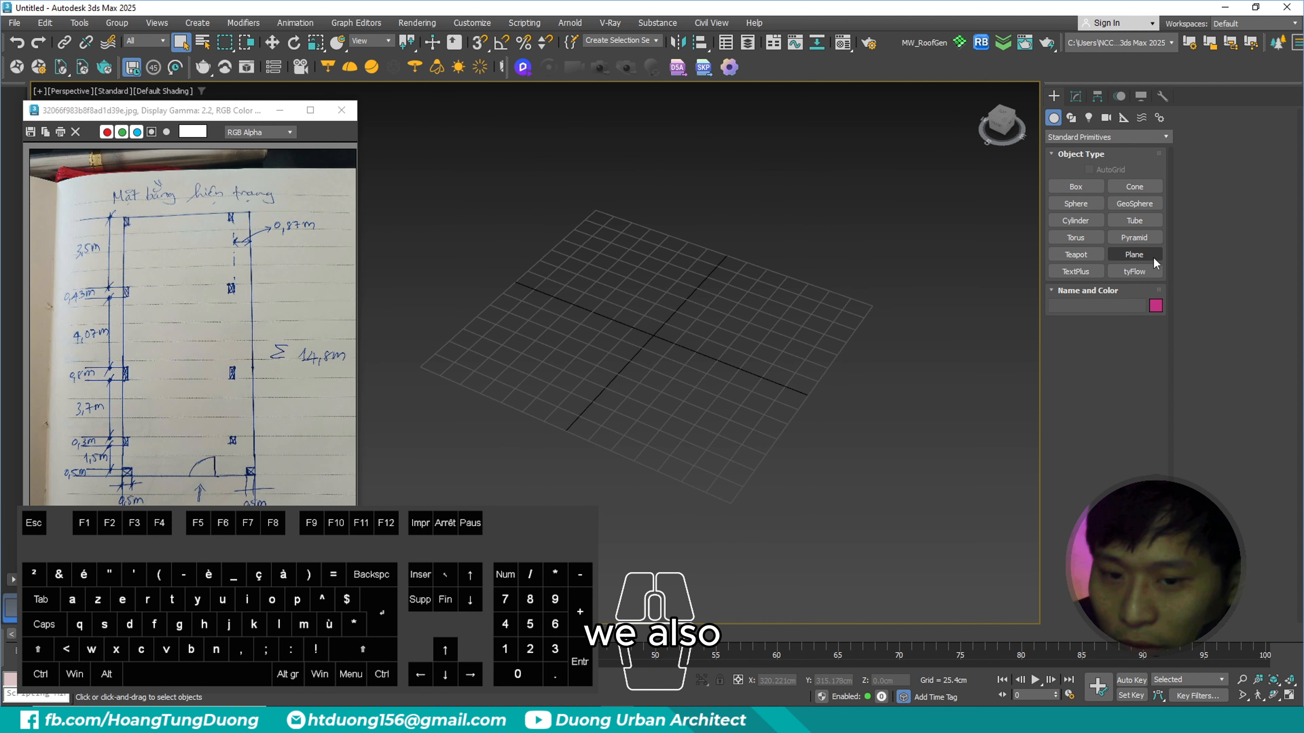
- Create a rectangular plane over the grid and apply the handwritten furniture layout image from the desktop to it
left_click(1134, 254)
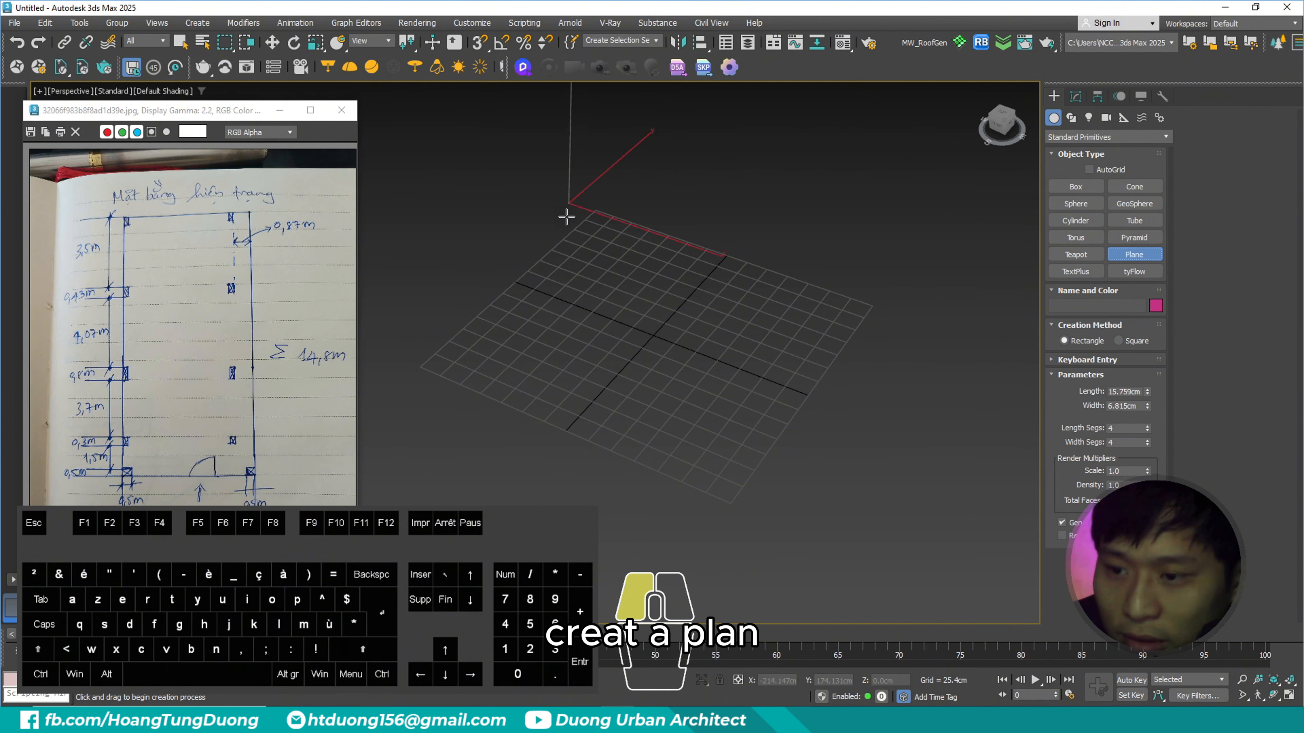
left_click_drag(567, 216, 654, 613)
left_click_drag(685, 8, 906, 39)
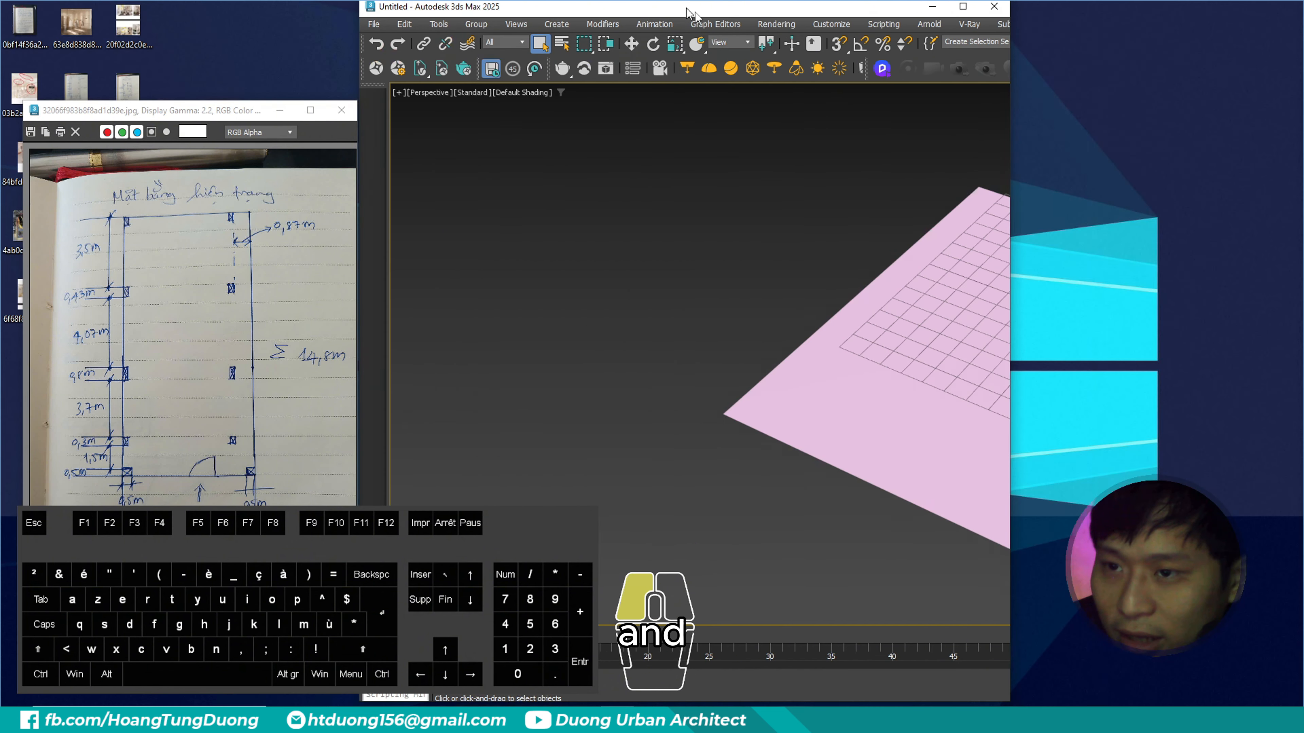
left_click_drag(197, 112, 296, 247)
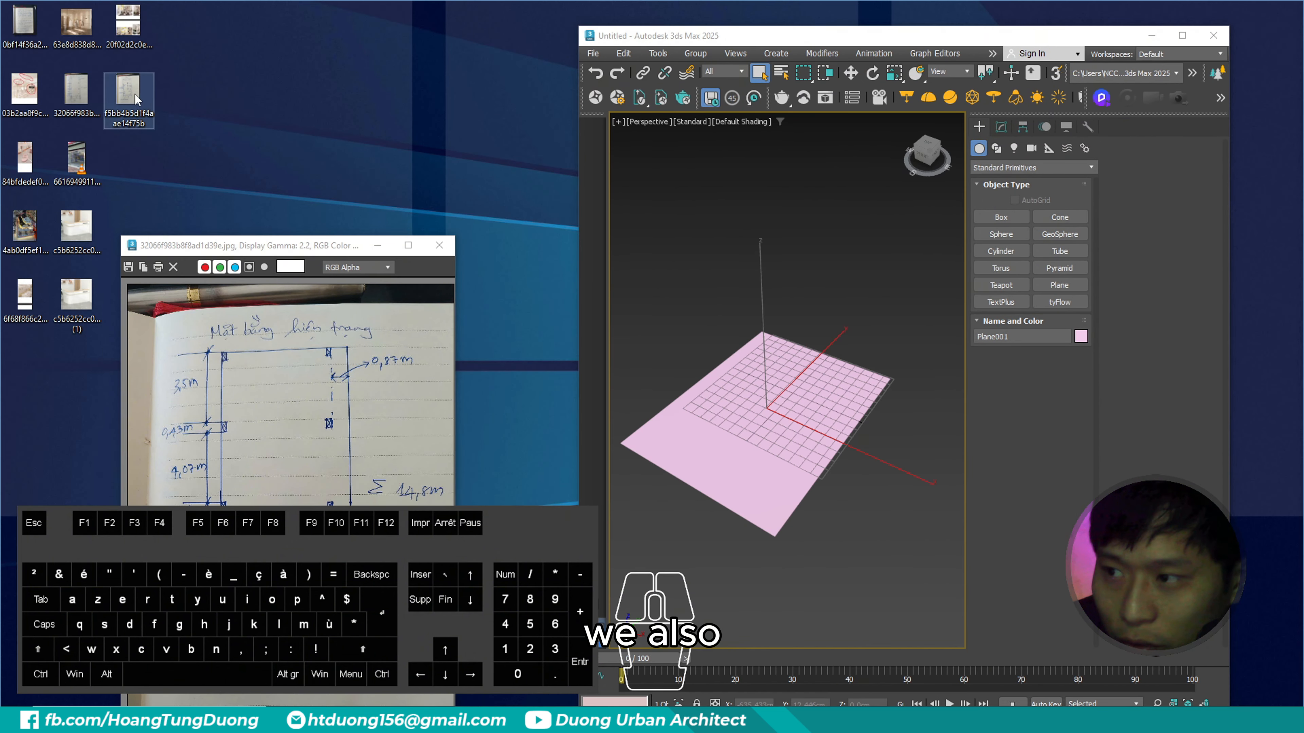
left_click_drag(132, 100, 750, 455)
scroll(740, 446, "up", 3)
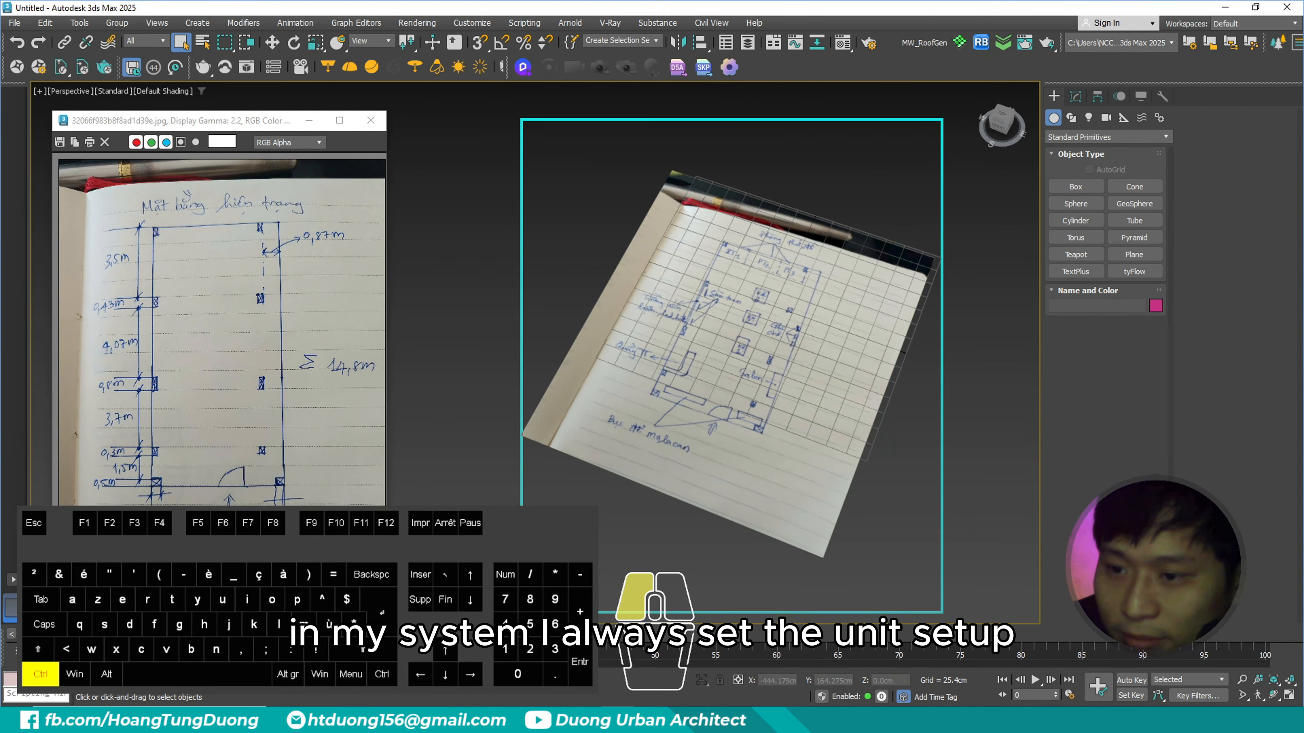
key("Escape")
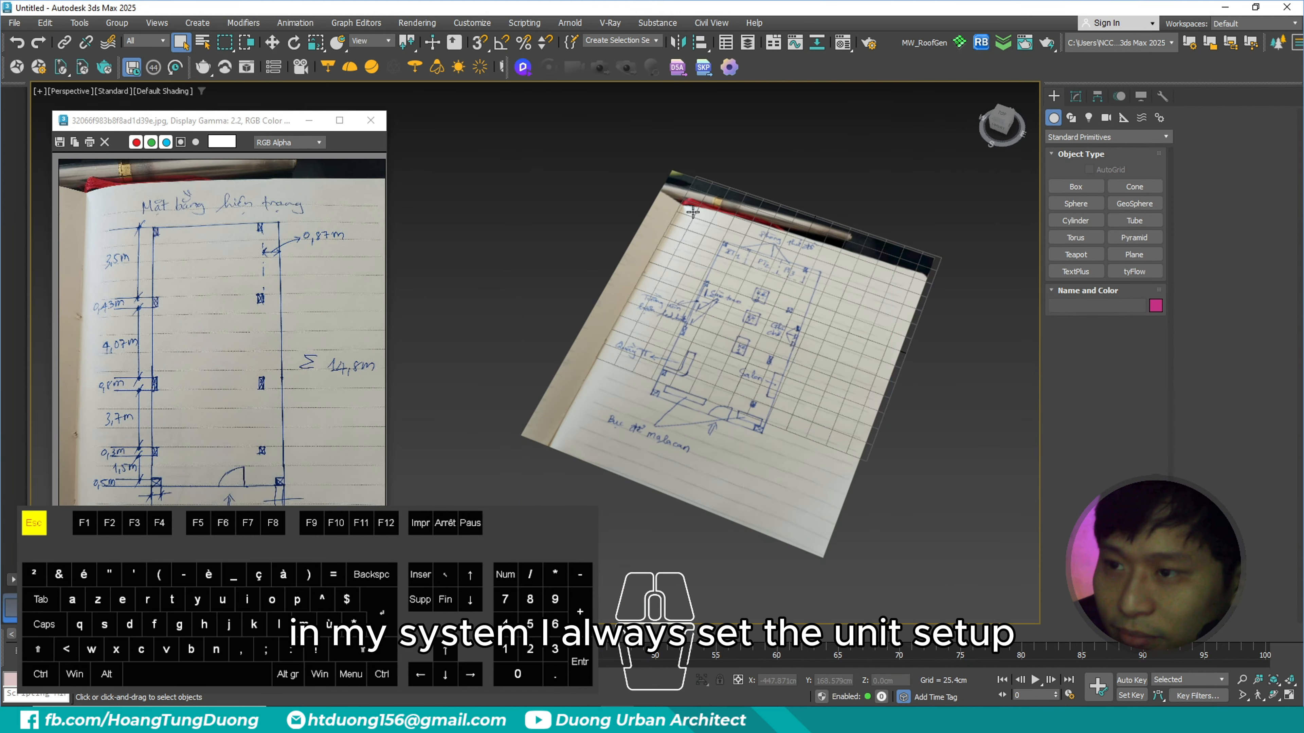
left_click(472, 24)
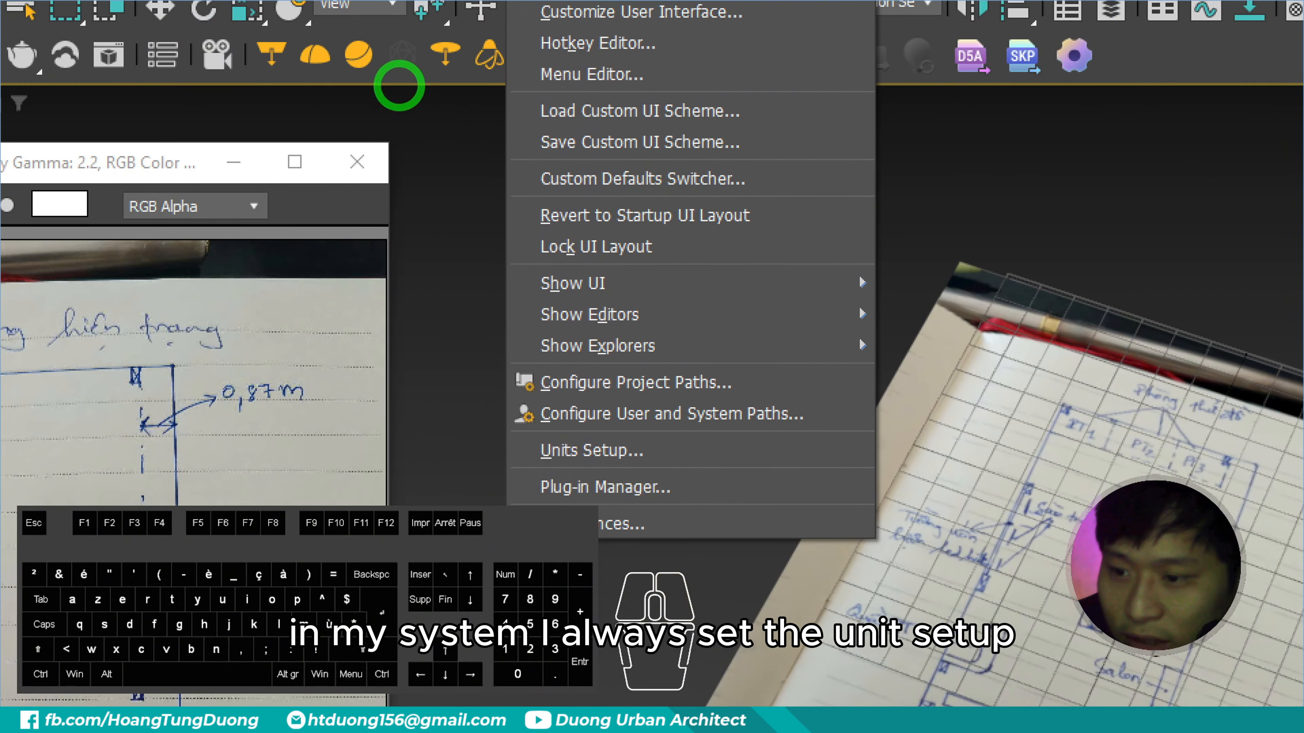
left_click(421, 28)
left_click_drag(508, 425, 771, 490, "ctrl")
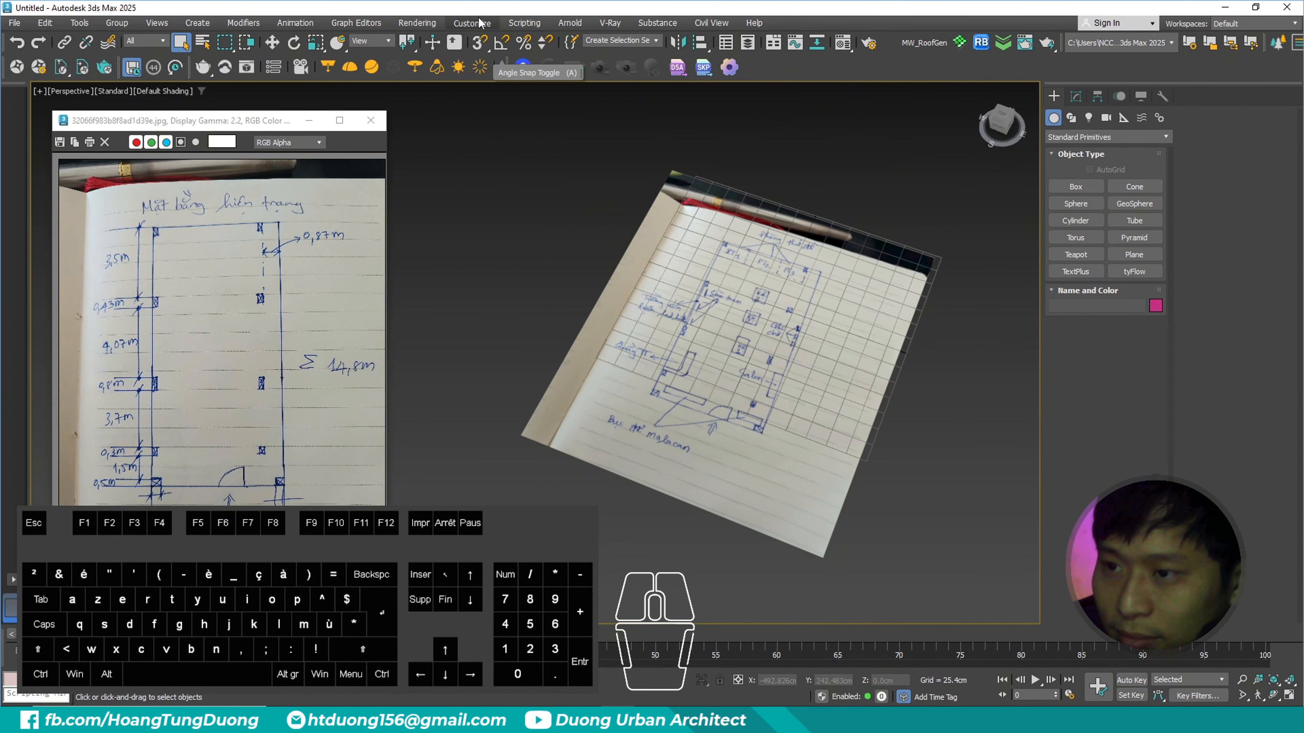
- Set the system unit scale to 1 unit = 1.0 Meters and accept Centimeters as the metric display unit
left_click(522, 46)
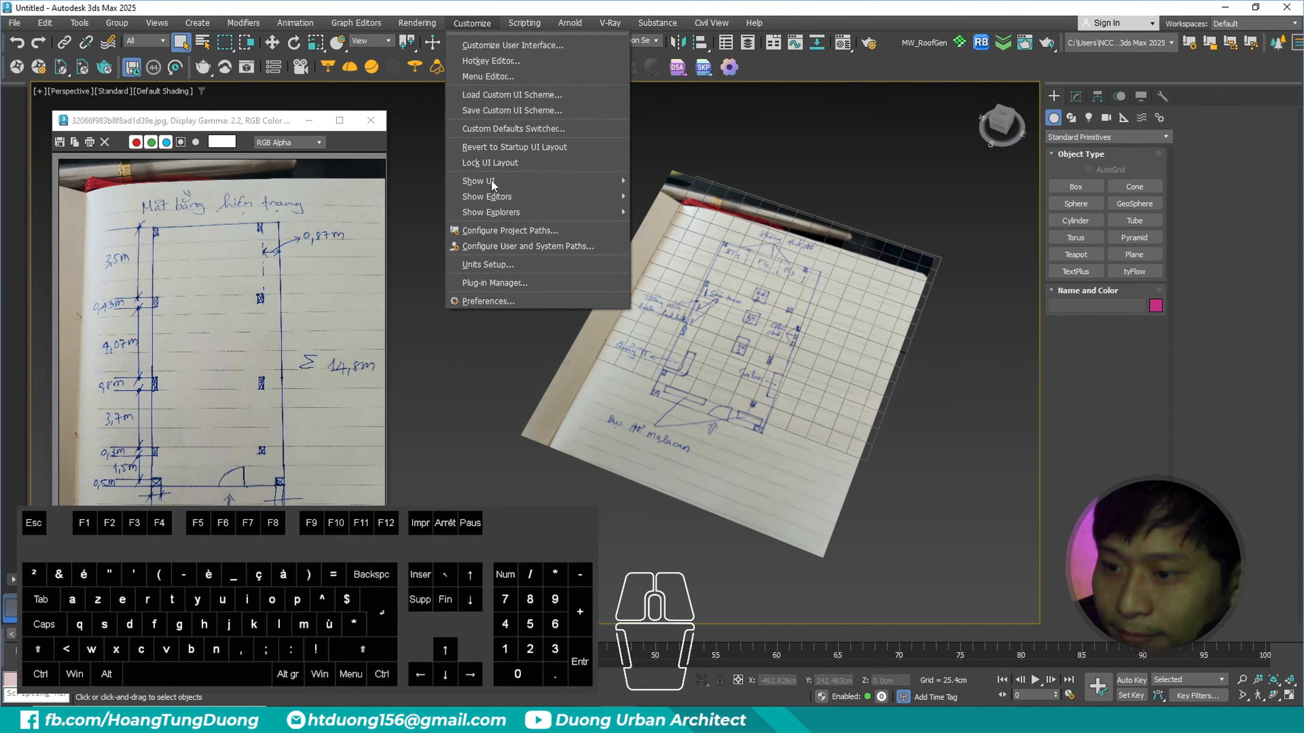
left_click(501, 264)
key("Escape")
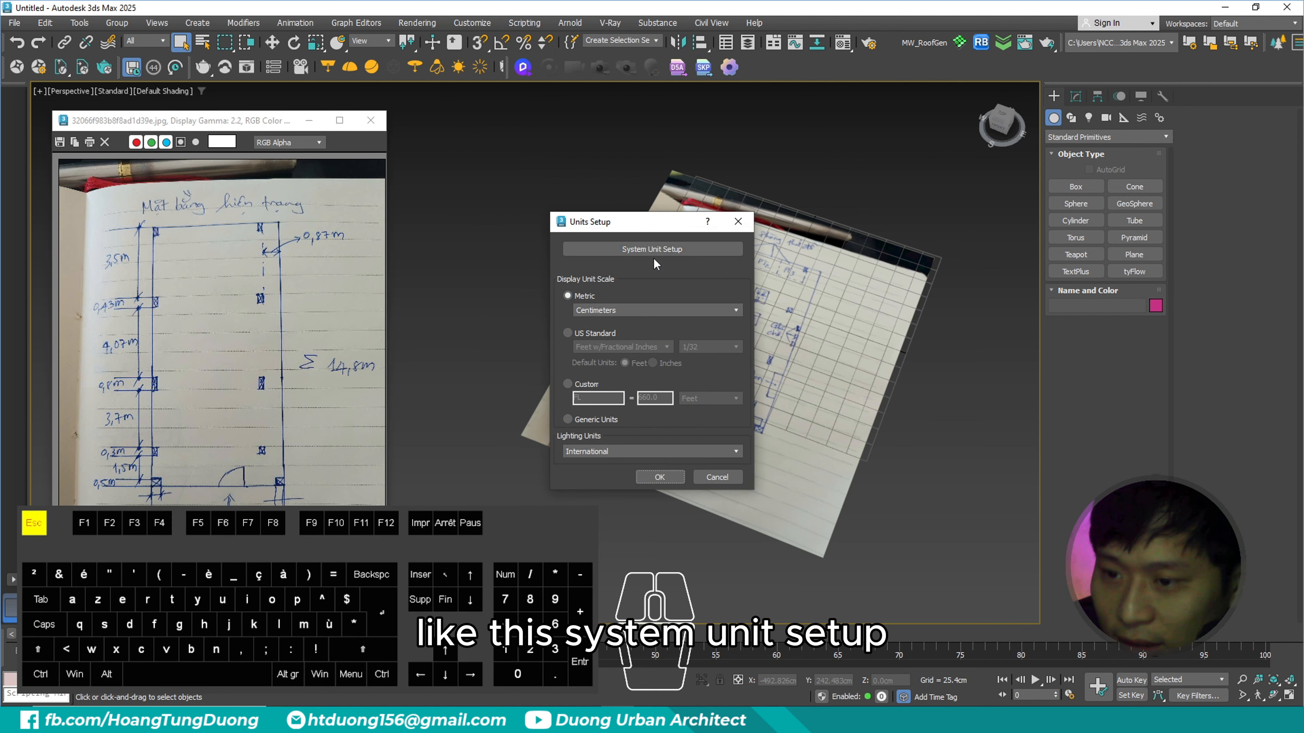
left_click(652, 250)
left_click_drag(643, 263, 849, 224)
left_click(904, 255)
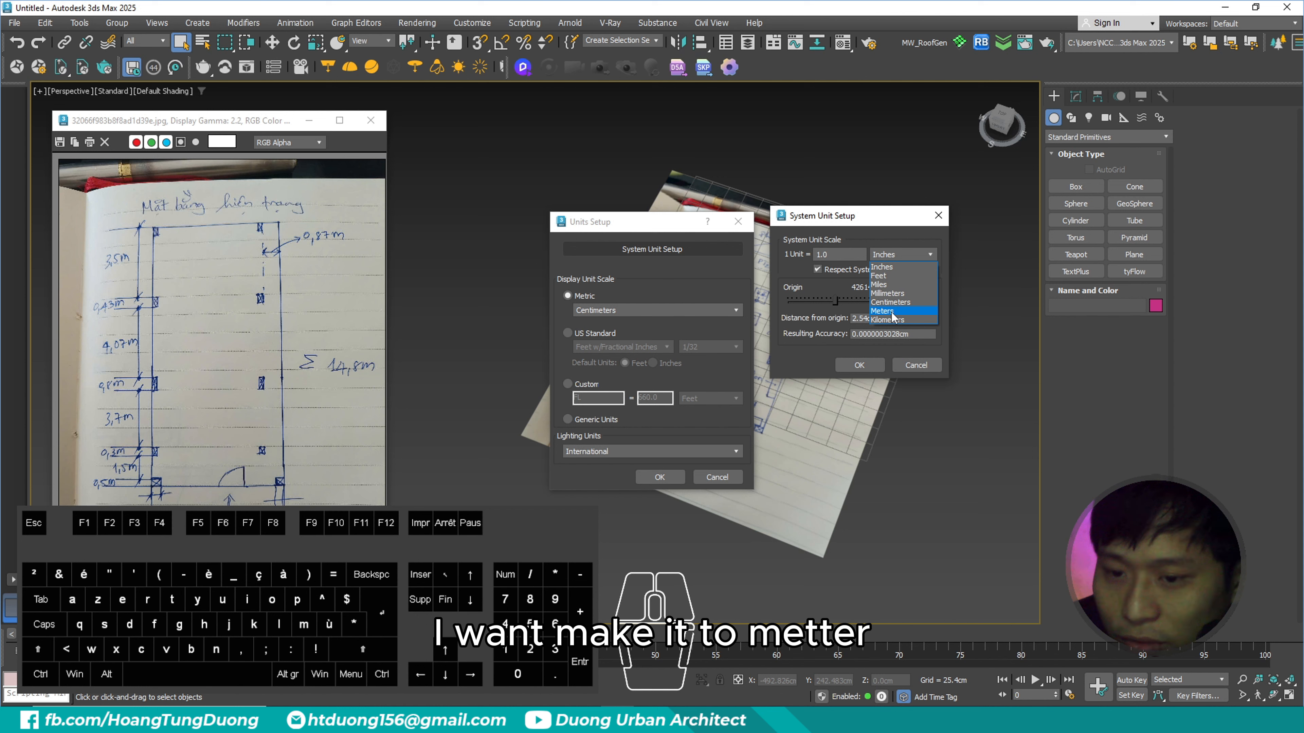
left_click(892, 312)
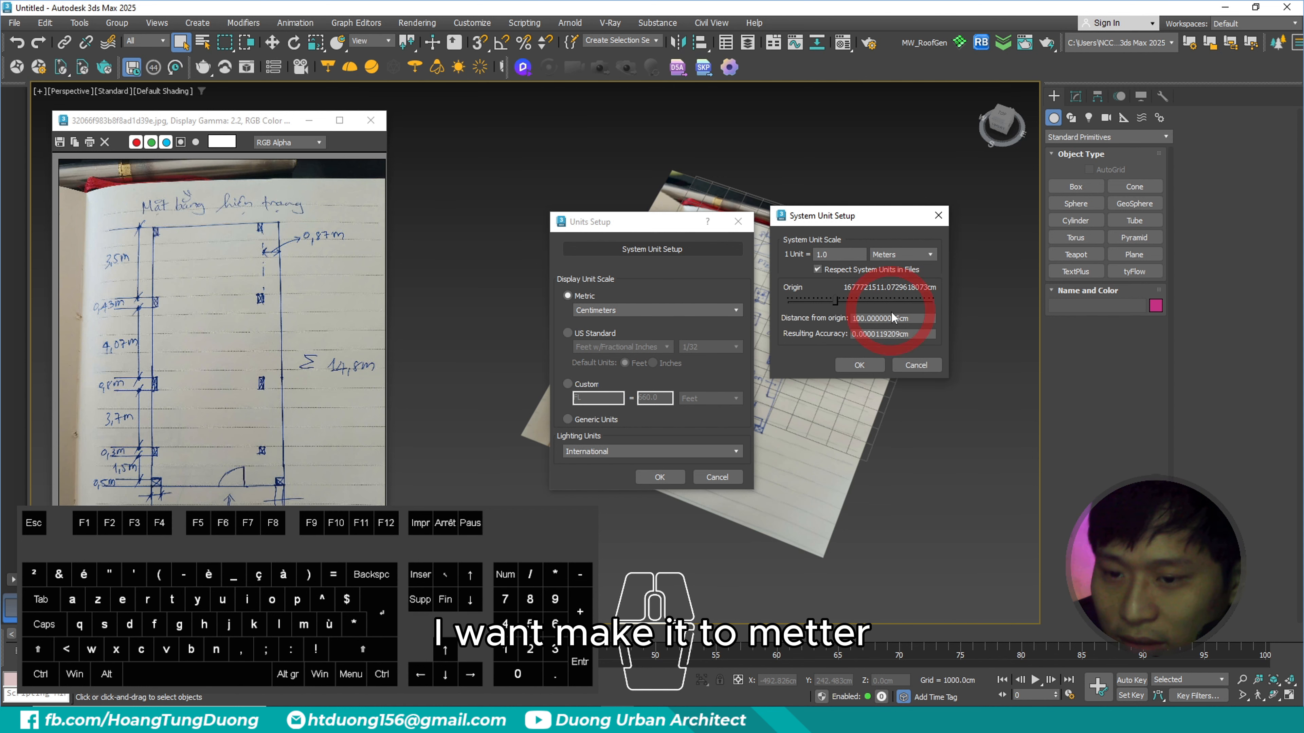
left_click(899, 255)
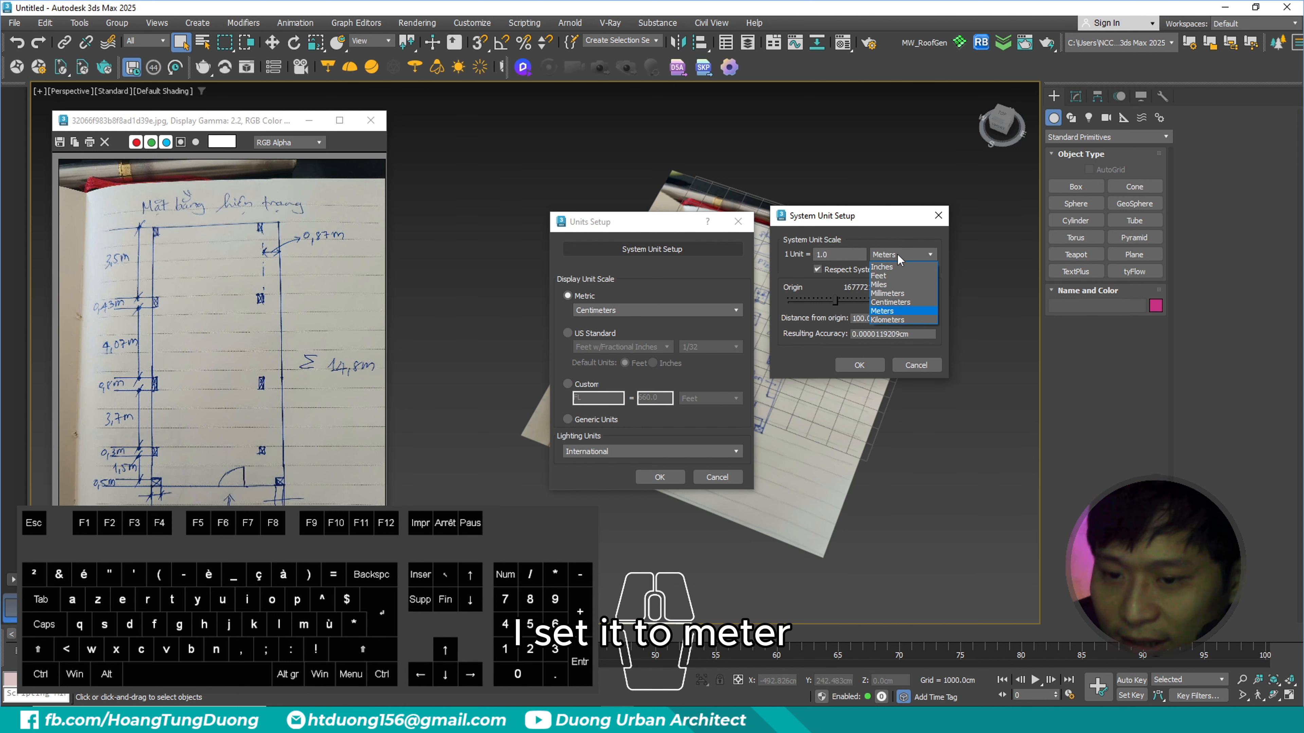
left_click(890, 311)
left_click(857, 366)
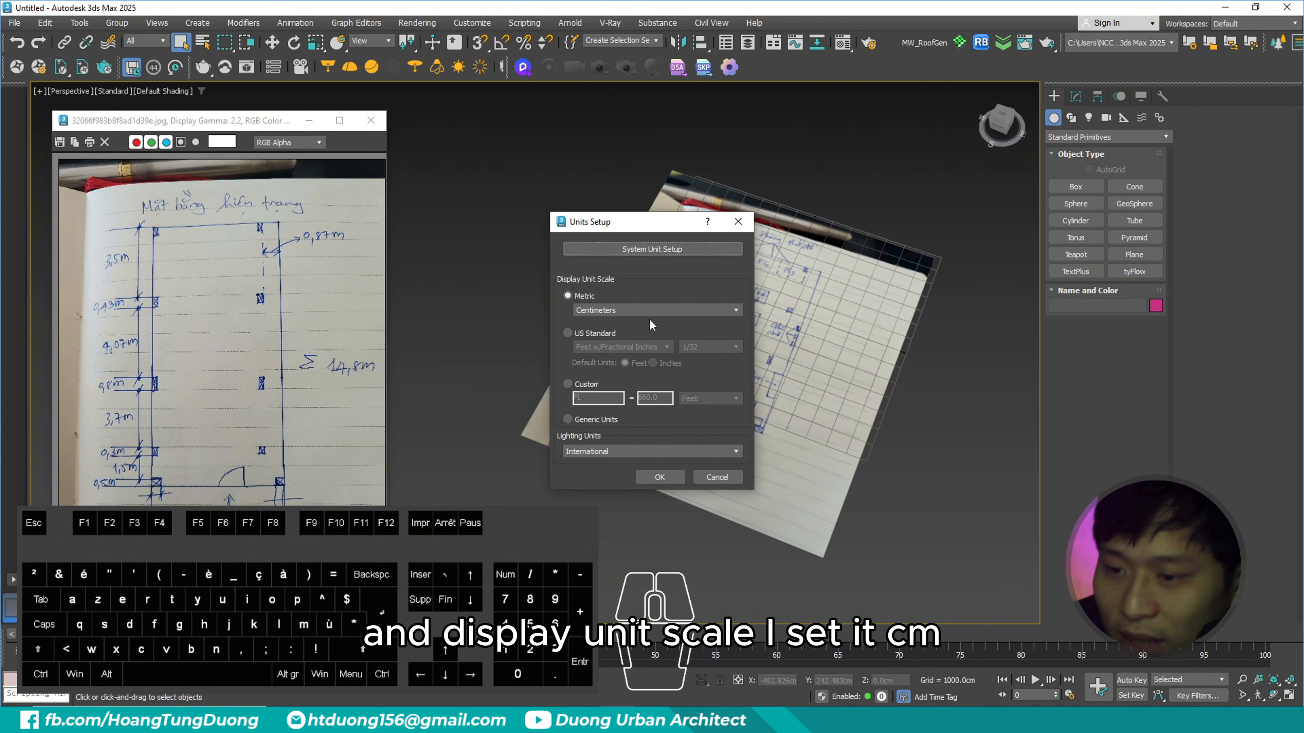
left_click(639, 478)
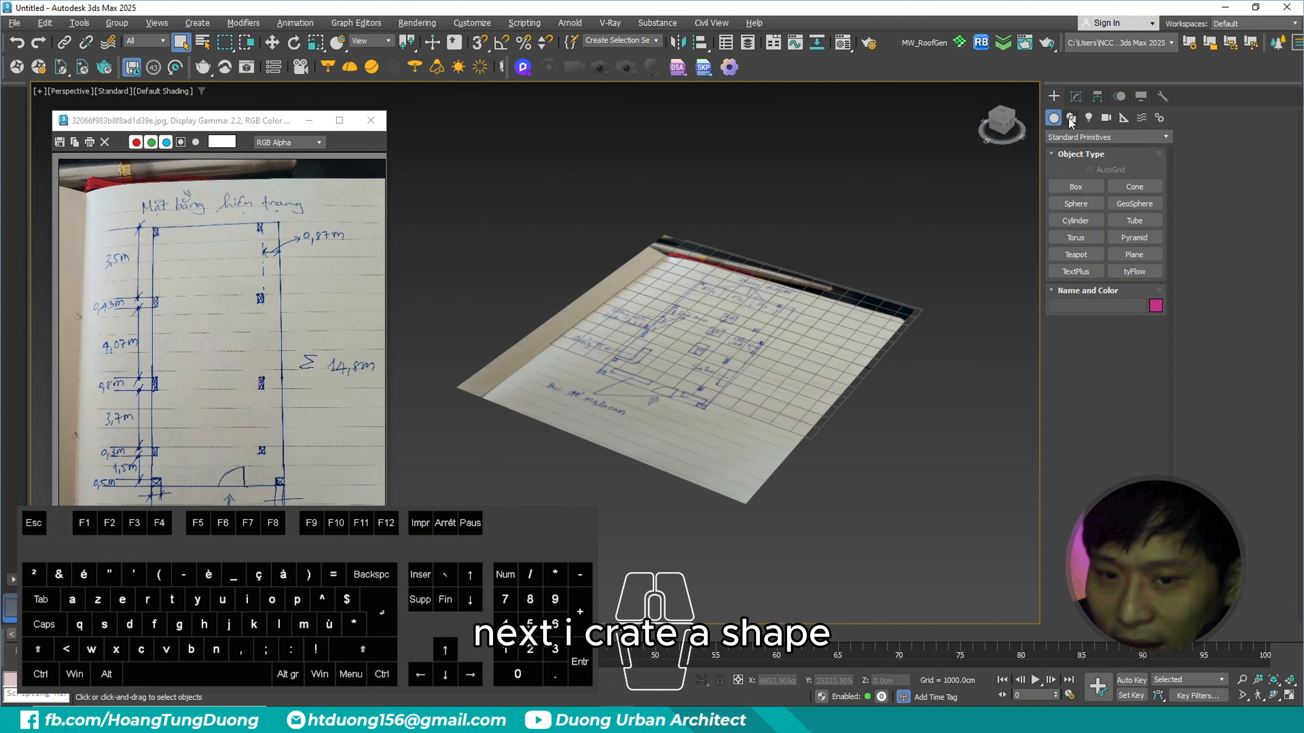
- Draw a rectangle spline on the ground grid, partly overlapping the layout sketch plane
left_click(1070, 119)
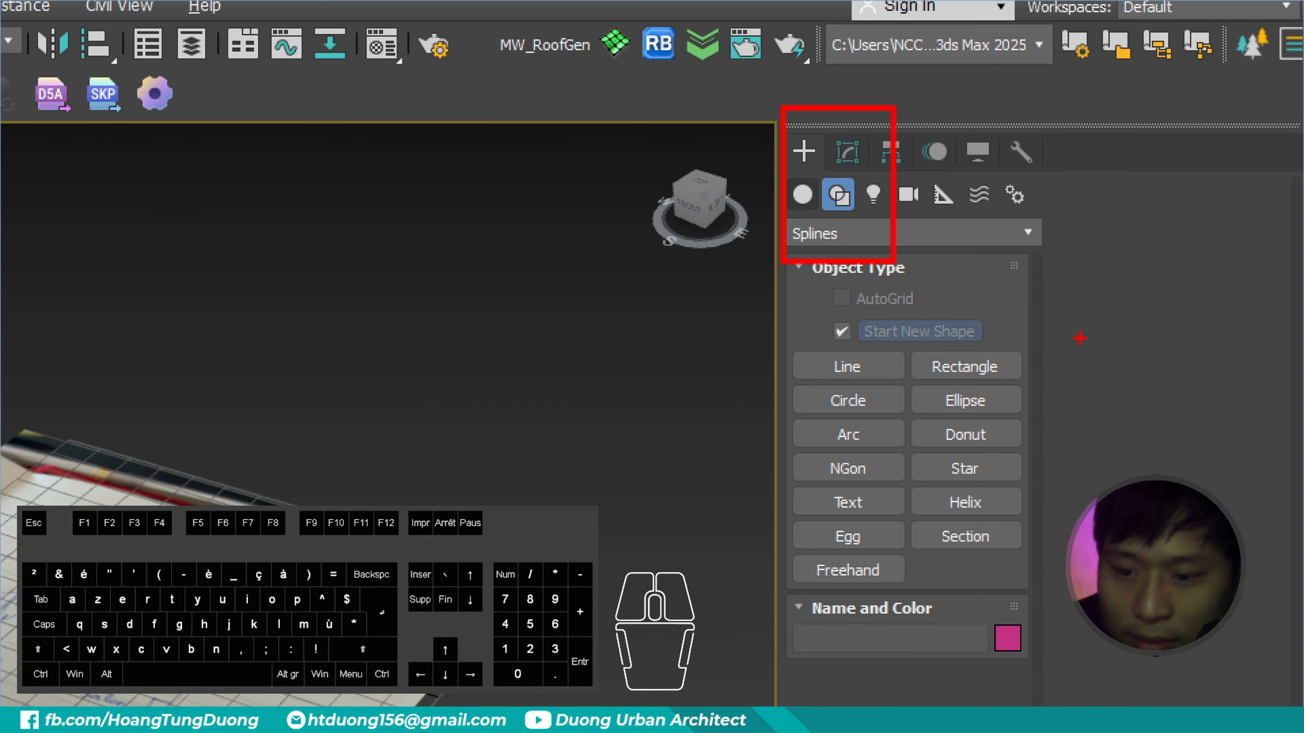
left_click_drag(894, 334, 1042, 391, "ctrl")
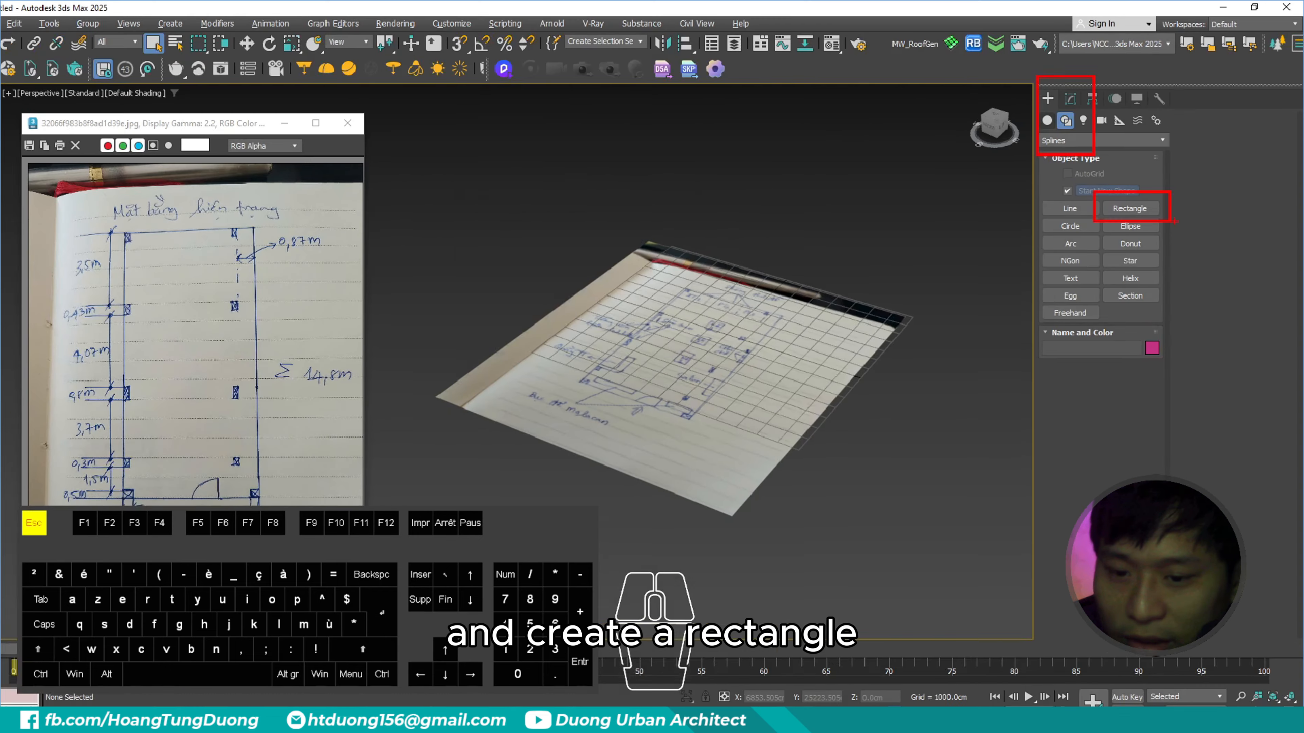
left_click(964, 367)
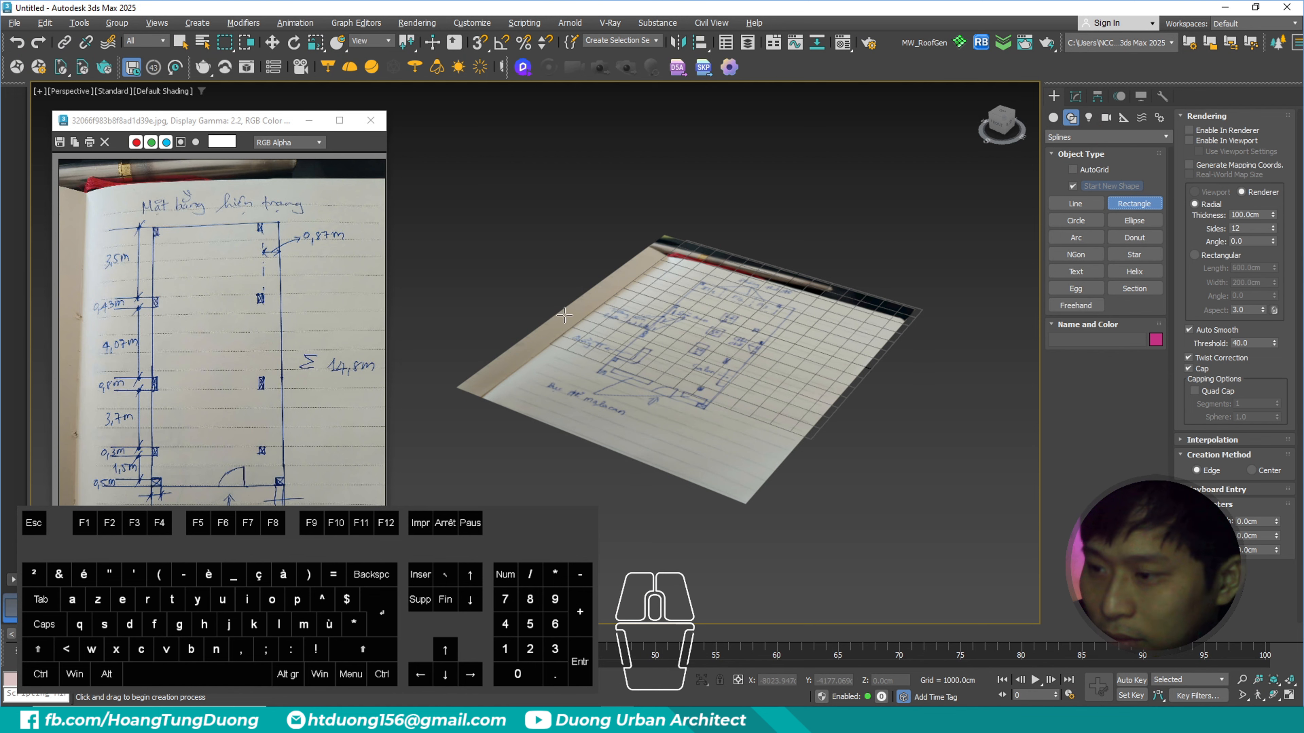
left_click_drag(542, 280, 736, 346)
left_click_drag(538, 531, 538, 531)
right_click(636, 335)
scroll(688, 320, "down", 3)
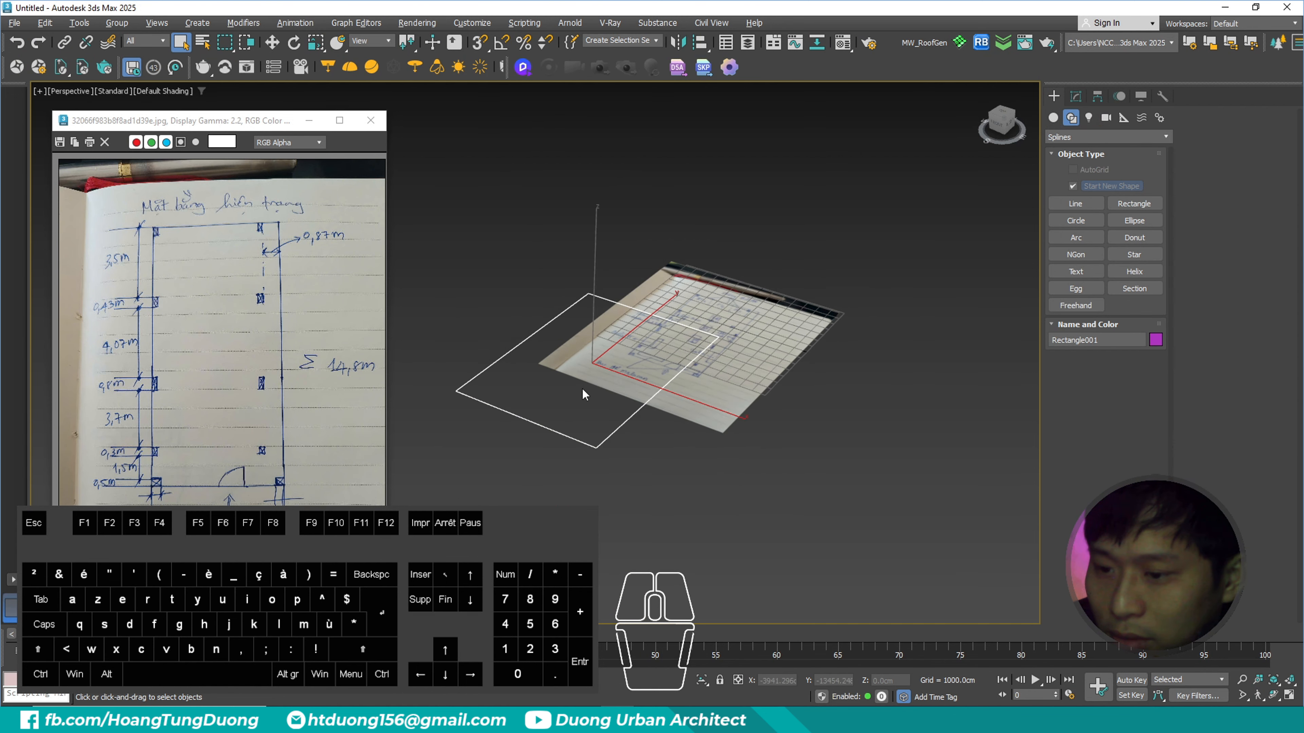
- Set the length of the rectangle spline to 1480 cm
scroll(557, 390, "up", 5)
middle_click_drag(598, 355, 651, 361)
key("ctrl+3")
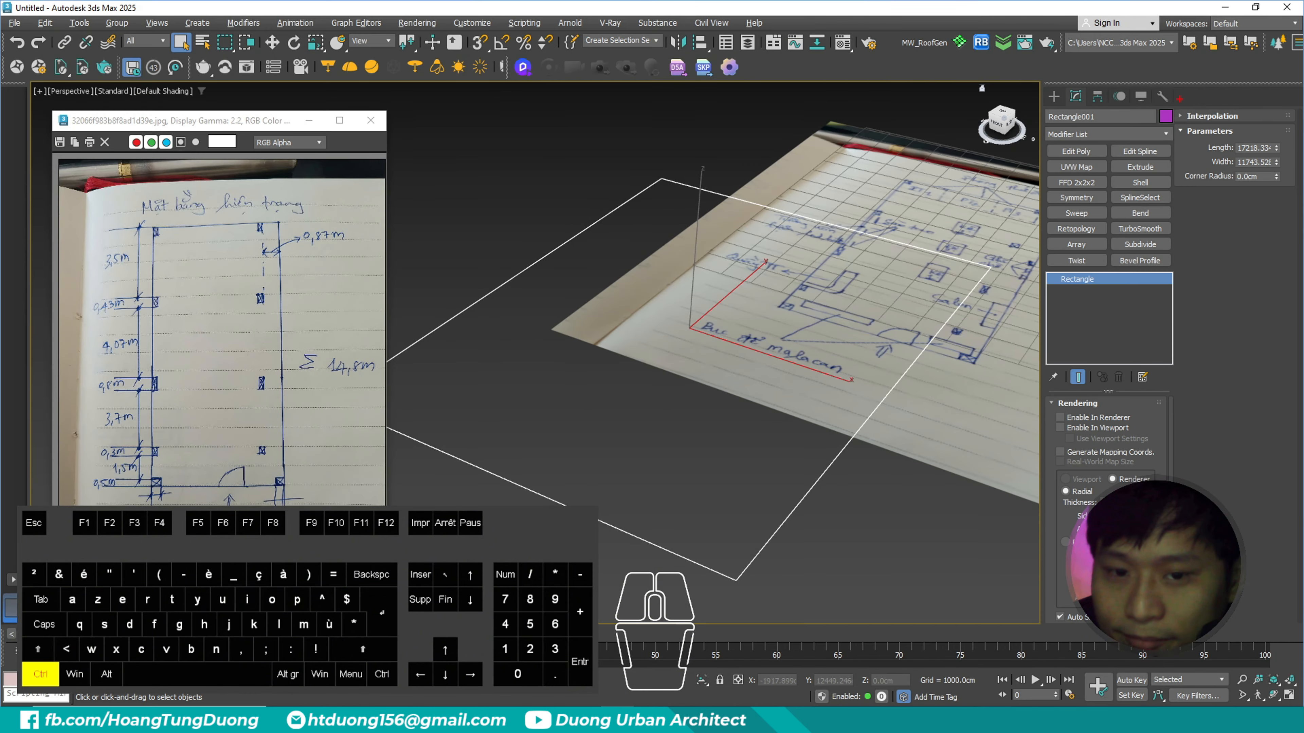
double_click(1258, 148)
type("148")
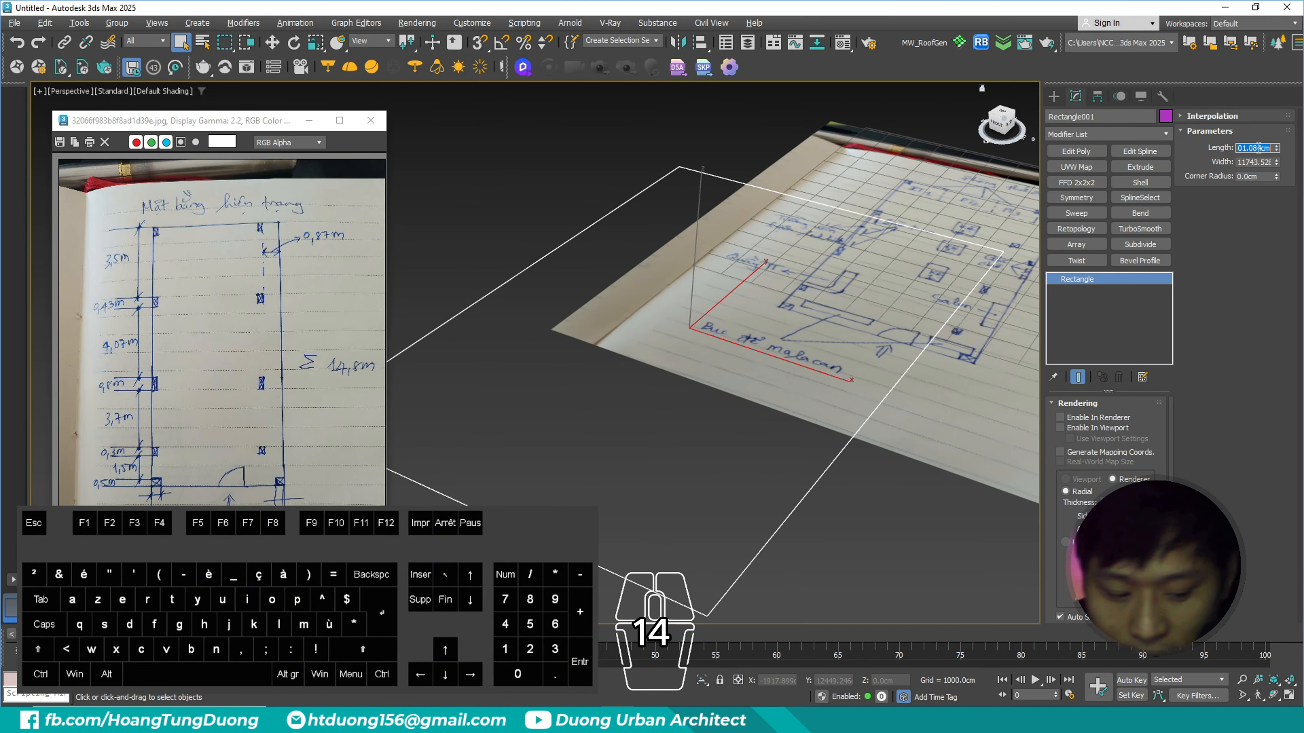
type("0")
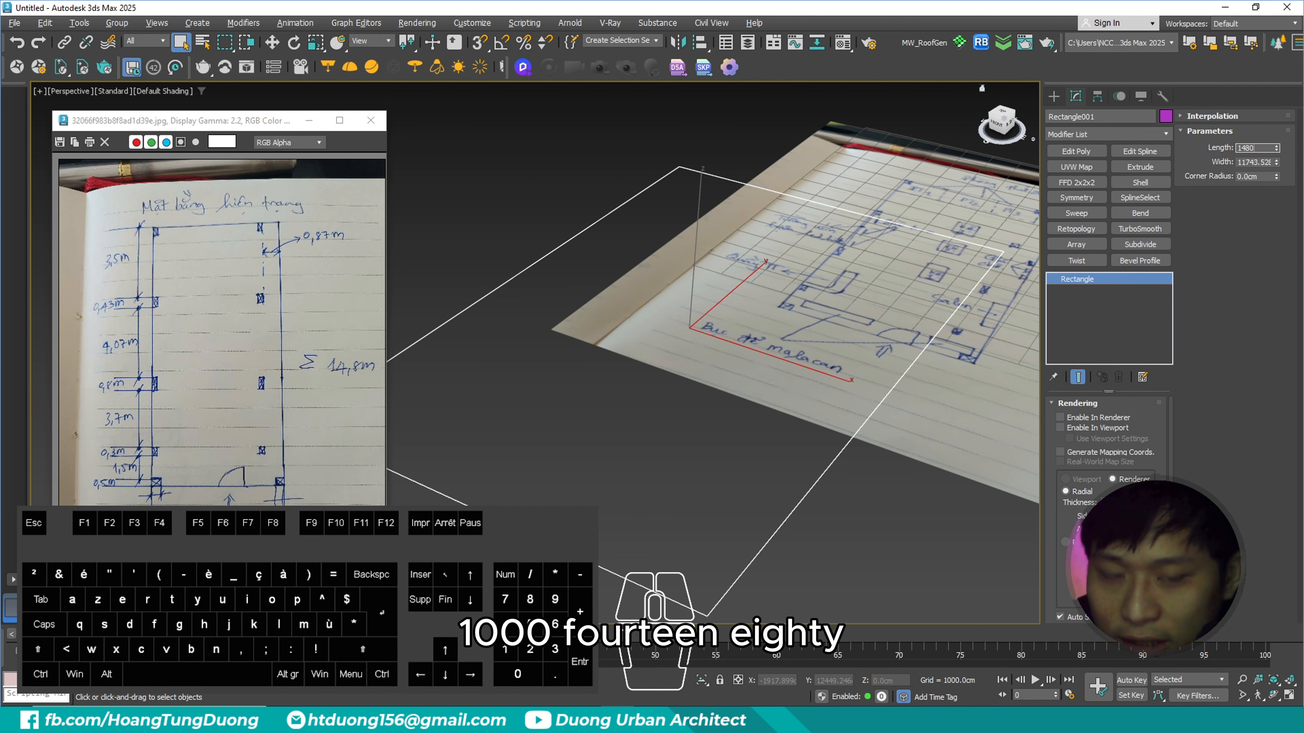
key("Tab")
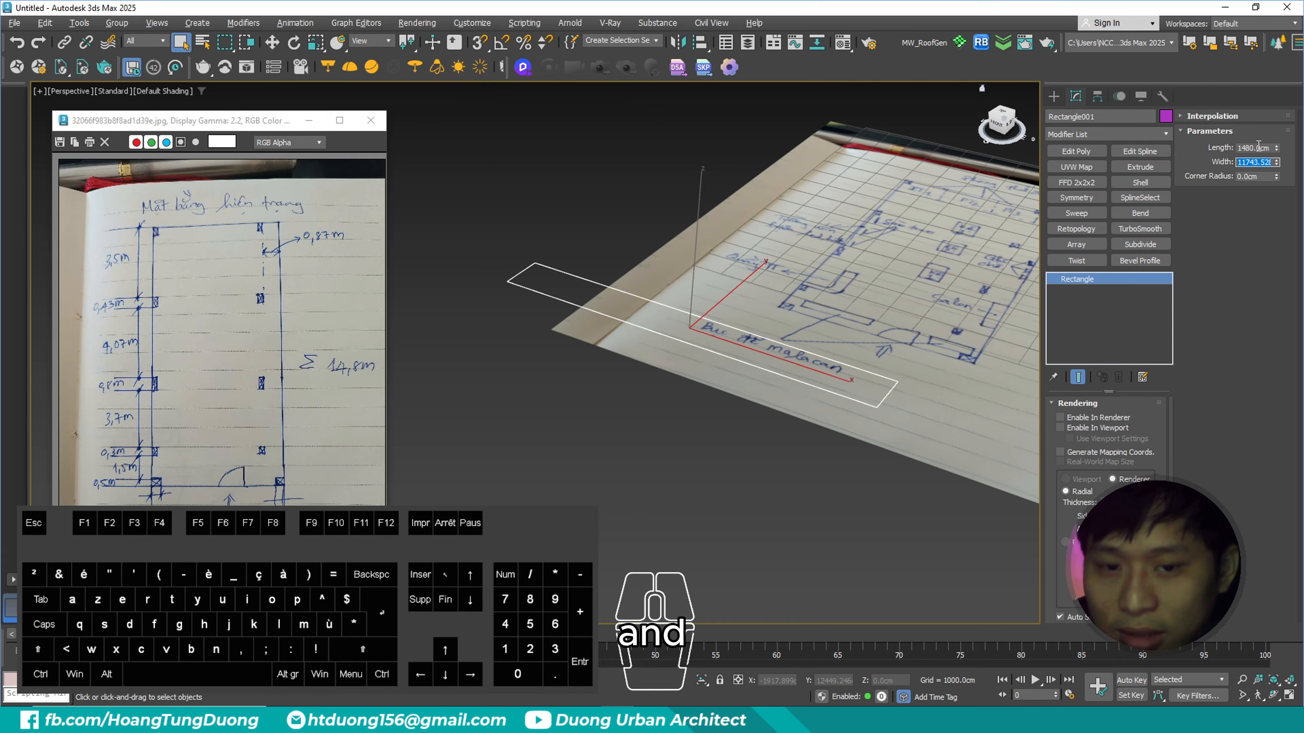
- Set the width of the rectangle spline to 500 cm
left_click(585, 238)
left_click_drag(586, 239, 514, 295)
left_click_drag(130, 493, 306, 535, "ctrl")
key("Escape")
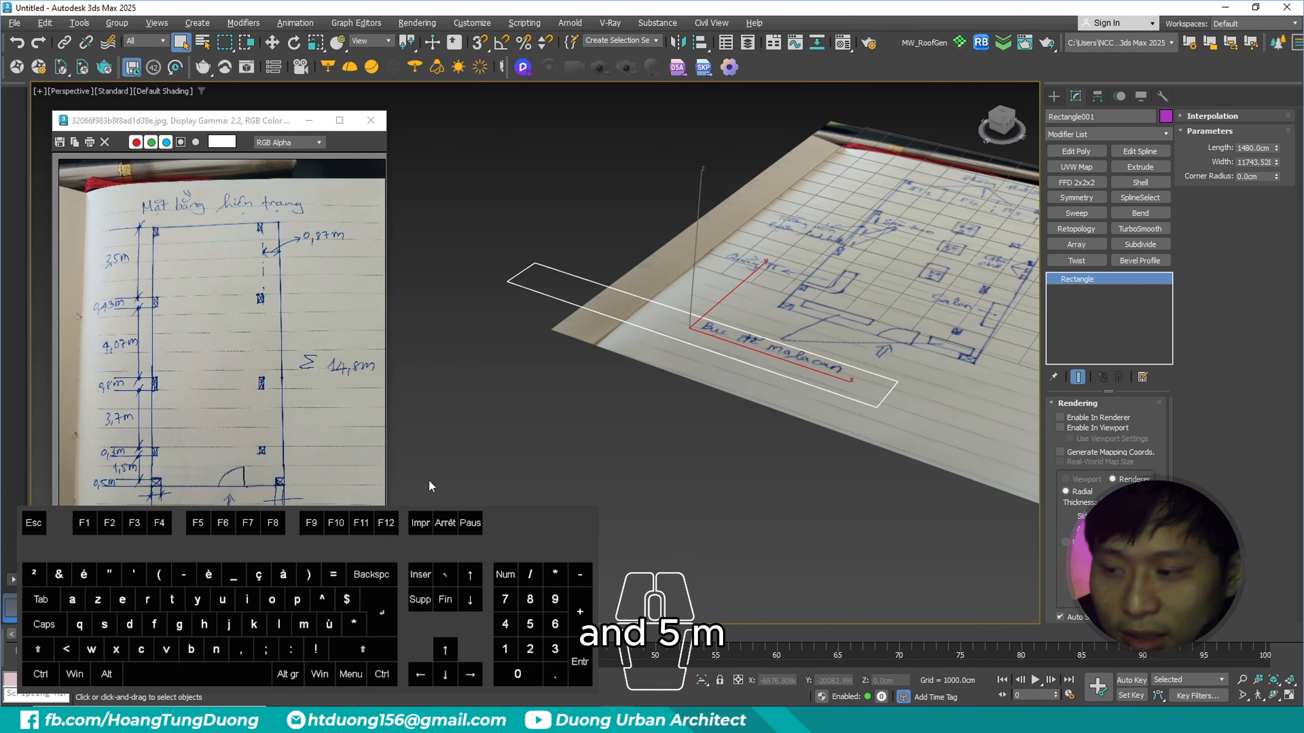
double_click(1255, 162)
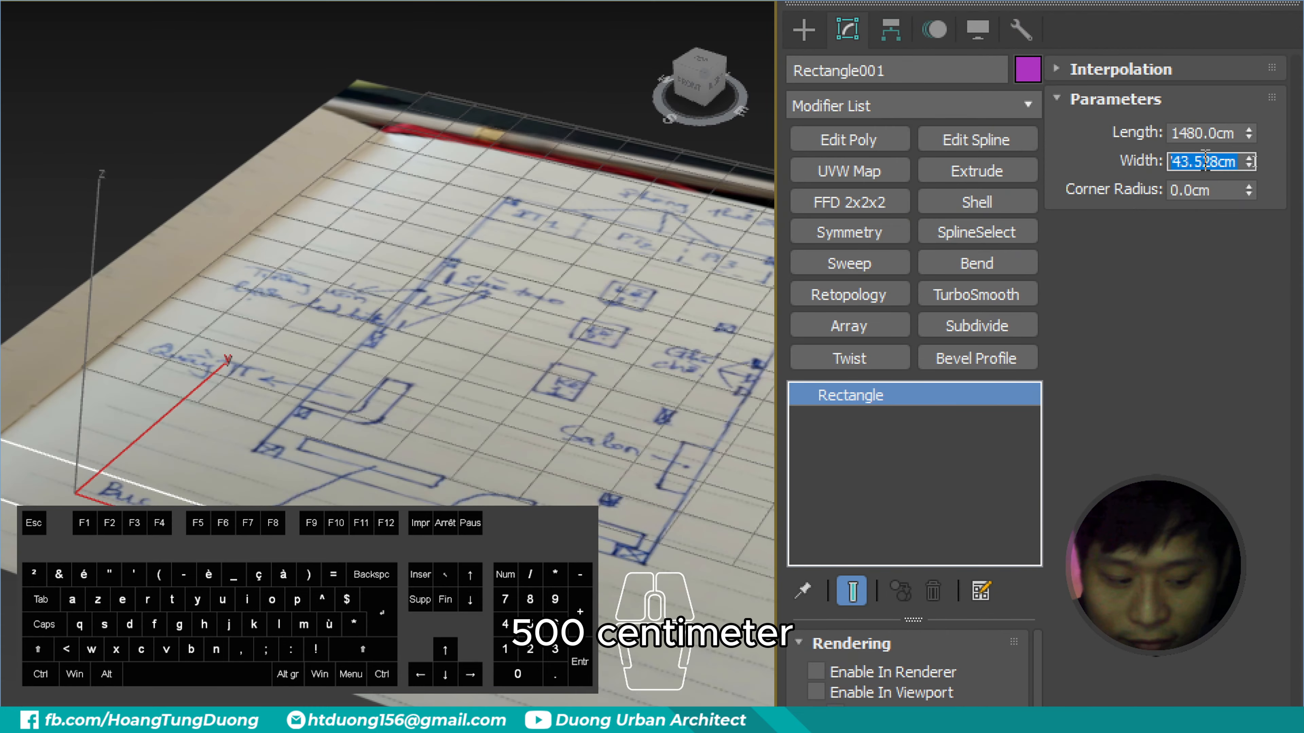
type("8")
key("BackSpace")
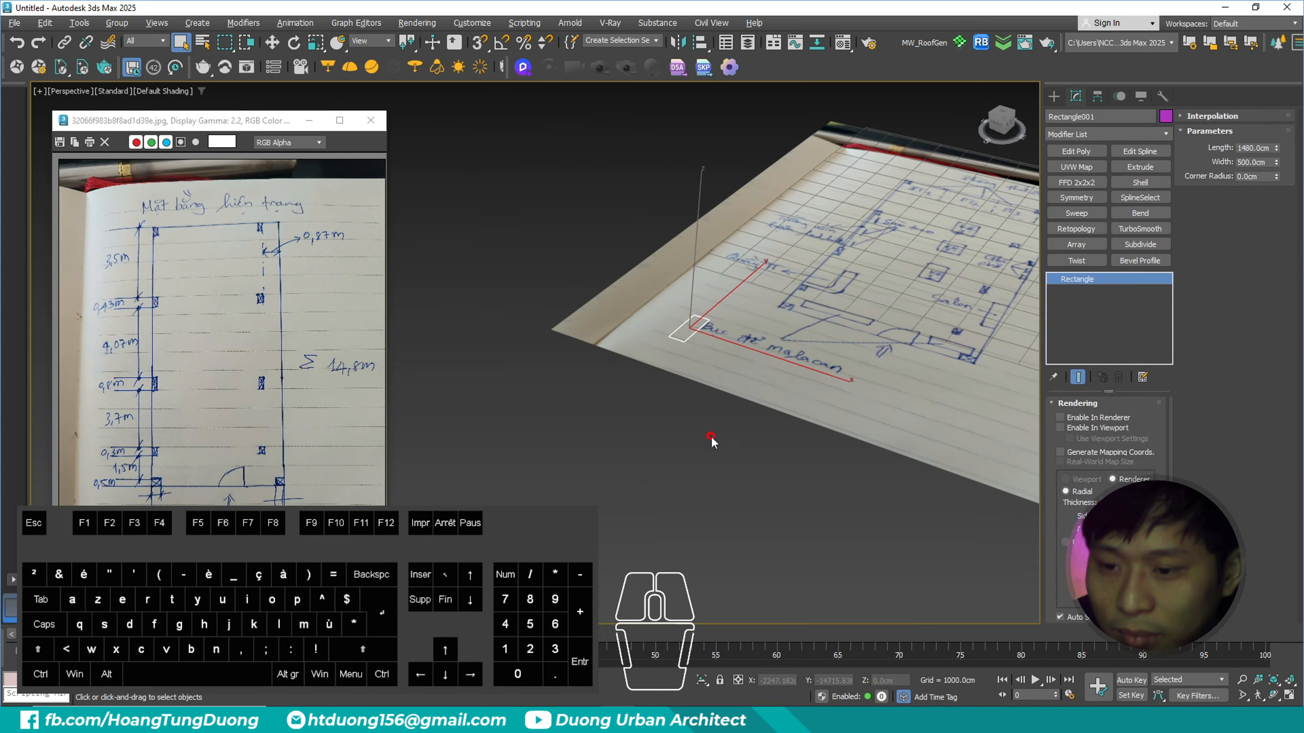
left_click(711, 443)
- Reselect the resized rectangle spline and move it to the world origin at X 0 and Y 0
scroll(673, 331, "up", 10)
left_click(657, 320)
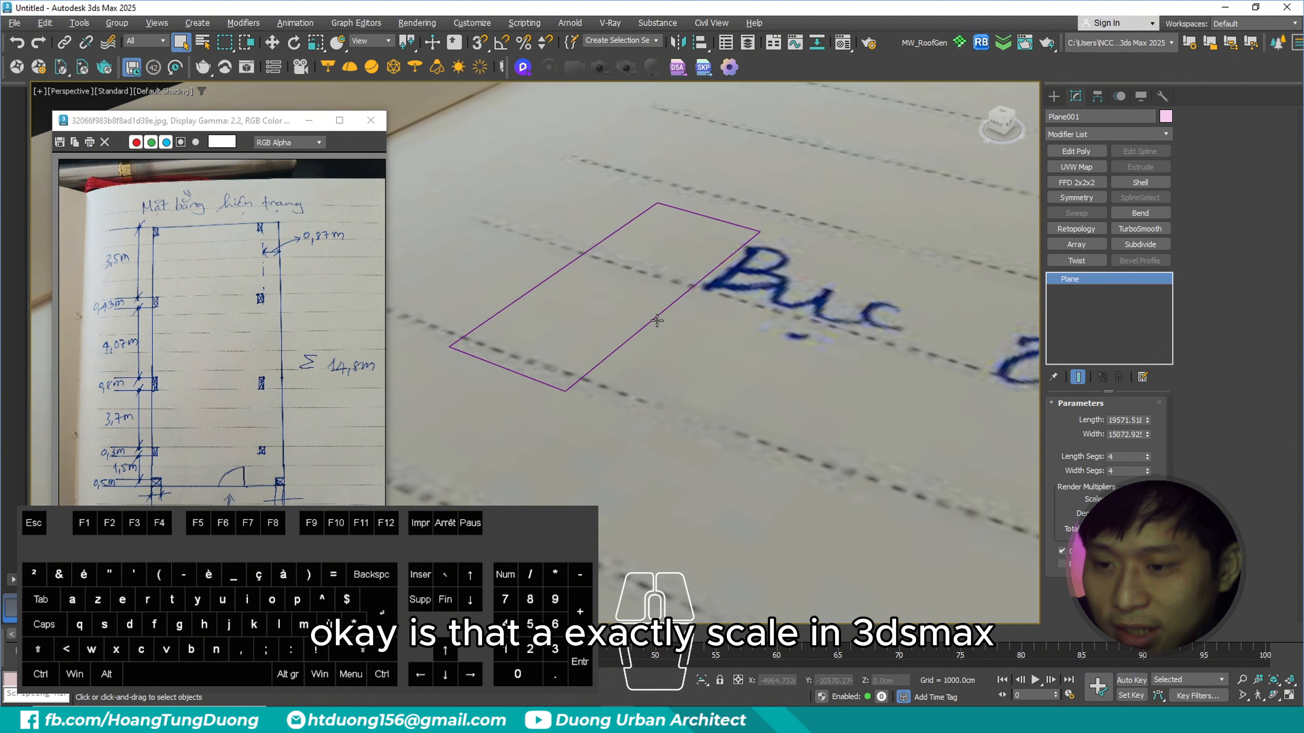
left_click(652, 319)
key("F3")
left_click(650, 349)
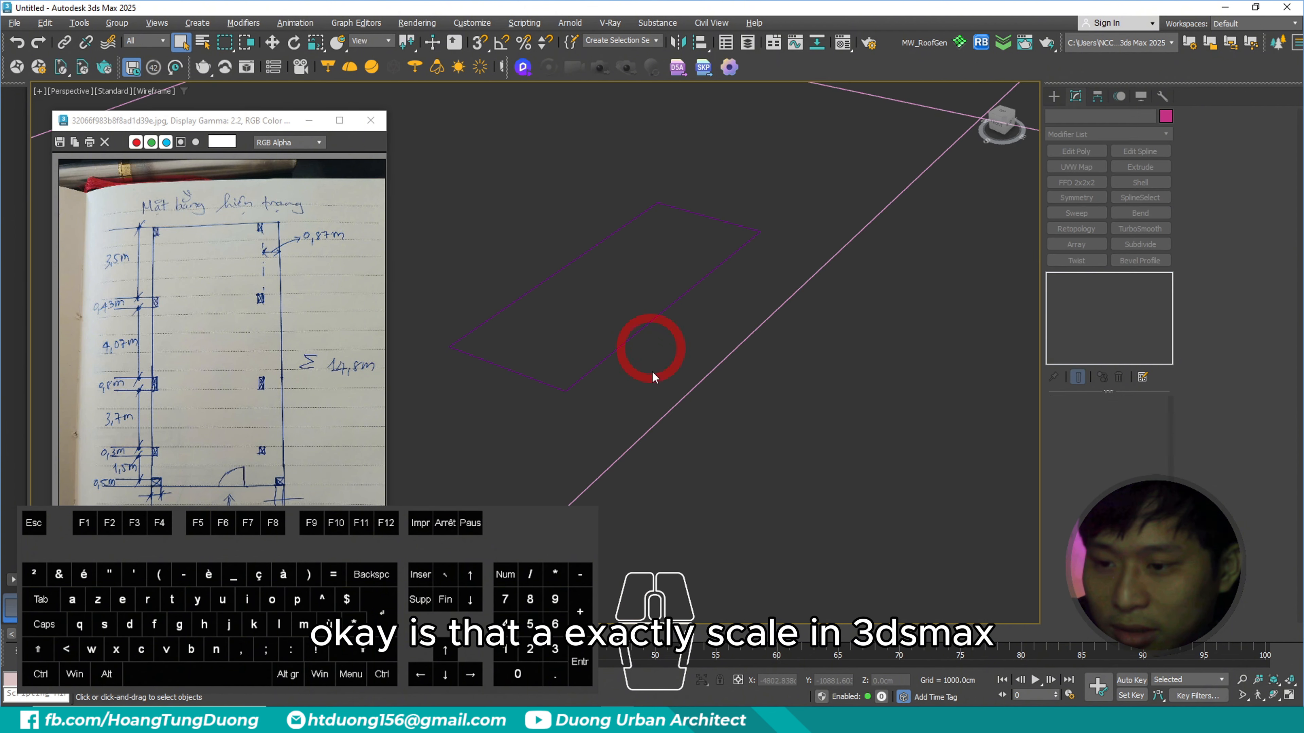
left_click_drag(651, 371, 603, 295)
key("F3")
scroll(732, 297, "down", 8)
scroll(726, 312, "up", 4)
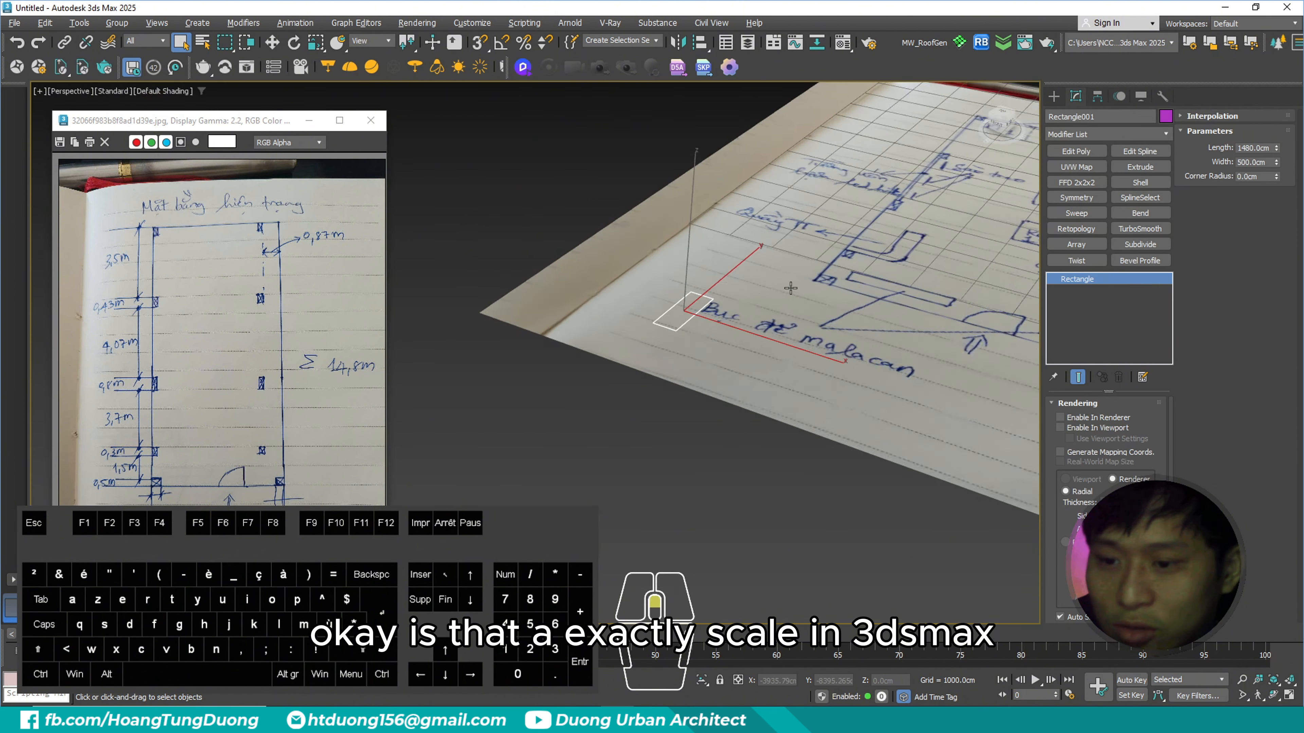
mouse_move(728, 314)
middle_mouse_down()
mouse_move(679, 337)
mouse_move(699, 344)
middle_mouse_up()
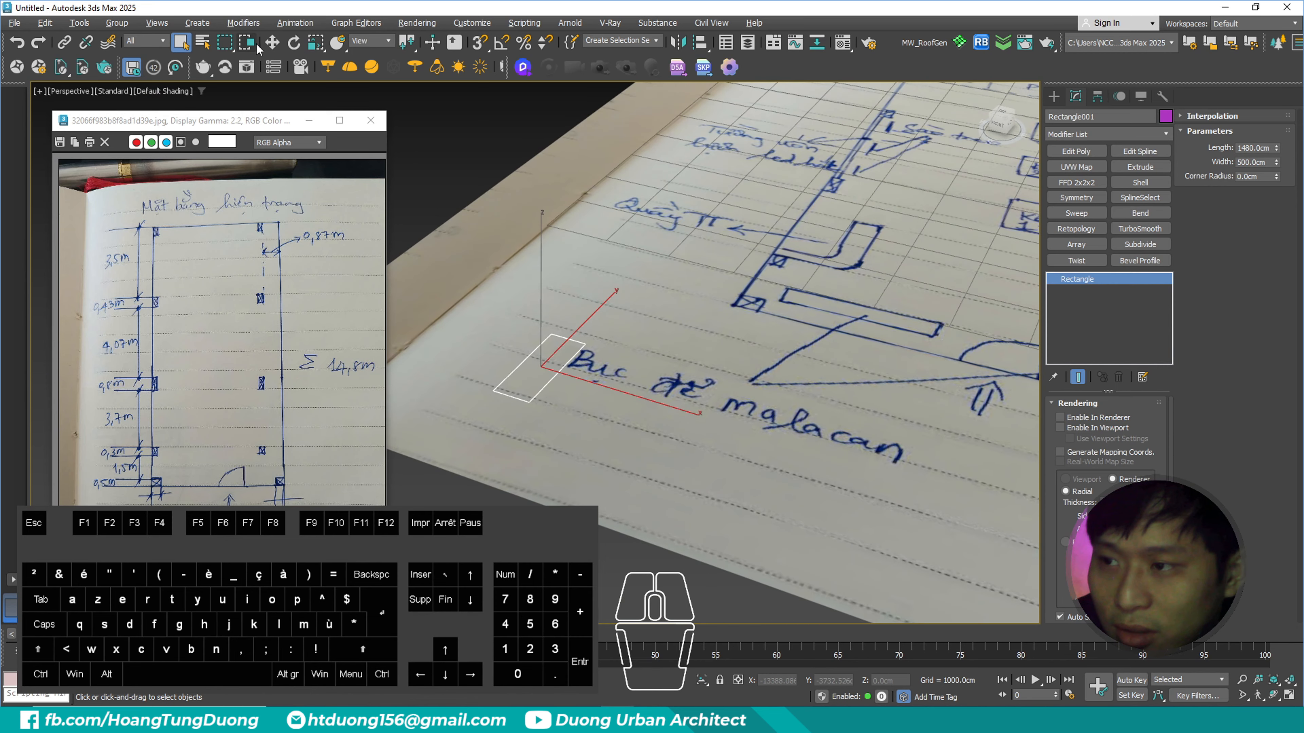
left_click(272, 43)
scroll(540, 477, "down", 5)
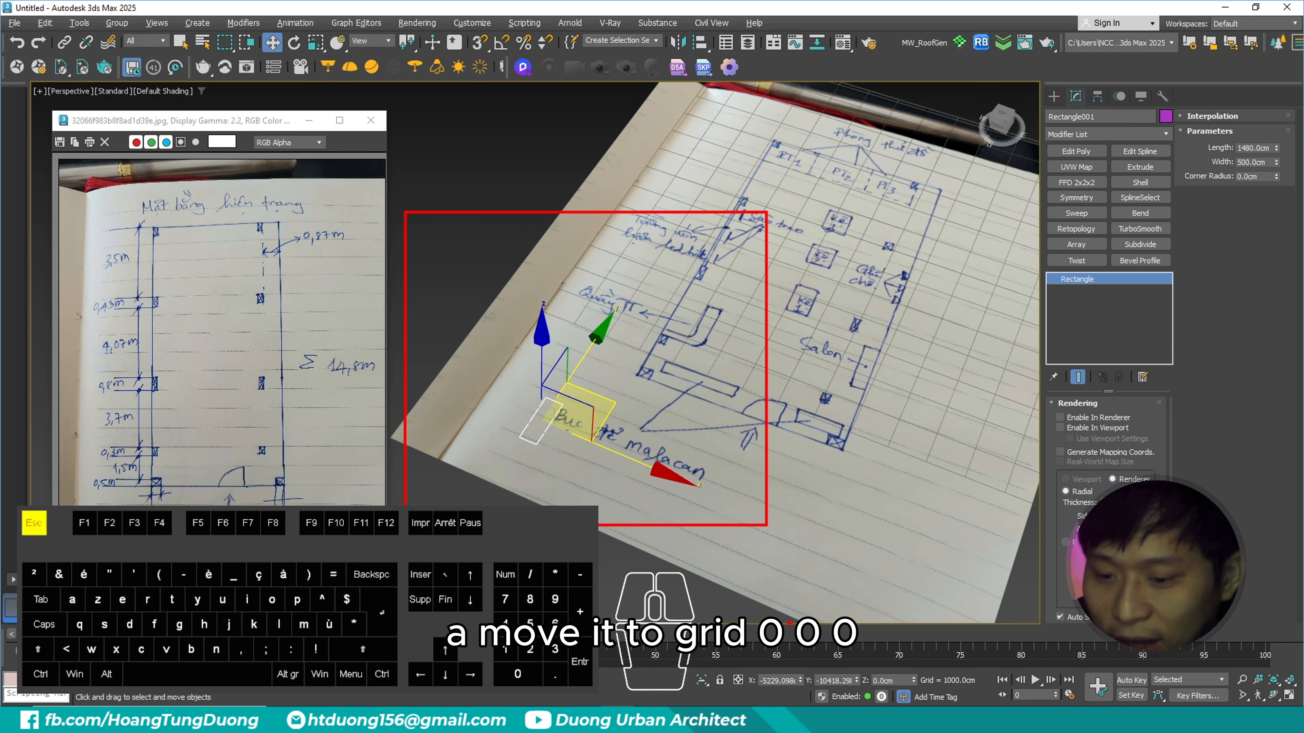
right_click(799, 681)
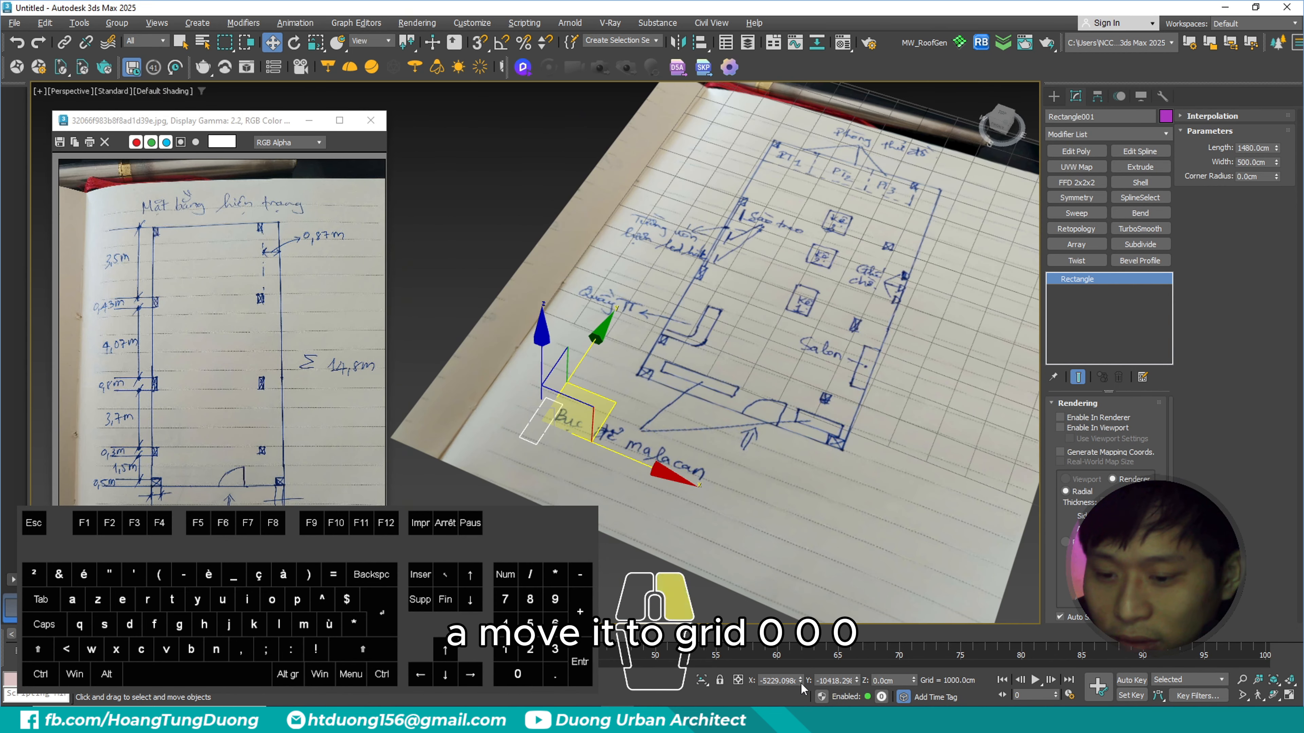
right_click(857, 681)
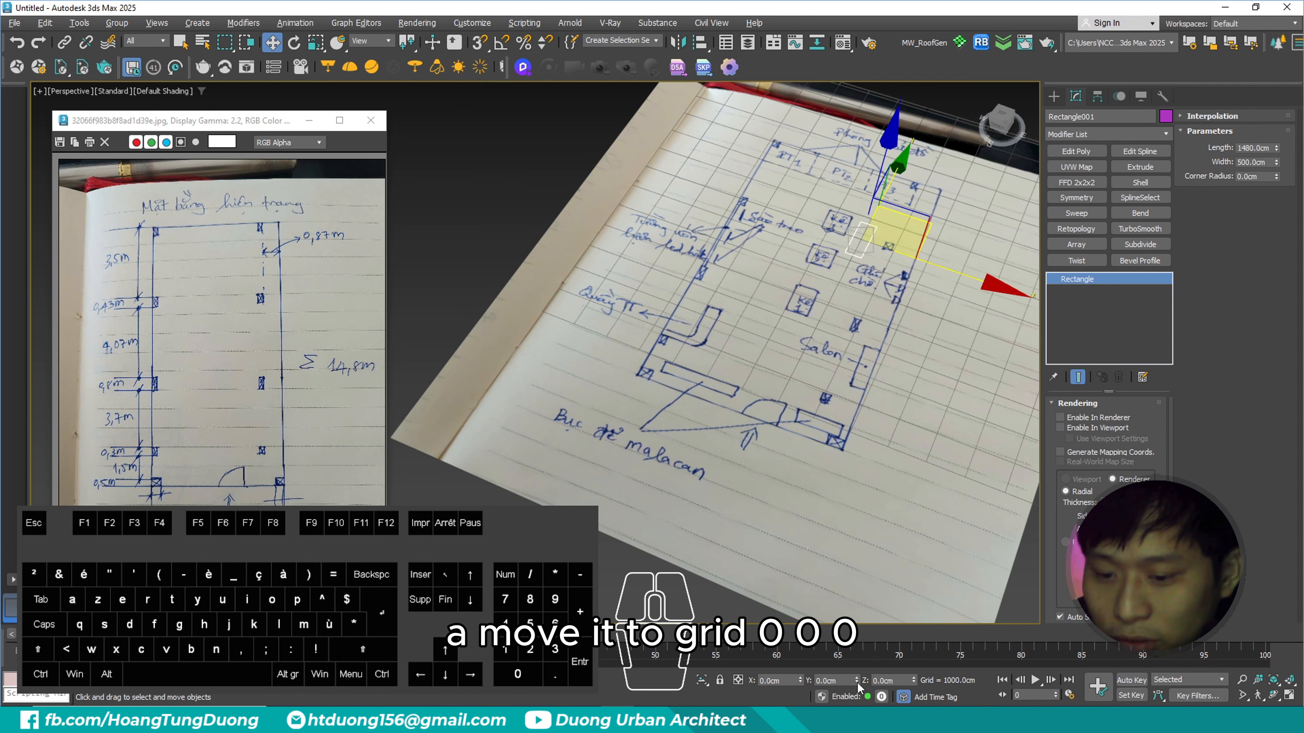
middle_click_drag(852, 401, 834, 344, "alt")
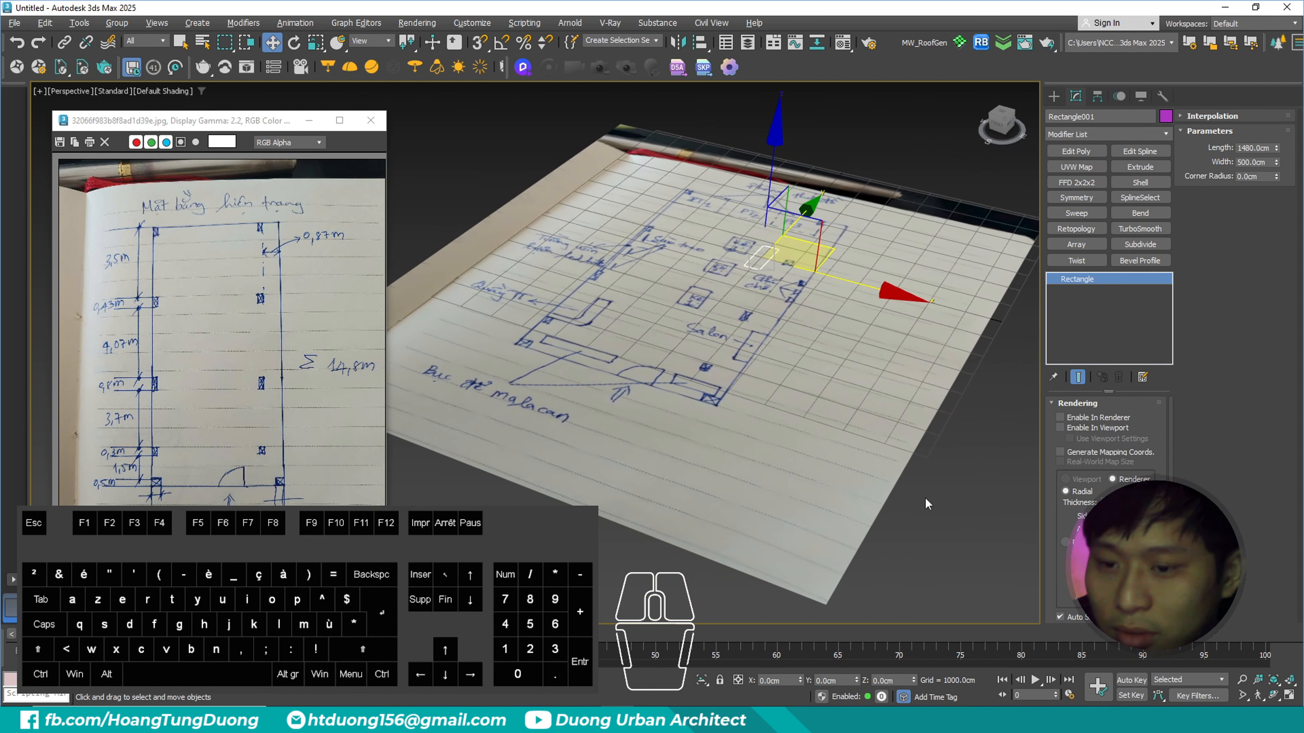
- Scale the layout sketch plane non-uniformly to about 44.3% along X and 35% along Y
left_click_drag(945, 553, 809, 452)
left_click_drag(744, 346, 706, 366)
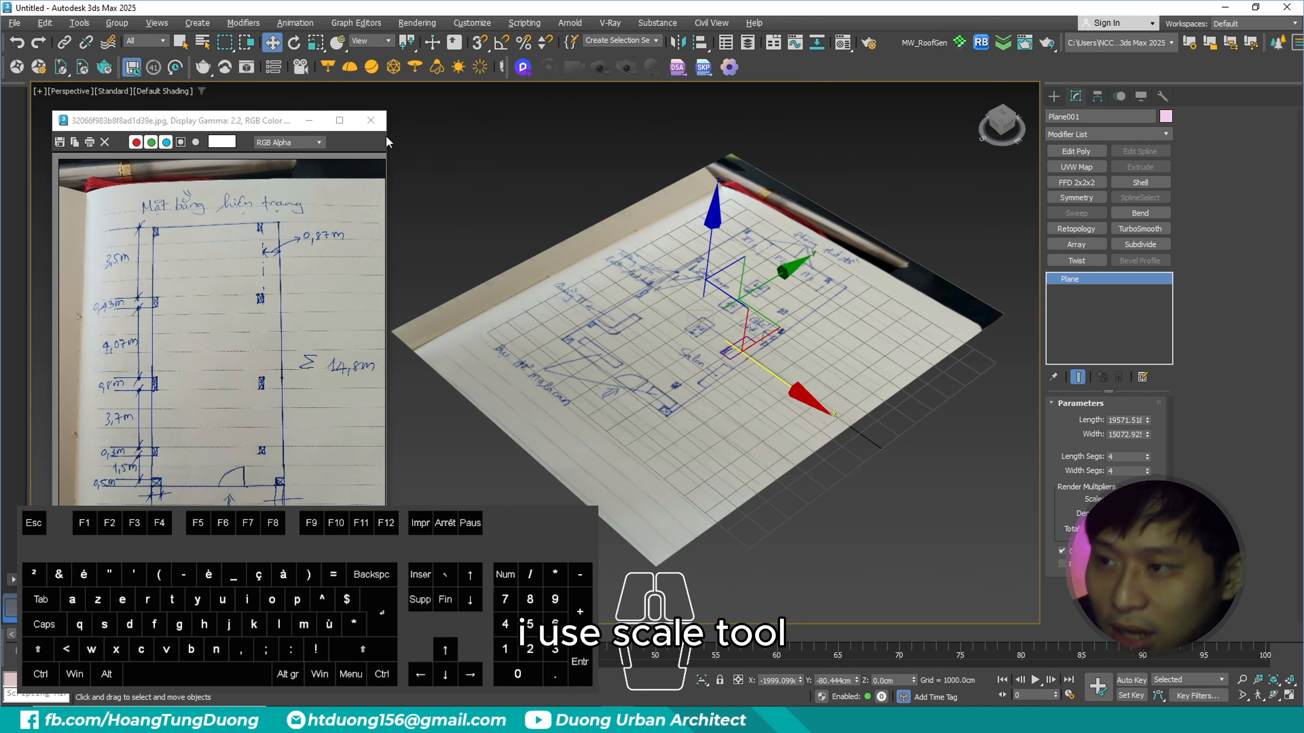
left_click(316, 43)
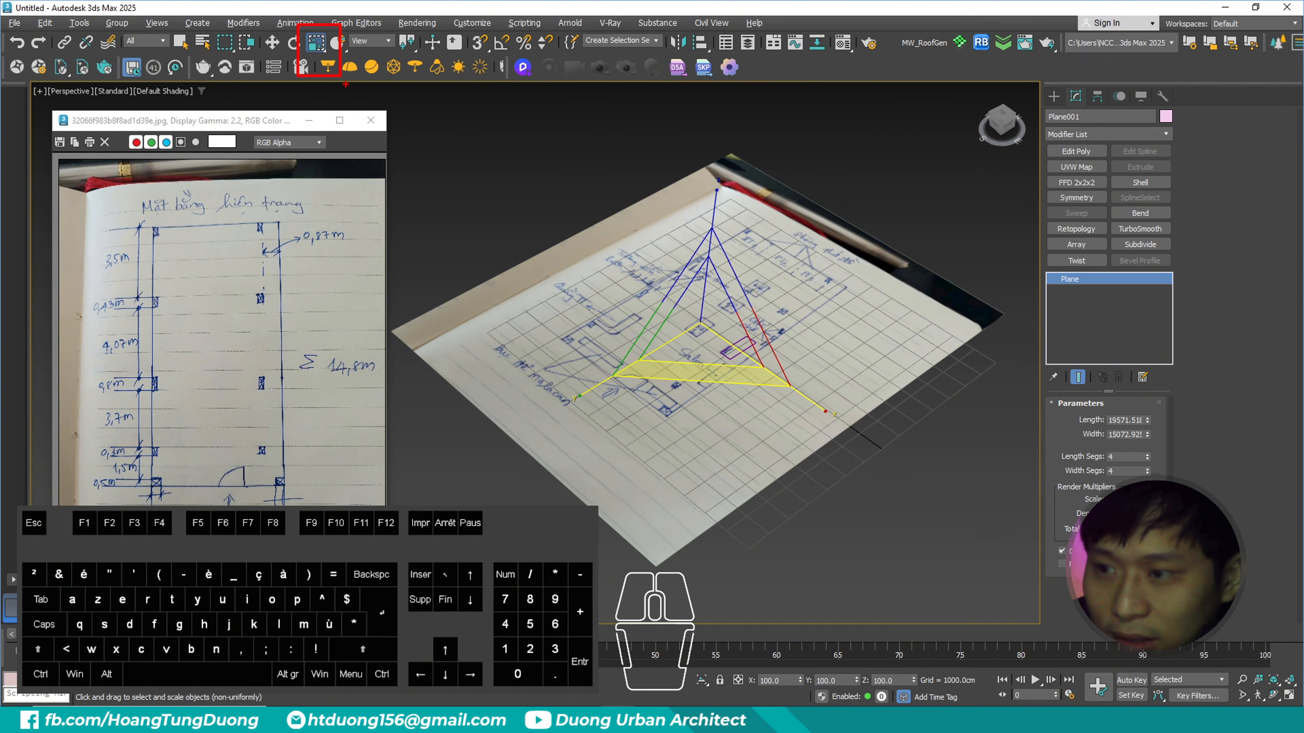
left_click_drag(802, 395, 745, 354)
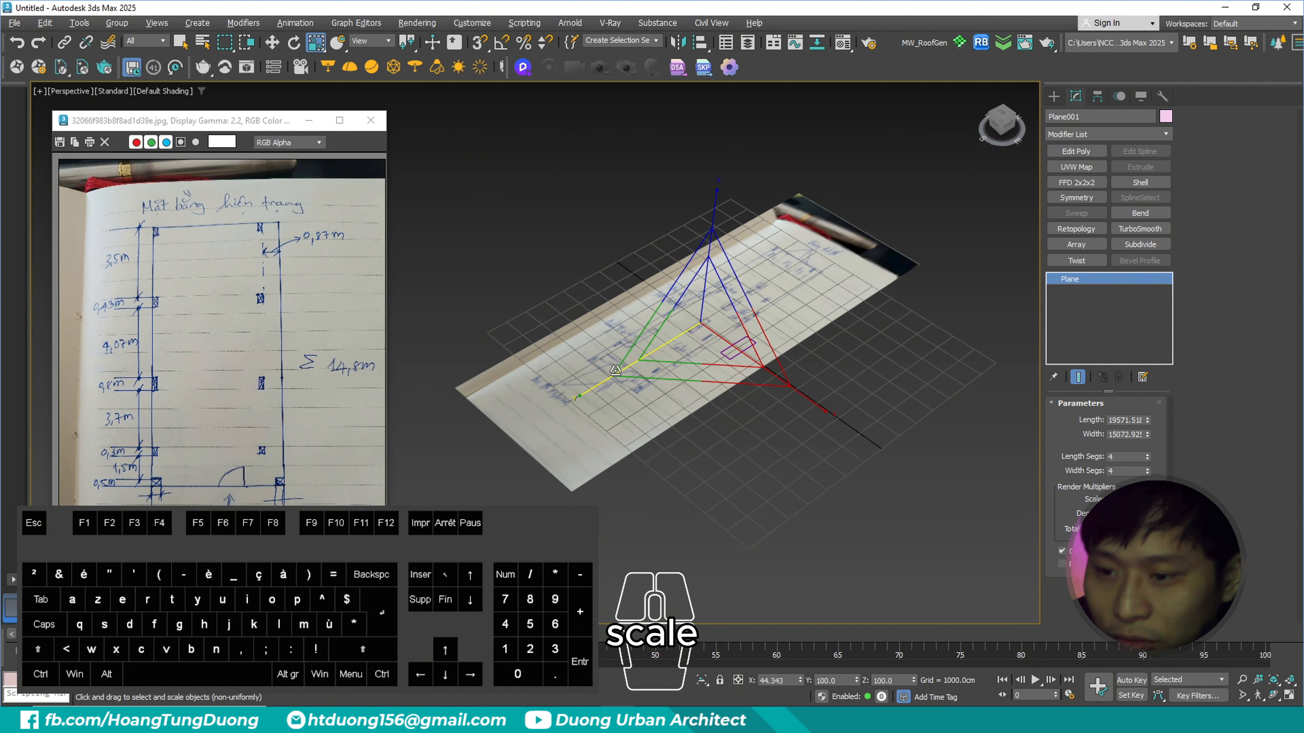
left_click_drag(616, 371, 672, 339)
scroll(720, 338, "up", 4)
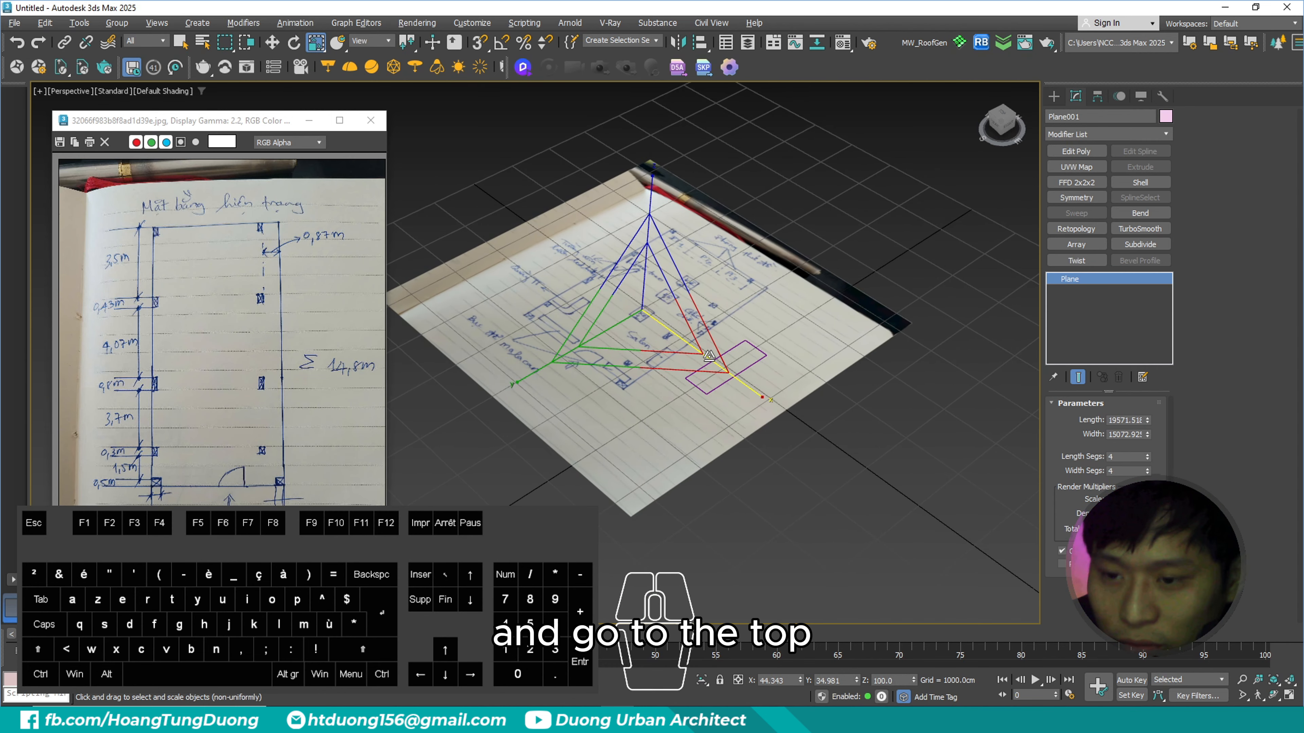
- In a shaded top view, scale the sketch plane further and move its drawn room outline over the rectangle
key("t")
scroll(777, 373, "down", 8)
scroll(778, 372, "up", 8)
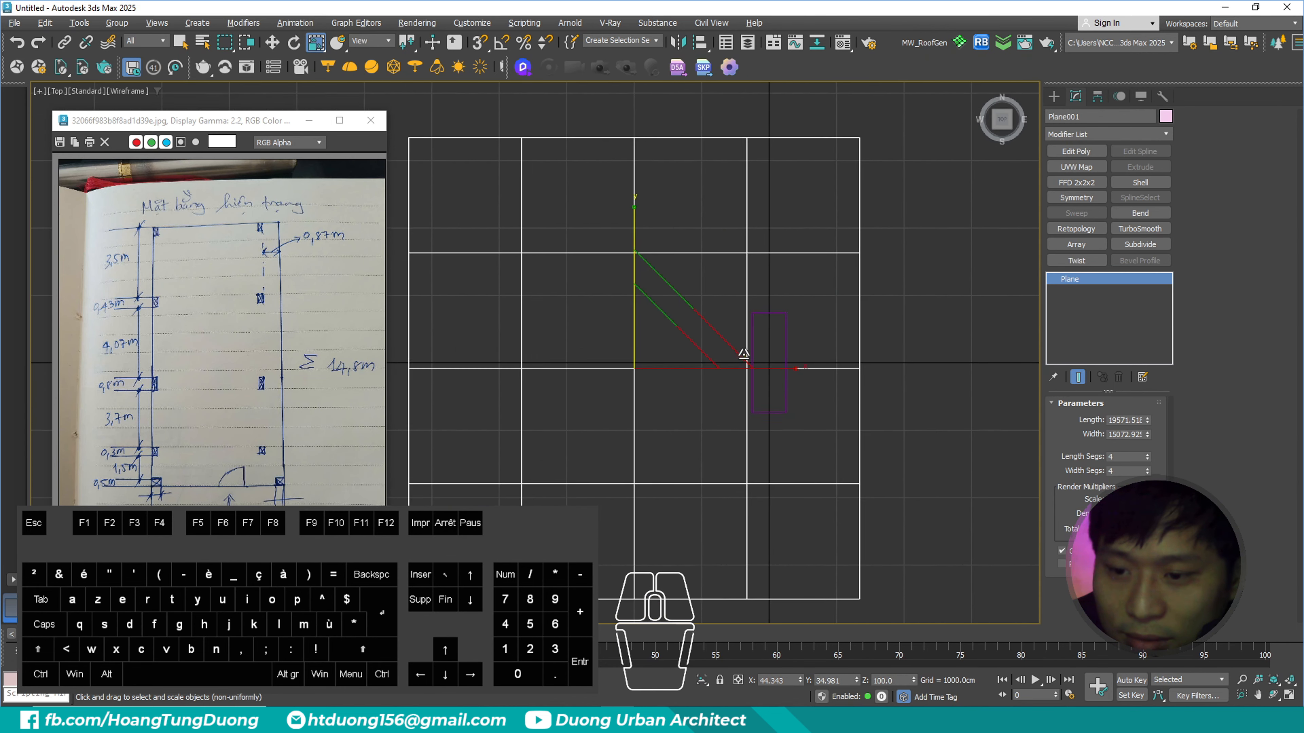
middle_click_drag(742, 356, 696, 382)
key("w")
scroll(713, 392, "up", 2)
mouse_move(608, 372)
left_mouse_down()
mouse_move(743, 367)
mouse_move(702, 369)
mouse_move(725, 341)
mouse_move(668, 383)
mouse_move(620, 385)
left_mouse_up()
scroll(725, 366, "up", 4)
scroll(718, 341, "down", 4)
key("F3")
scroll(718, 337, "up", 4)
- Refine the sketch plane's scale and position to fit the drawn room outline to the rectangle's edges
key("r")
left_click_drag(675, 234, 660, 326)
scroll(673, 328, "up", 2)
middle_click_drag(766, 378, 790, 348)
key("w")
left_click_drag(743, 337, 747, 357)
- Rotate the sketch plane about -1.55 degrees around Z and nudge it to realign the drawn outline with the rectangle
key("e")
left_click_drag(789, 295, 795, 301)
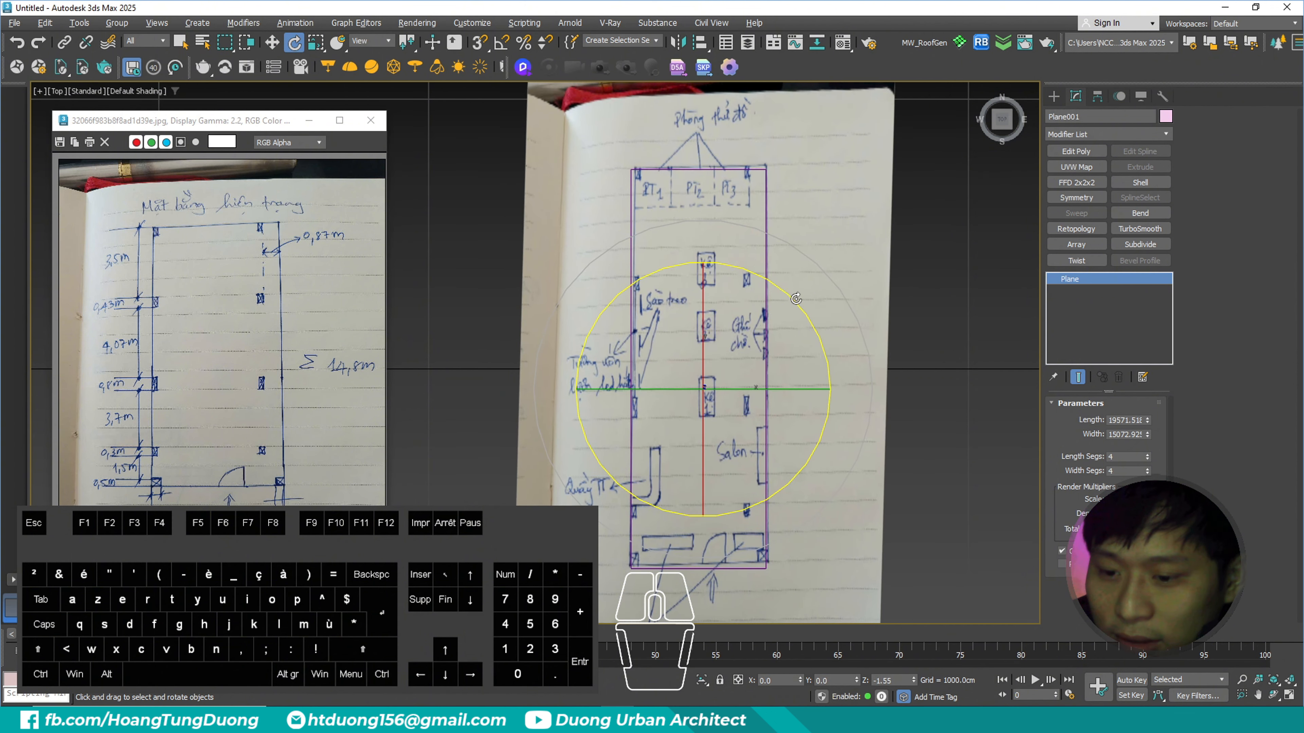
key("w")
left_click_drag(736, 333, 749, 343)
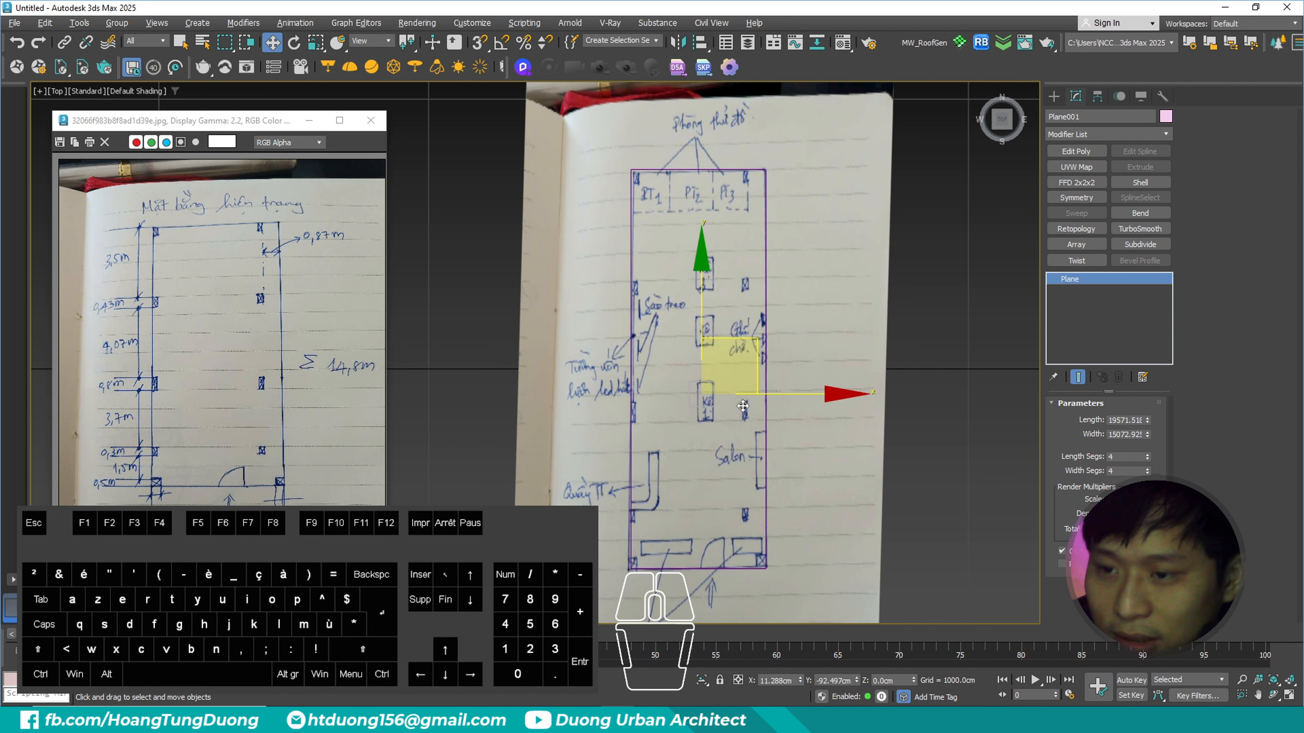
middle_click_drag(775, 408, 746, 193)
scroll(700, 242, "up", 3)
scroll(700, 243, "down", 3)
middle_click_drag(700, 243, 692, 353)
middle_click_drag(693, 353, 699, 352)
scroll(699, 352, "down", 2)
- Display edged faces and set the sketch plane's length and width segments to 1
key("F4")
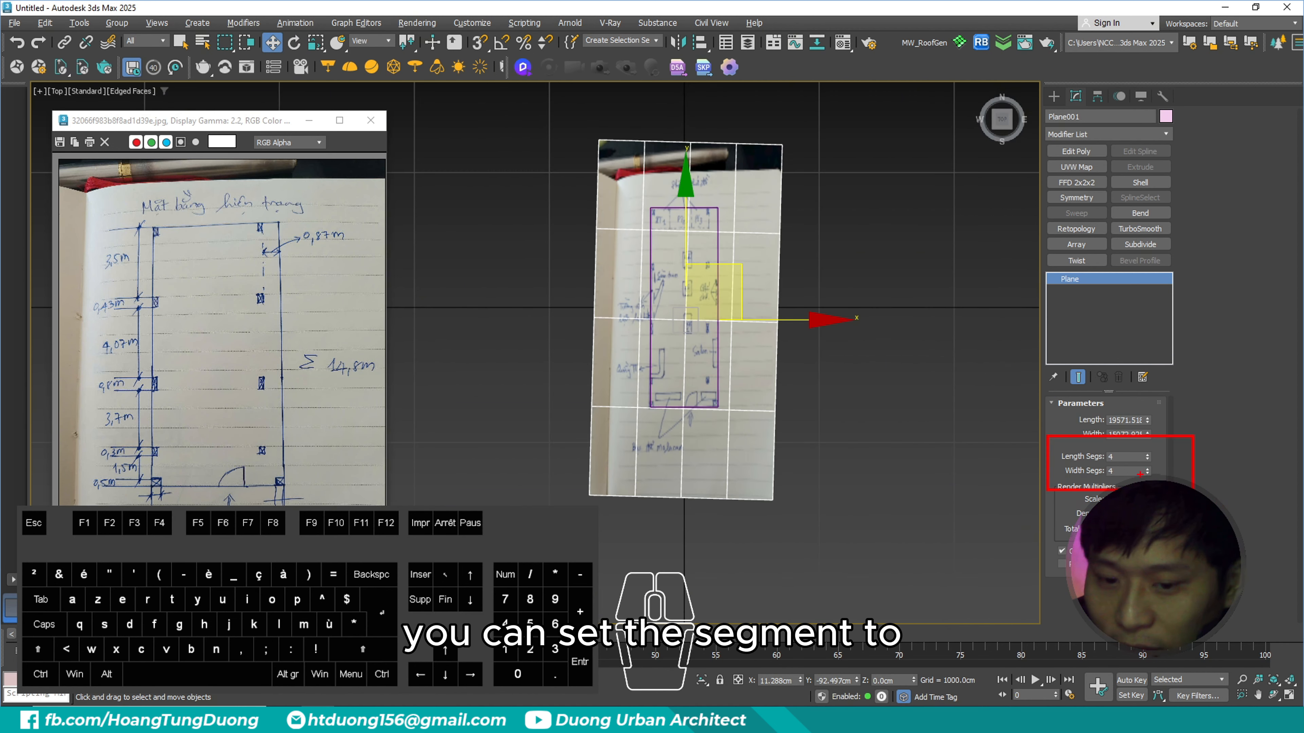
key("Escape")
double_click(1123, 457)
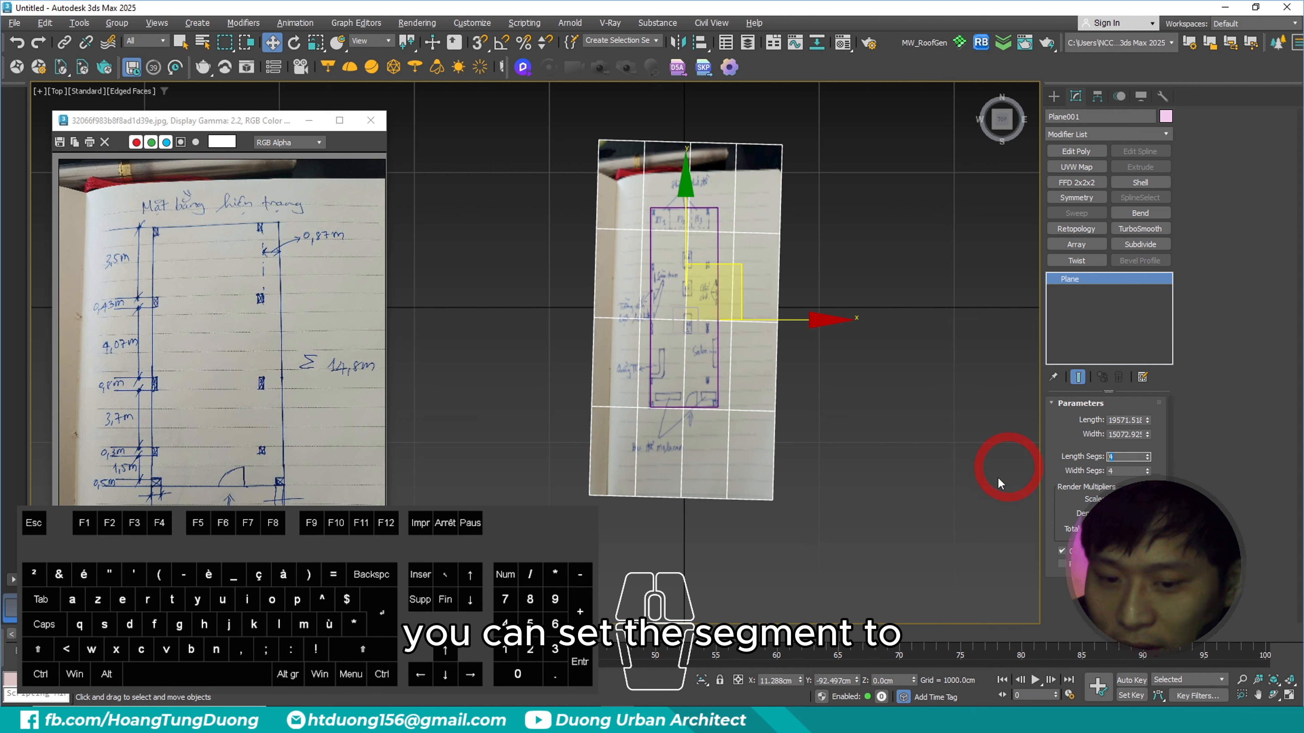
right_click(1148, 457)
right_click(1147, 471)
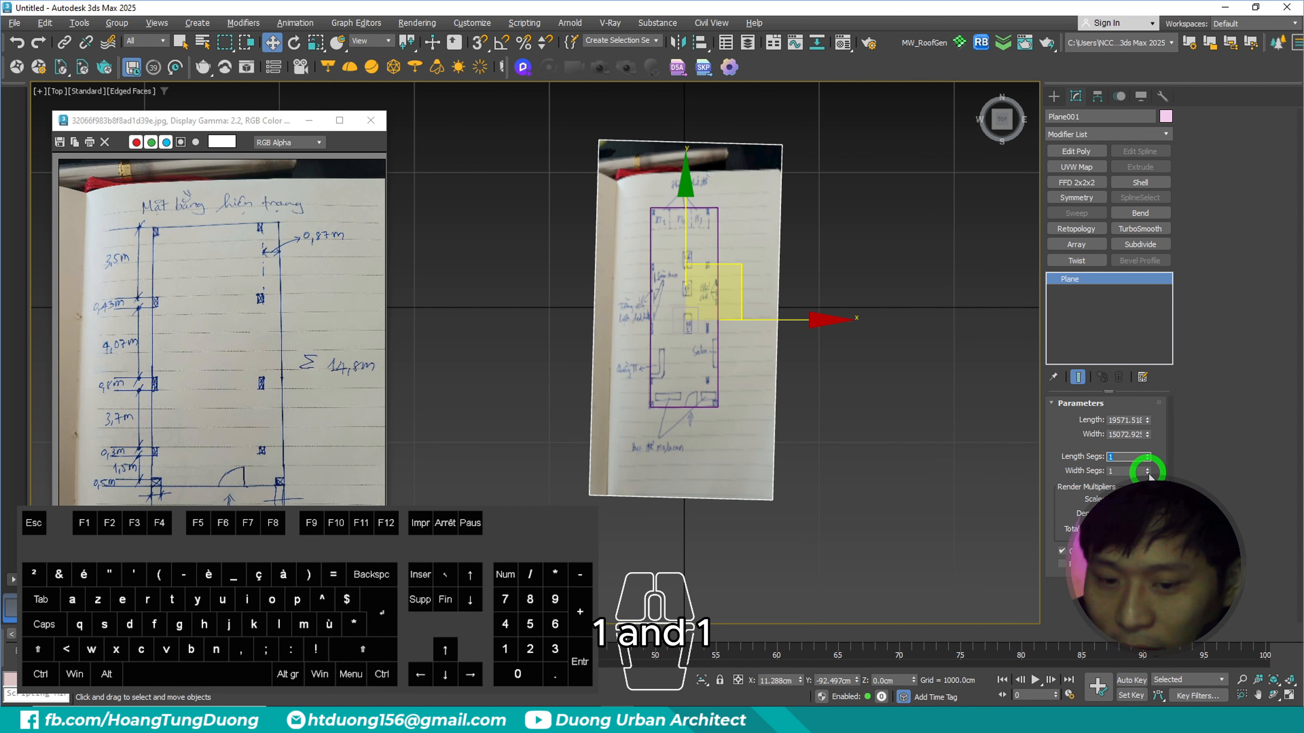
scroll(790, 318, "up", 3)
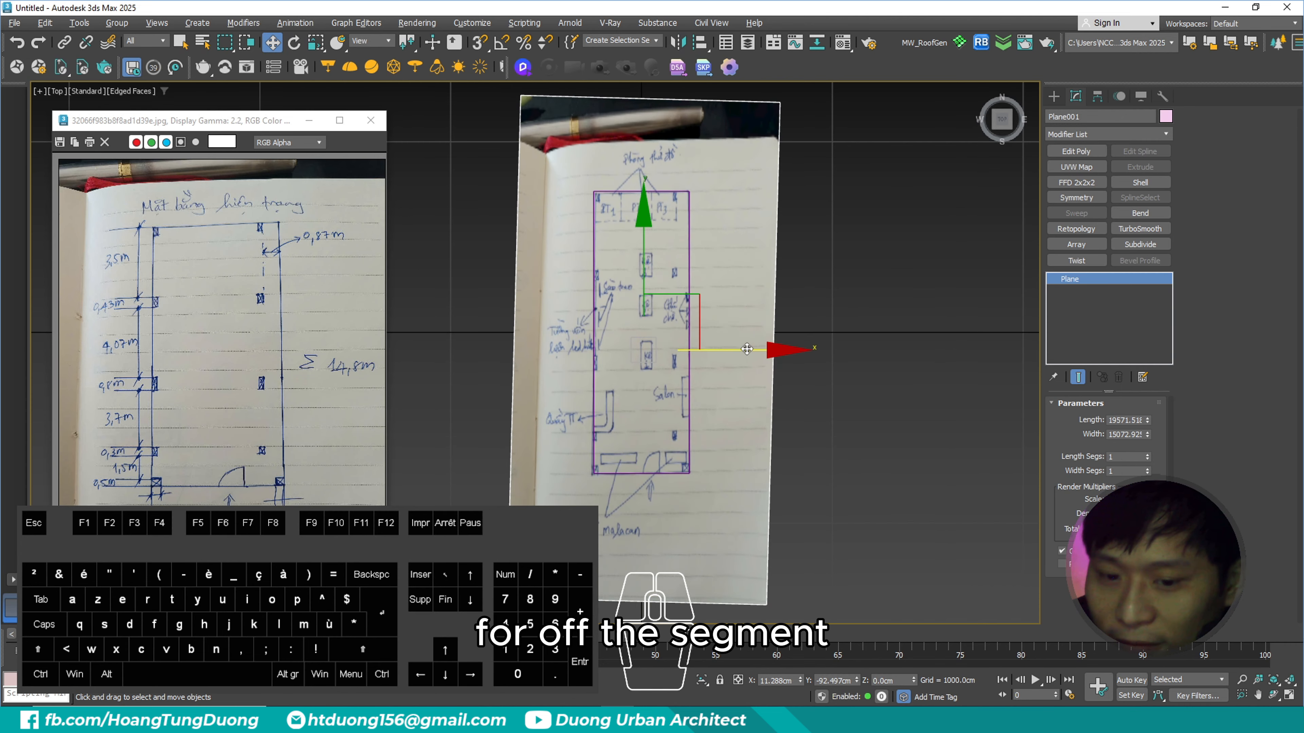
- Convert the sketch plane to an Editable Poly
middle_click_drag(795, 365, 848, 372)
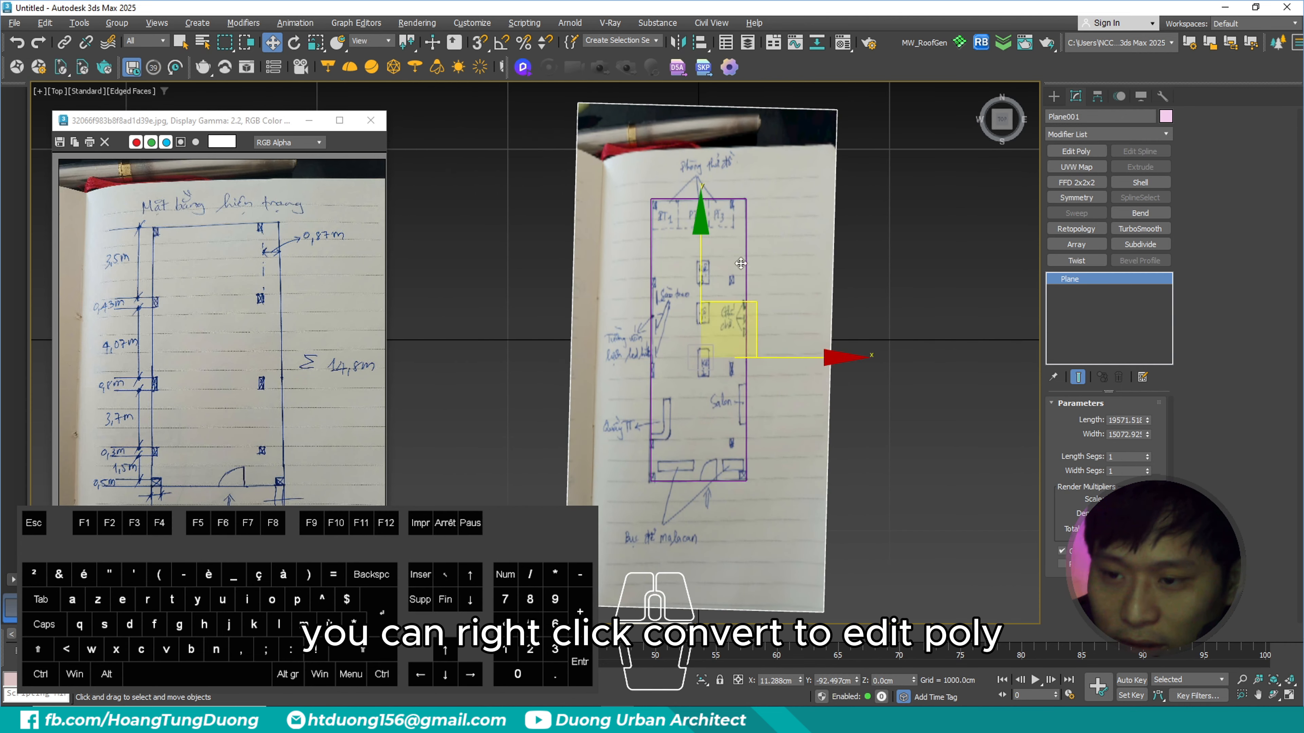
right_click(702, 278)
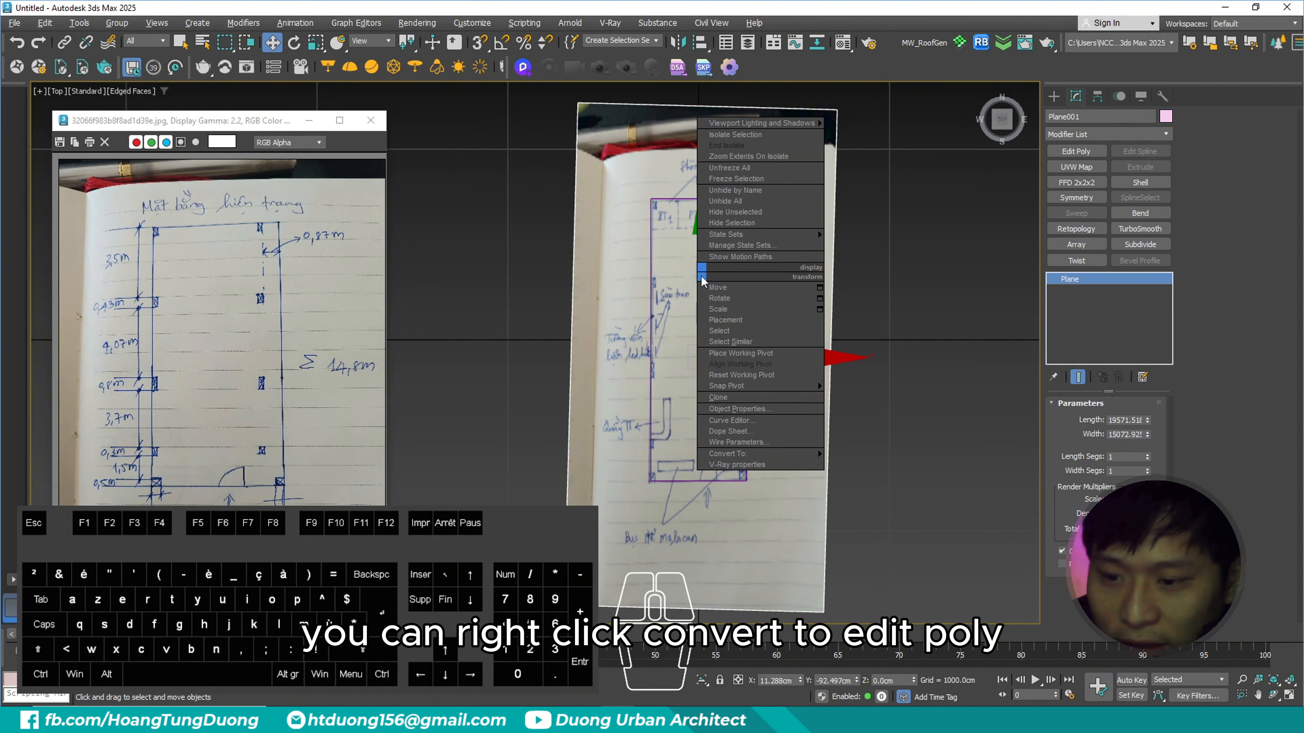
mouse_move(737, 454)
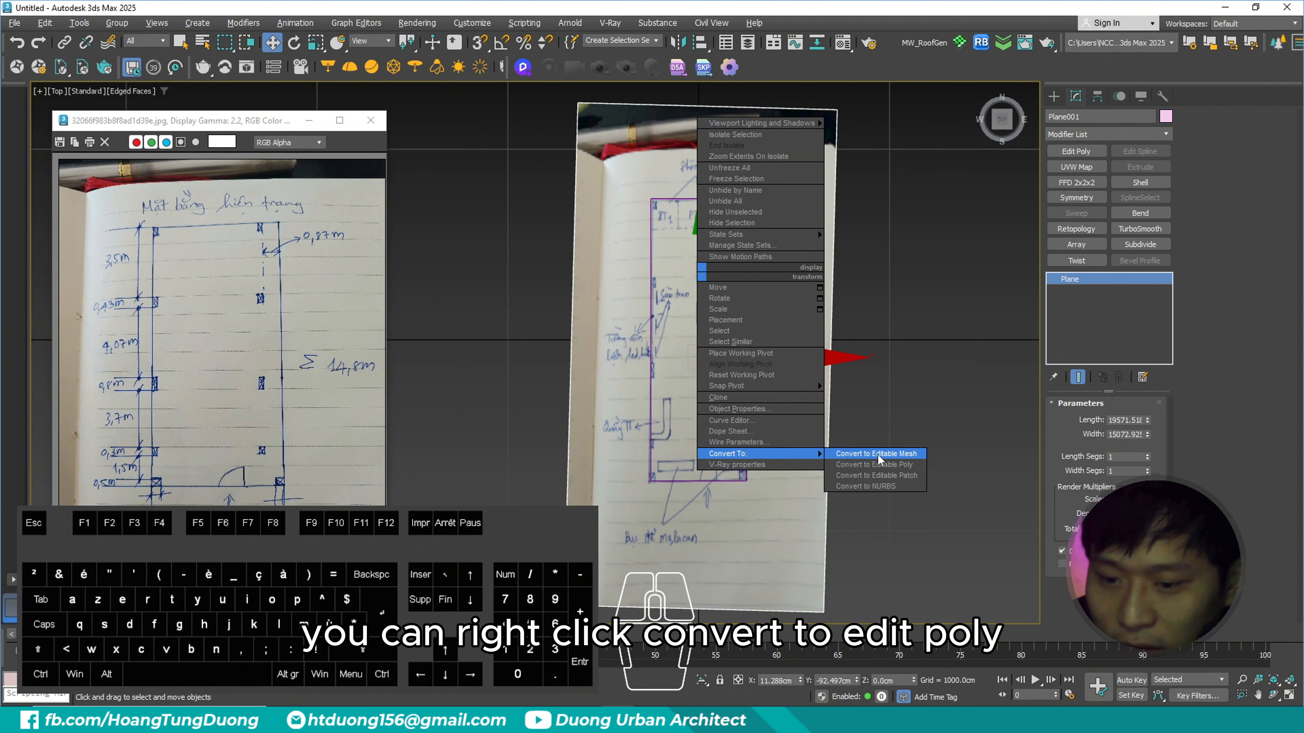
left_click(887, 465)
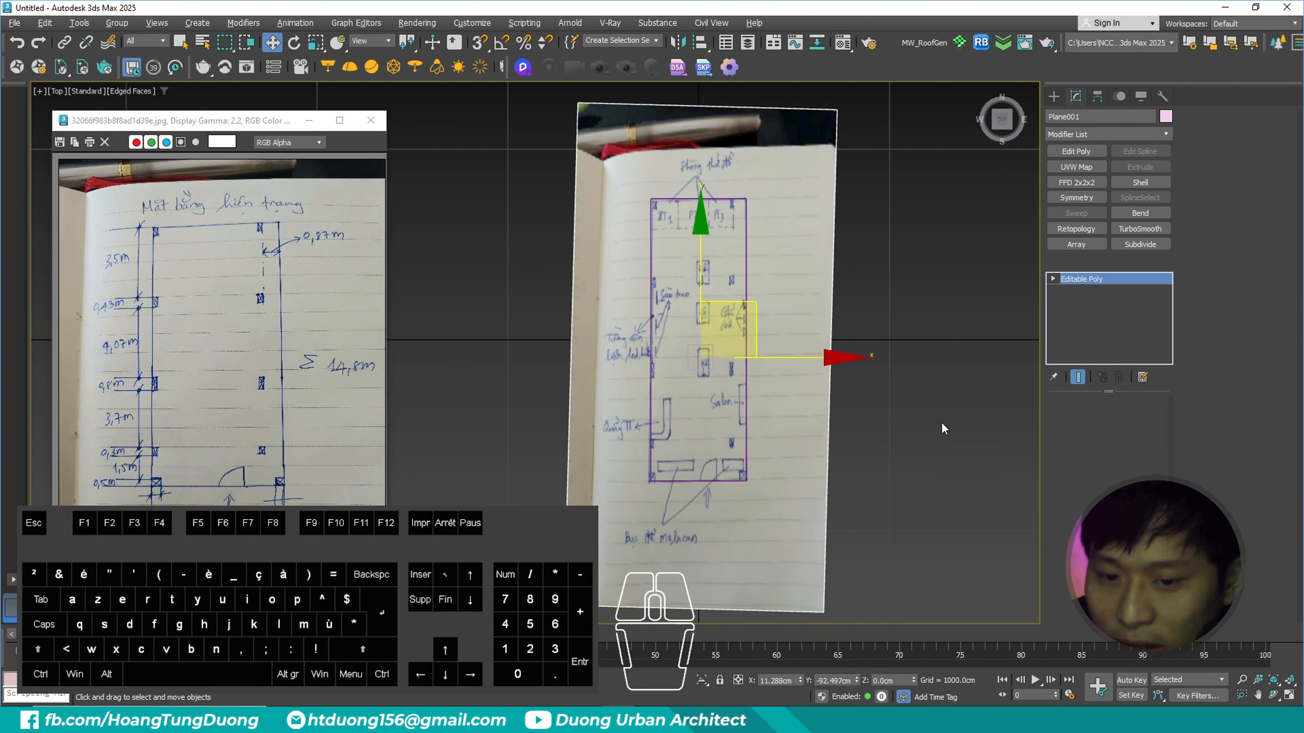
- Enter vertex editing on the sketch plane and adjust its upper-left corner vertex to correct the image distortion
key("1")
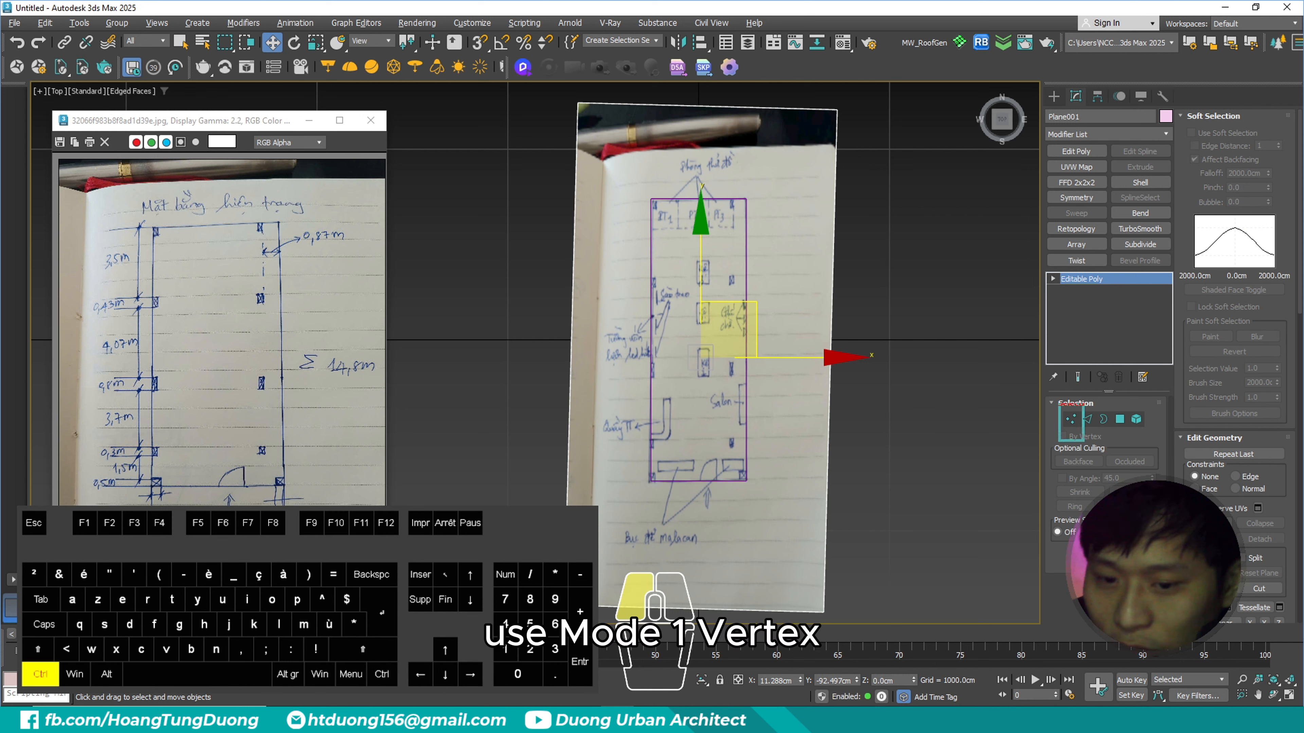
left_click(1074, 421)
left_click_drag(622, 89, 545, 128)
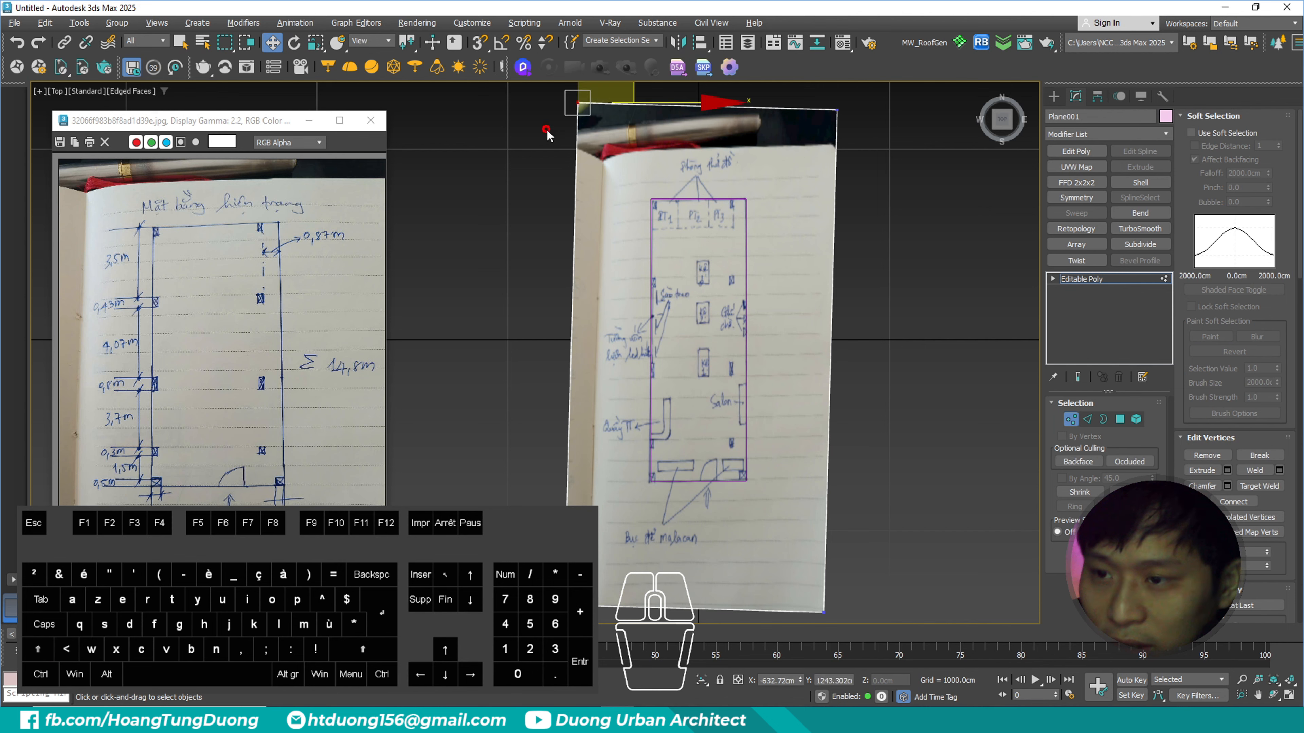
middle_click_drag(685, 189, 683, 254)
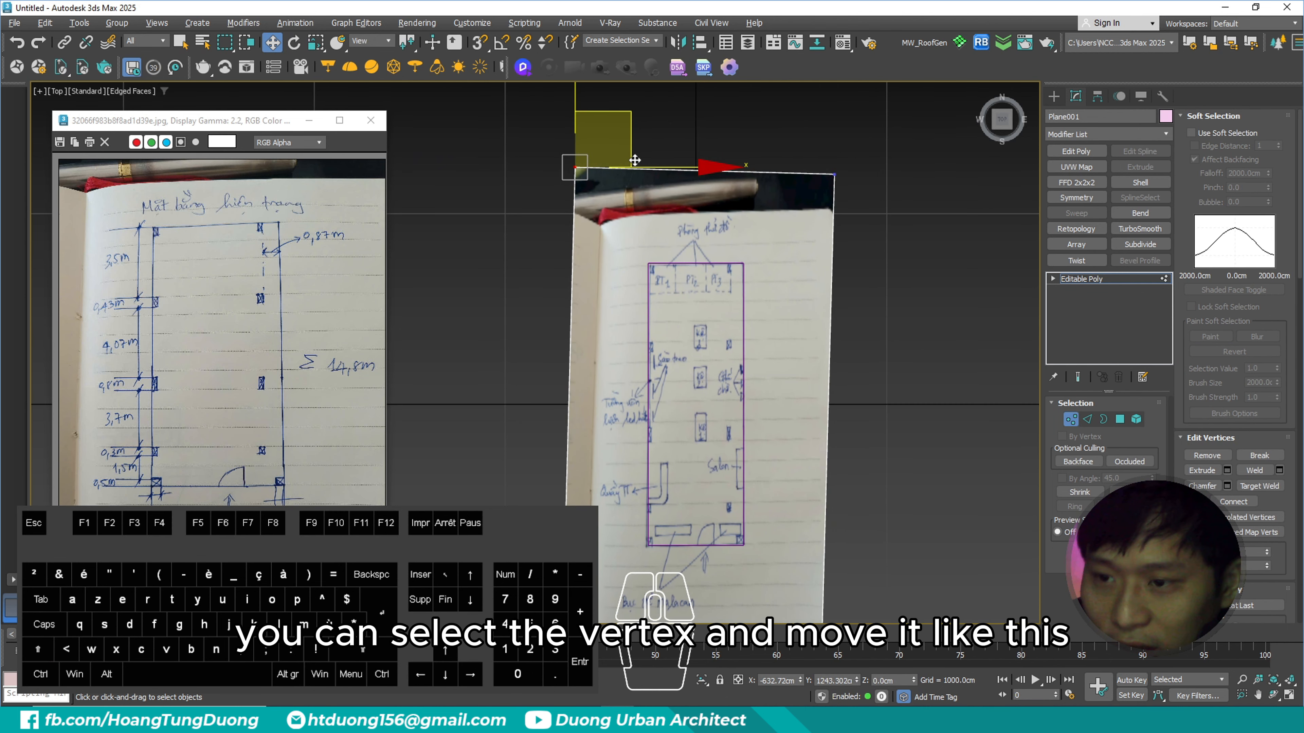
scroll(635, 161, "up", 2)
left_click_drag(604, 142, 603, 140)
- Adjust the sketch plane's upper-right and upper-left corner vertices to straighten the drawn outline against the rectangle
middle_click_drag(719, 206, 623, 193)
left_click_drag(852, 141, 800, 190)
left_click_drag(871, 123, 874, 125)
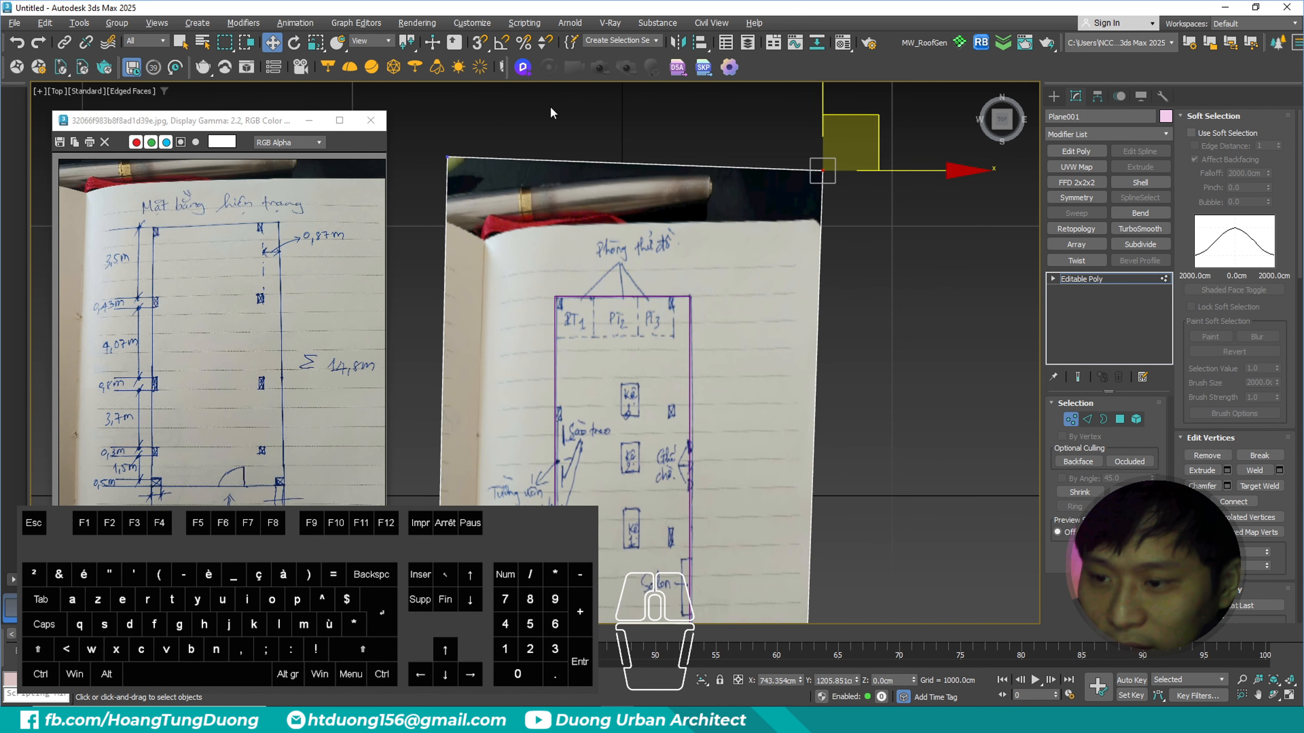
left_click_drag(492, 124, 429, 174)
left_click_drag(500, 127, 497, 125)
- Fine-tune the sketch plane's lower-left corner vertex so the drawn outline matches the rectangle, and finish vertex editing
scroll(747, 156, "down", 6)
scroll(744, 325, "up", 6)
mouse_move(841, 544)
left_mouse_down()
mouse_move(783, 596)
mouse_move(849, 553)
left_mouse_up()
left_click_drag(472, 534, 416, 590)
left_click_drag(470, 539, 473, 535)
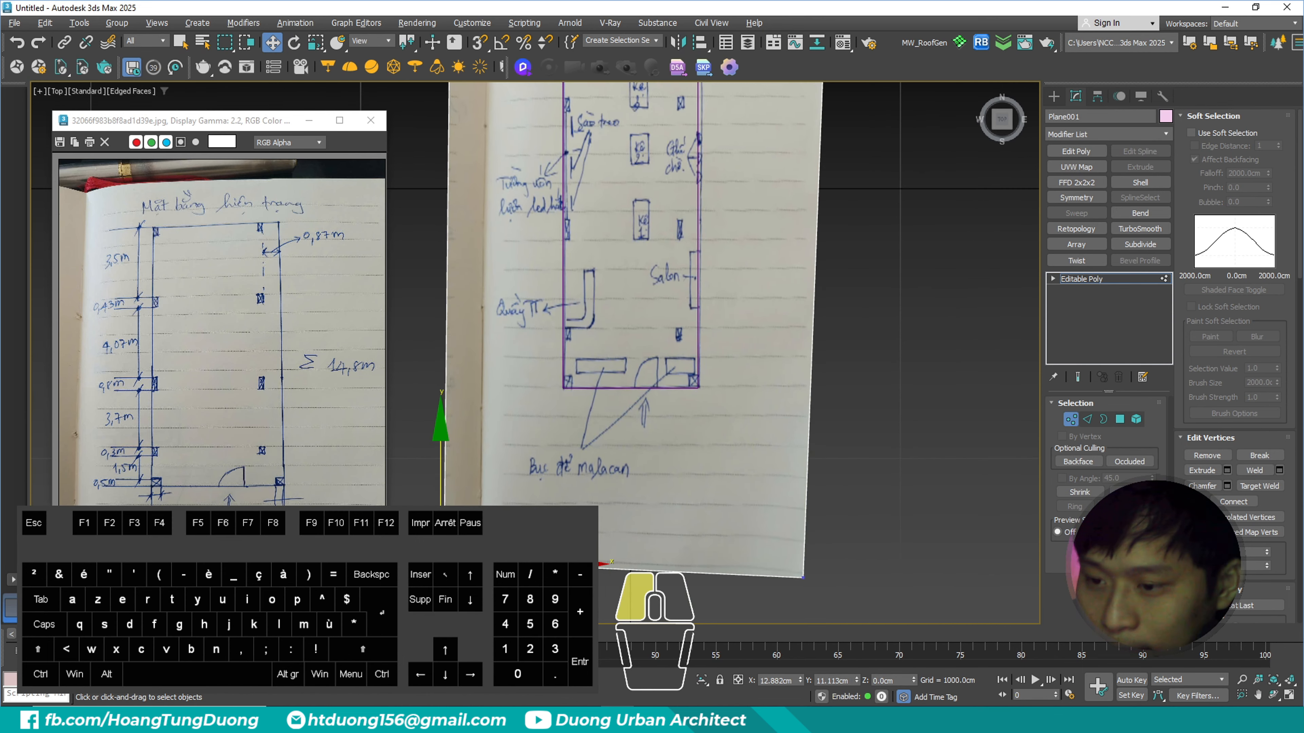
scroll(697, 201, "down", 2)
middle_click_drag(697, 200, 692, 413)
scroll(692, 413, "up", 2)
middle_click_drag(697, 339, 701, 286)
scroll(701, 286, "up", 2)
scroll(701, 286, "down", 3)
left_click(1071, 420)
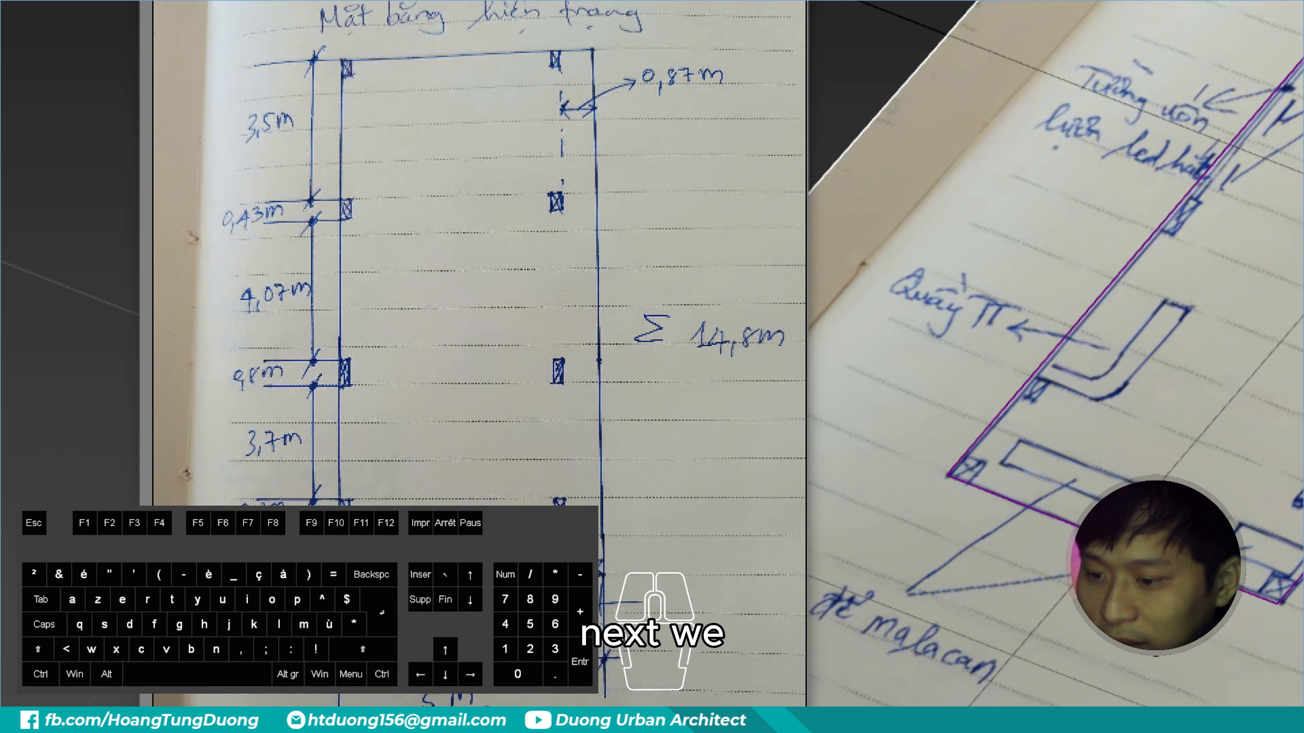
- With snapping enabled, draw a rectangle spline about 291 by 198 cm starting at the floor outline's lower-left corner
left_click(229, 359)
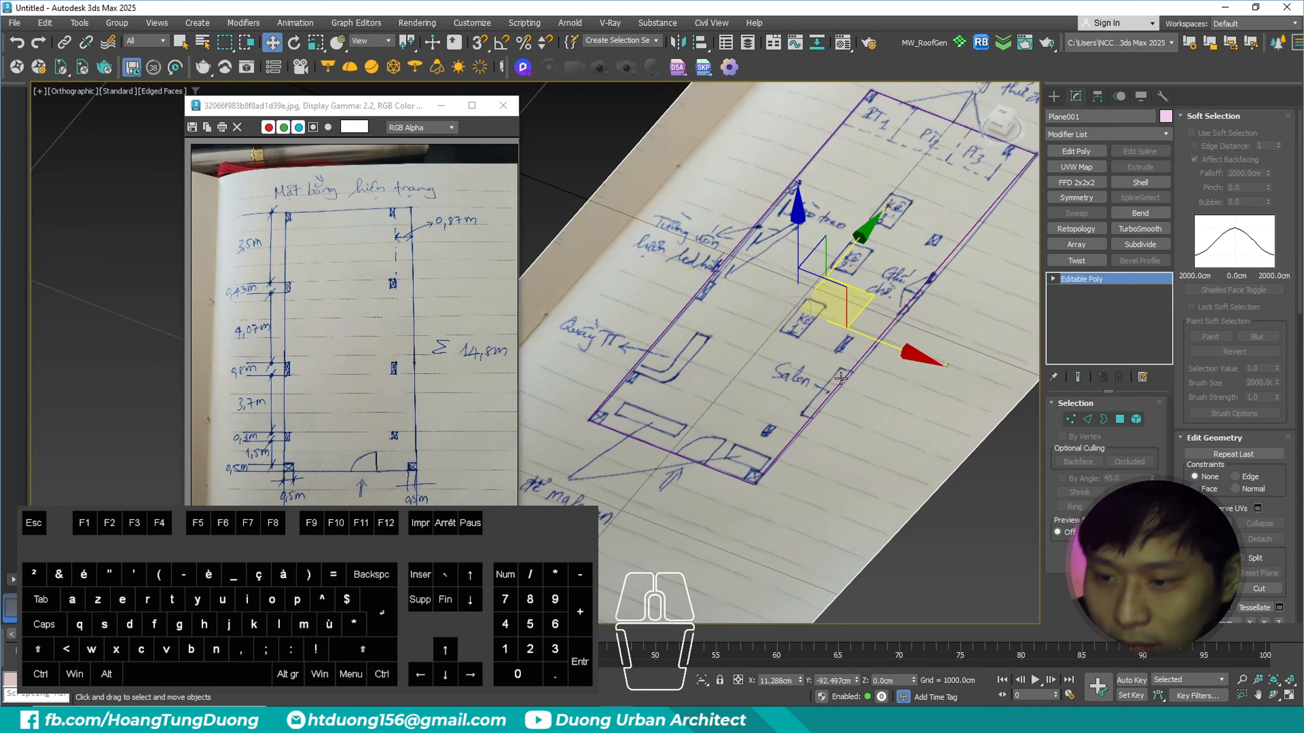
scroll(898, 310, "down", 2)
left_click(1054, 97)
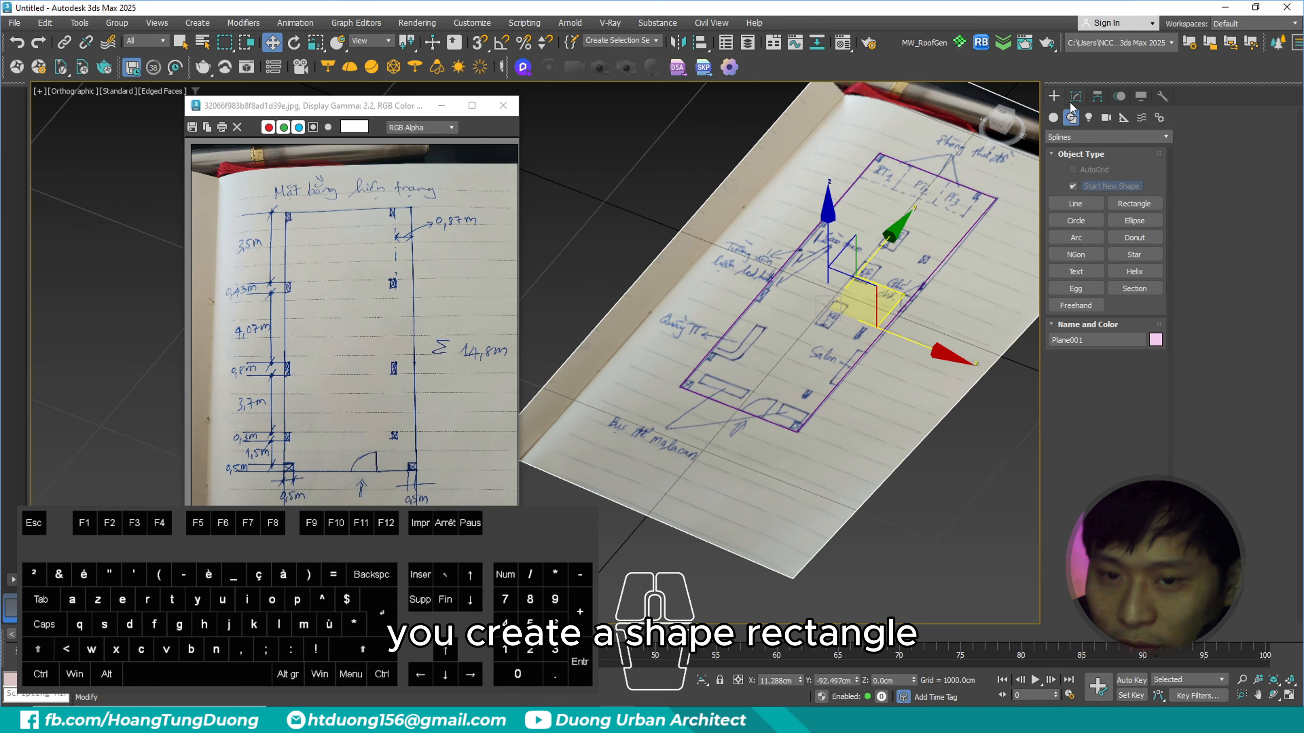
left_click(1072, 120)
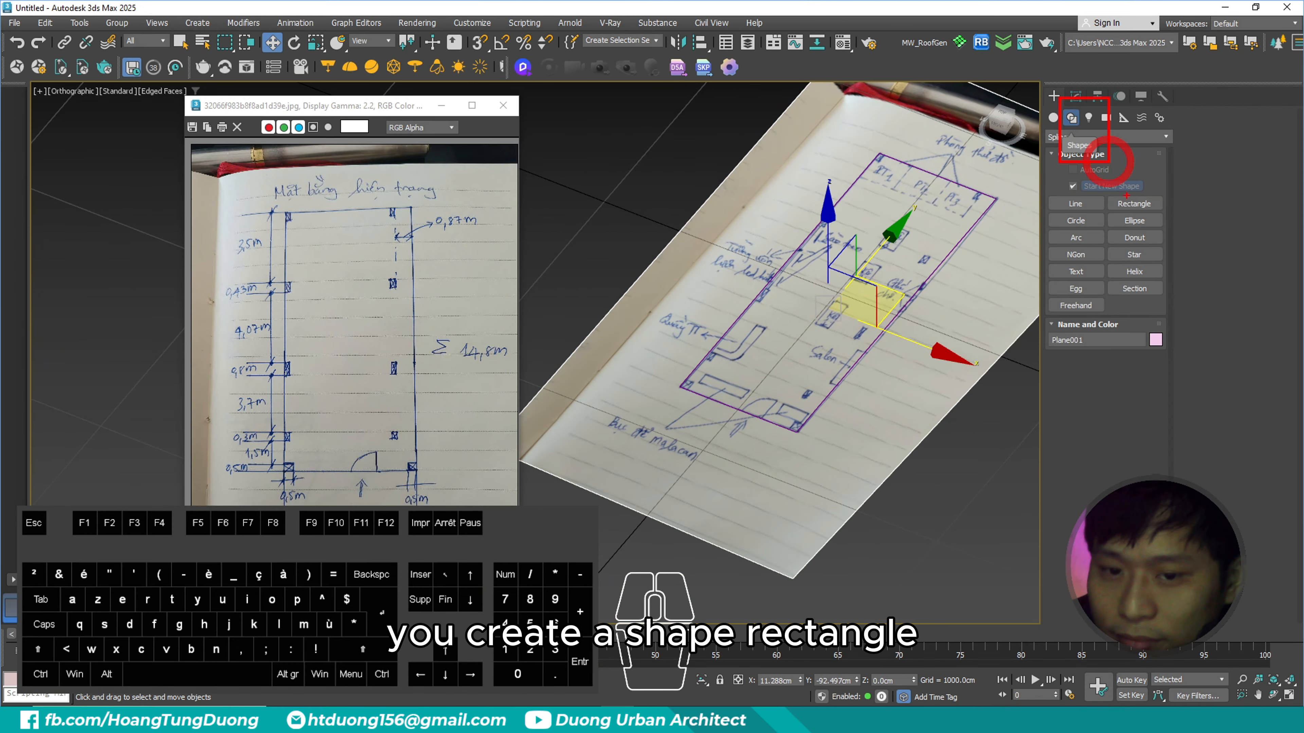
left_click(1134, 203)
scroll(671, 300, "up", 4)
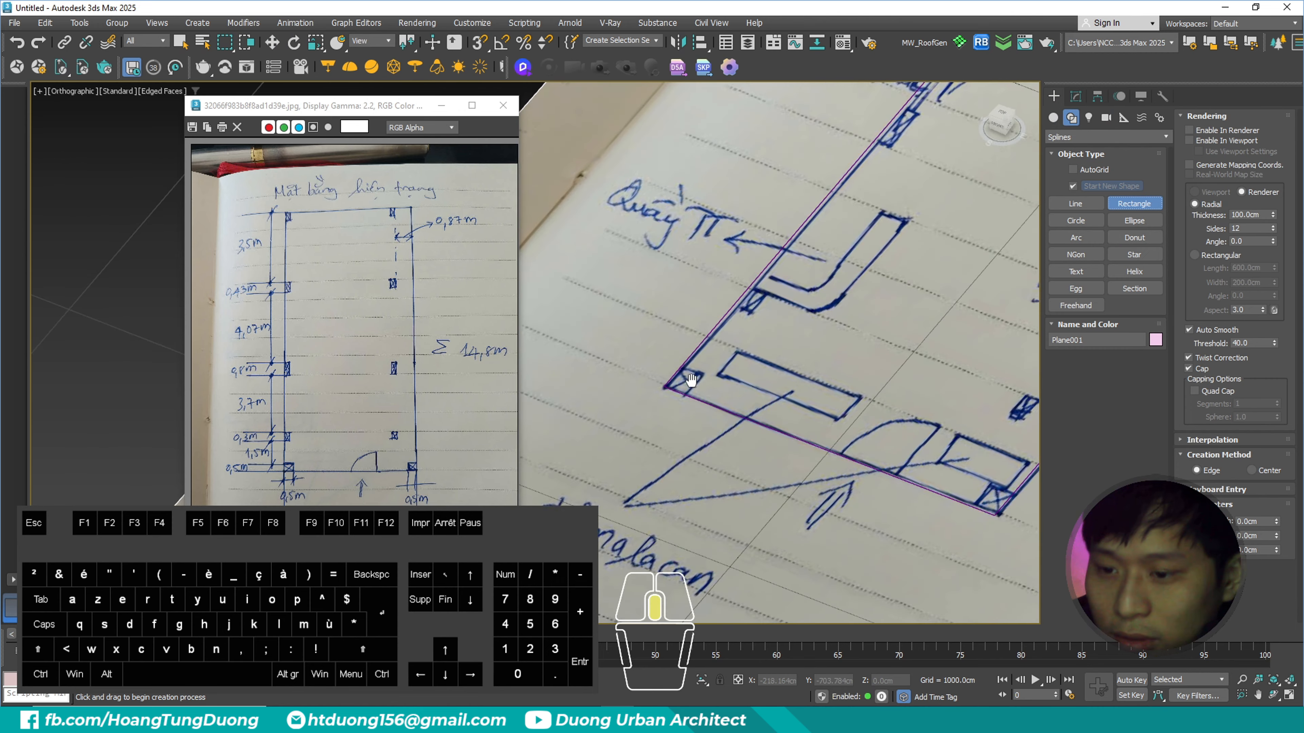
key("s")
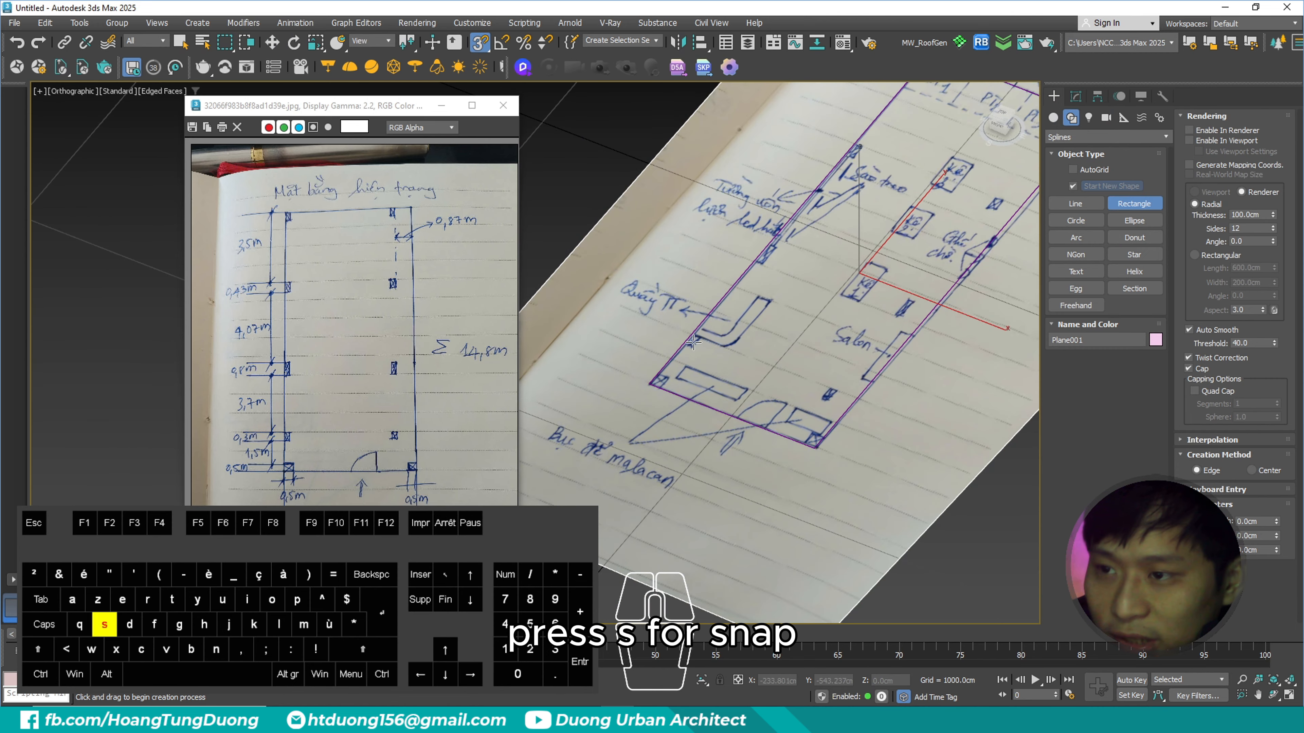
scroll(694, 366, "up", 2)
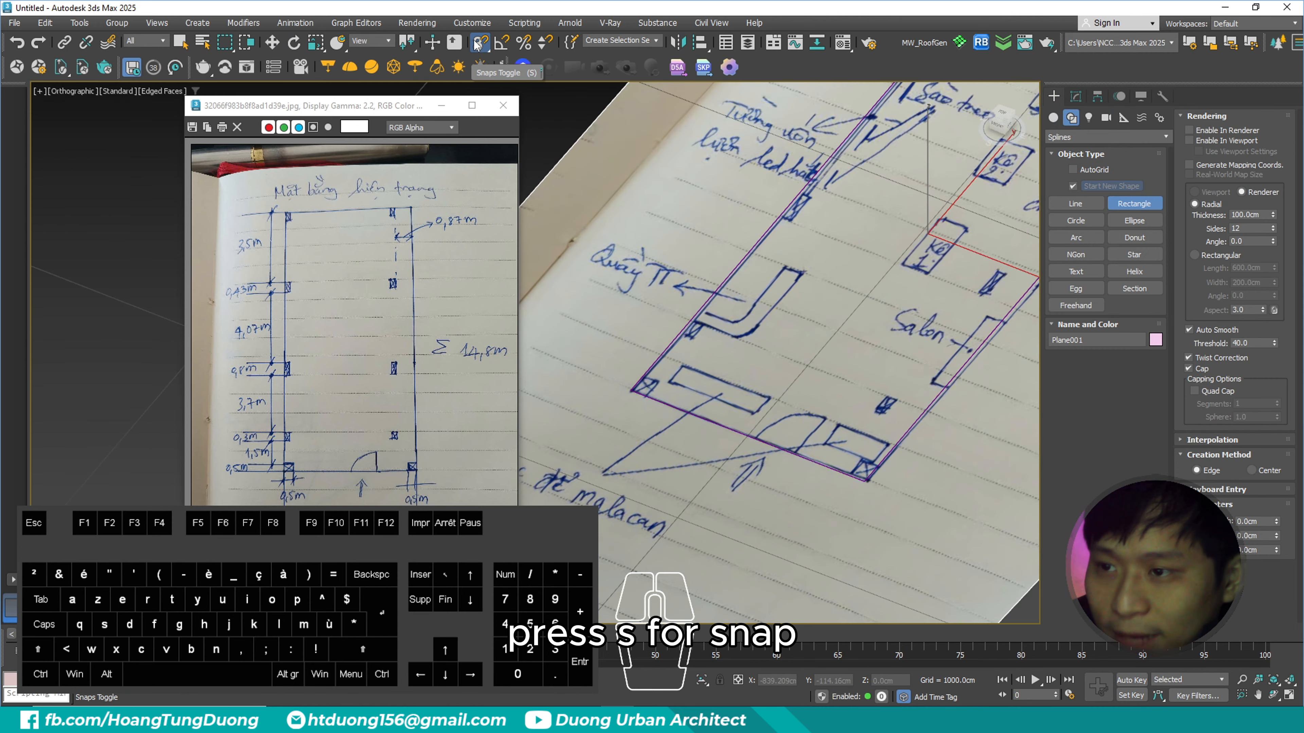
scroll(665, 389, "up", 2)
scroll(672, 392, "down", 2)
middle_click_drag(675, 394, 626, 443)
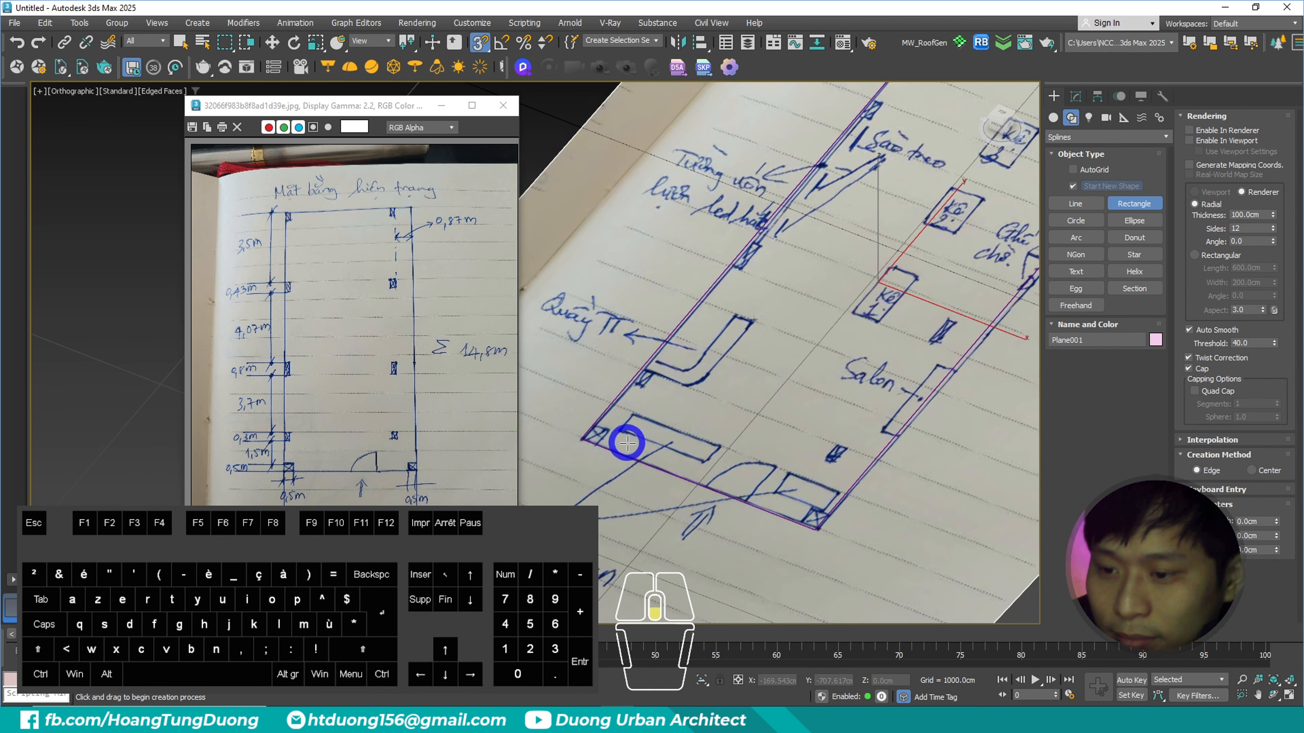
scroll(582, 435, "down", 4)
left_click_drag(583, 435, 665, 407)
scroll(666, 407, "up", 4)
middle_click_drag(668, 436, 675, 380)
mouse_move(566, 164)
left_mouse_down("ctrl")
mouse_move(888, 495)
mouse_move(939, 503)
left_mouse_up("ctrl")
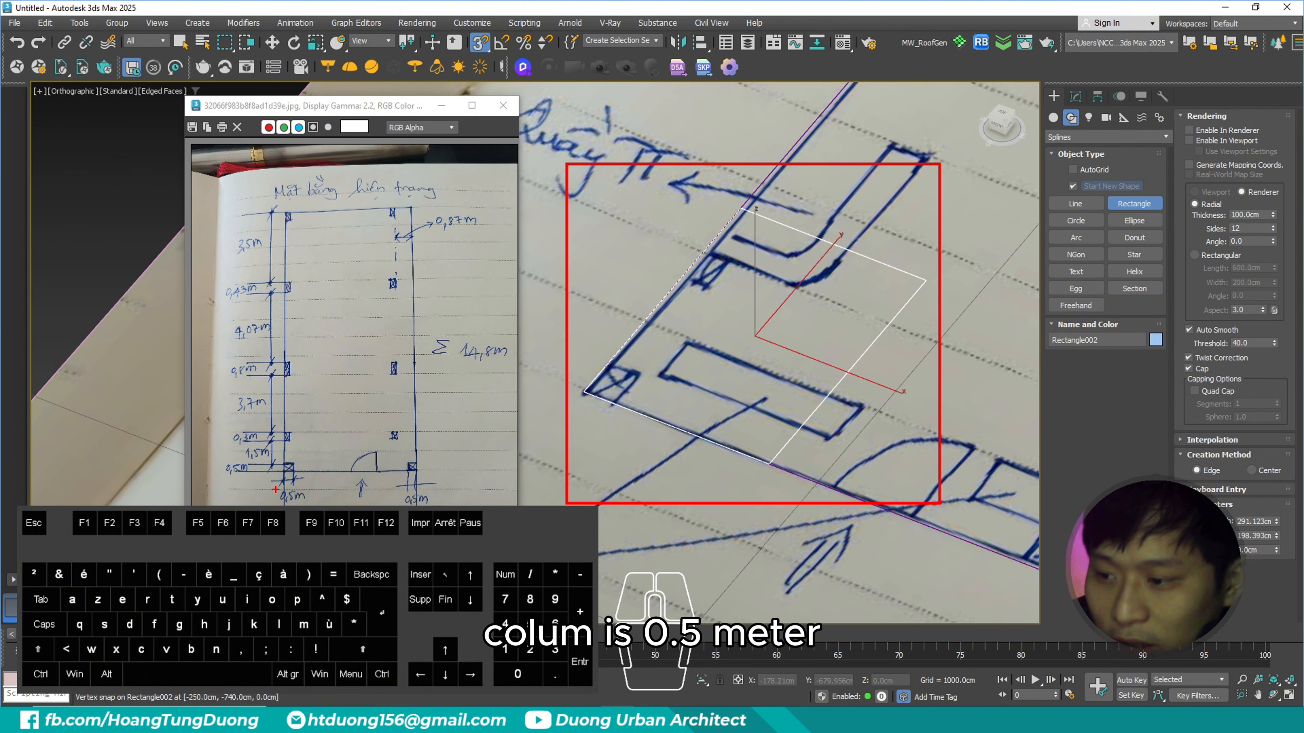
- Set the new column rectangle's length and width to 50 cm
left_click_drag(264, 478, 354, 506, "ctrl")
key("Escape")
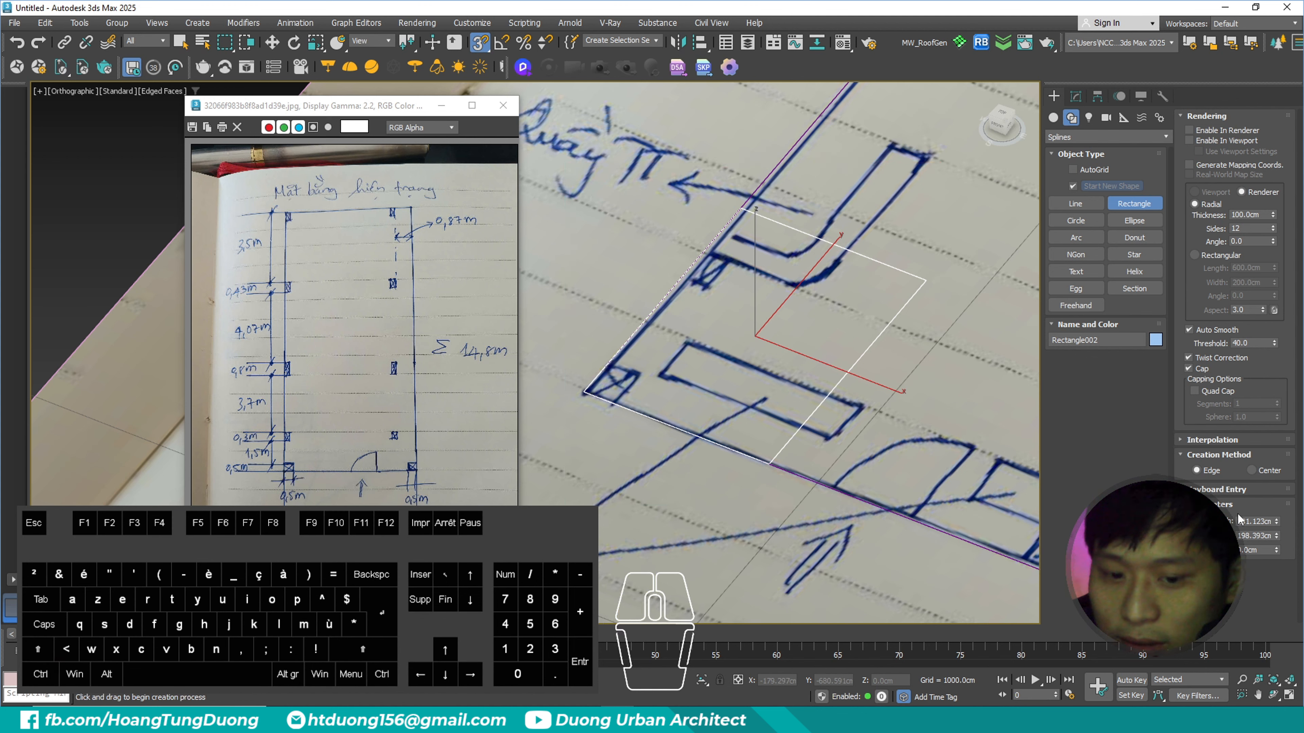
double_click(1251, 521)
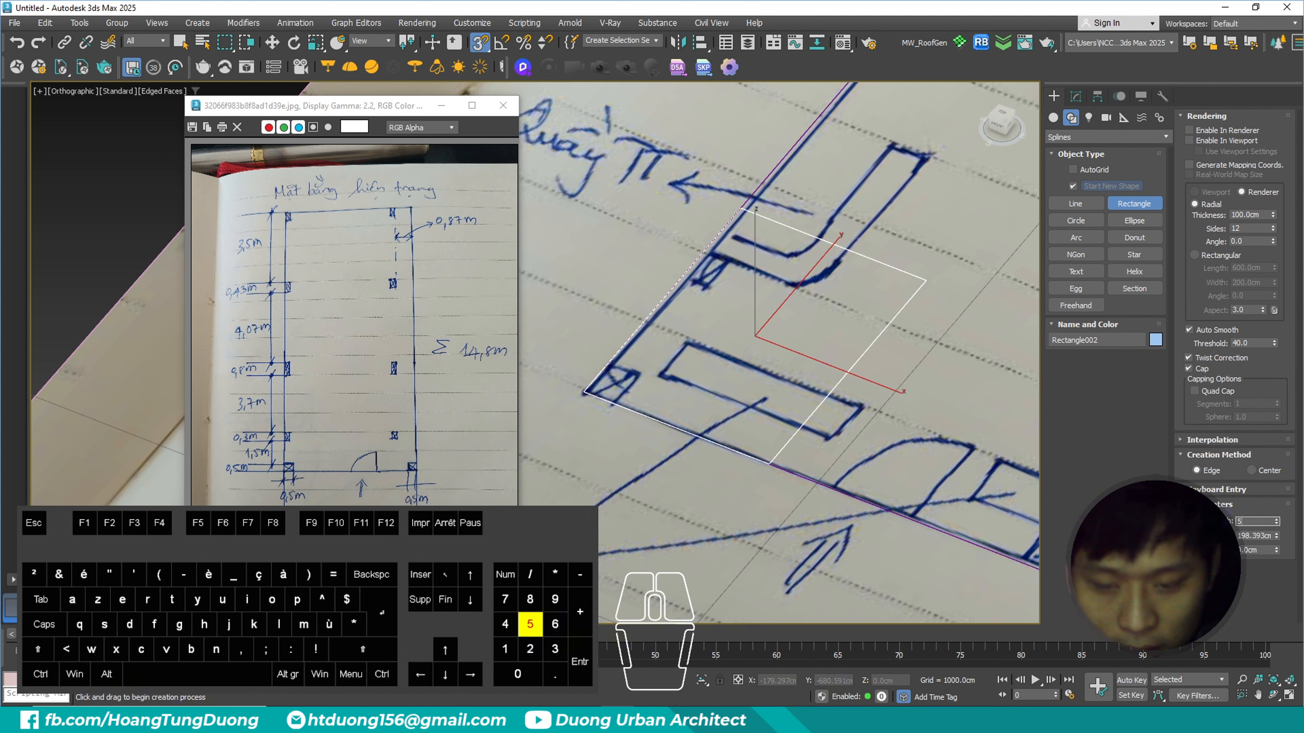
type("0")
key("Tab")
type("50")
key("Tab")
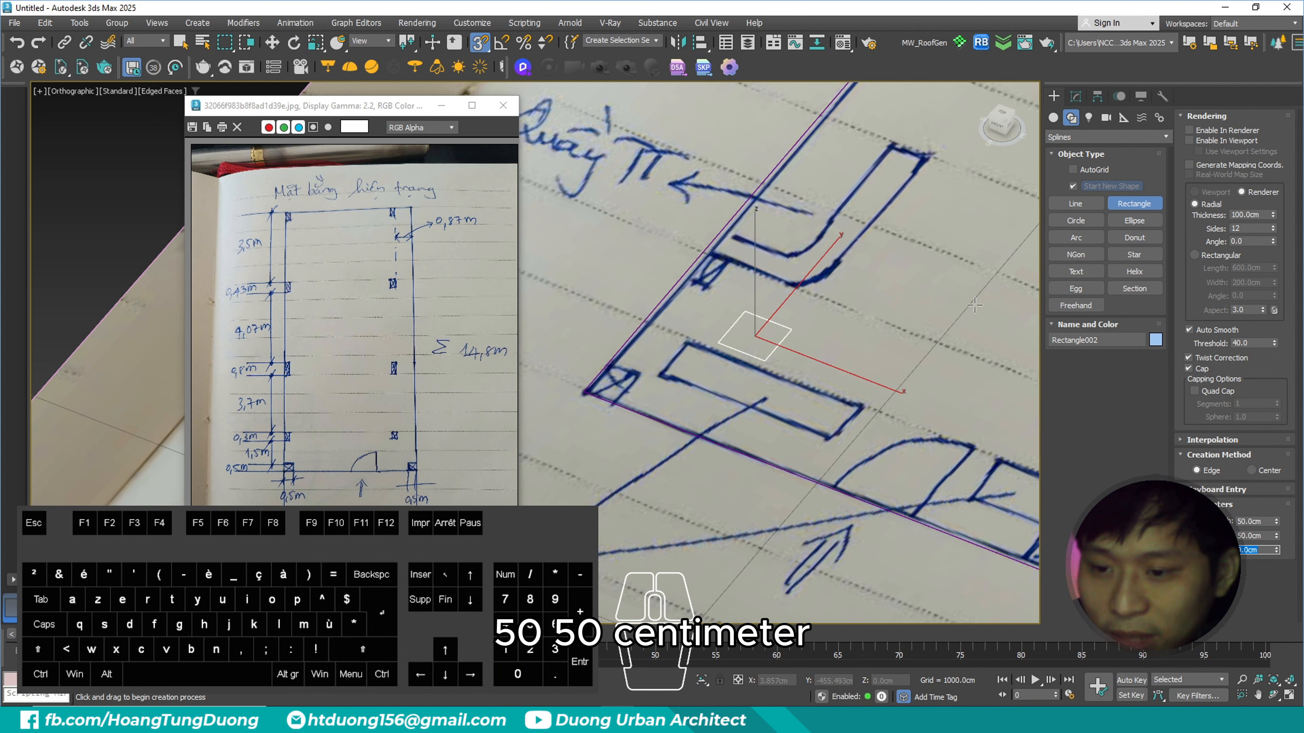
- Move the 50 cm column rectangle so its corner snaps onto the floor outline's lower-left corner
right_click(798, 356)
scroll(785, 359, "up", 3)
middle_click_drag(758, 357, 784, 347)
mouse_move(792, 347)
left_mouse_down()
mouse_move(658, 360)
mouse_move(604, 415)
left_mouse_up()
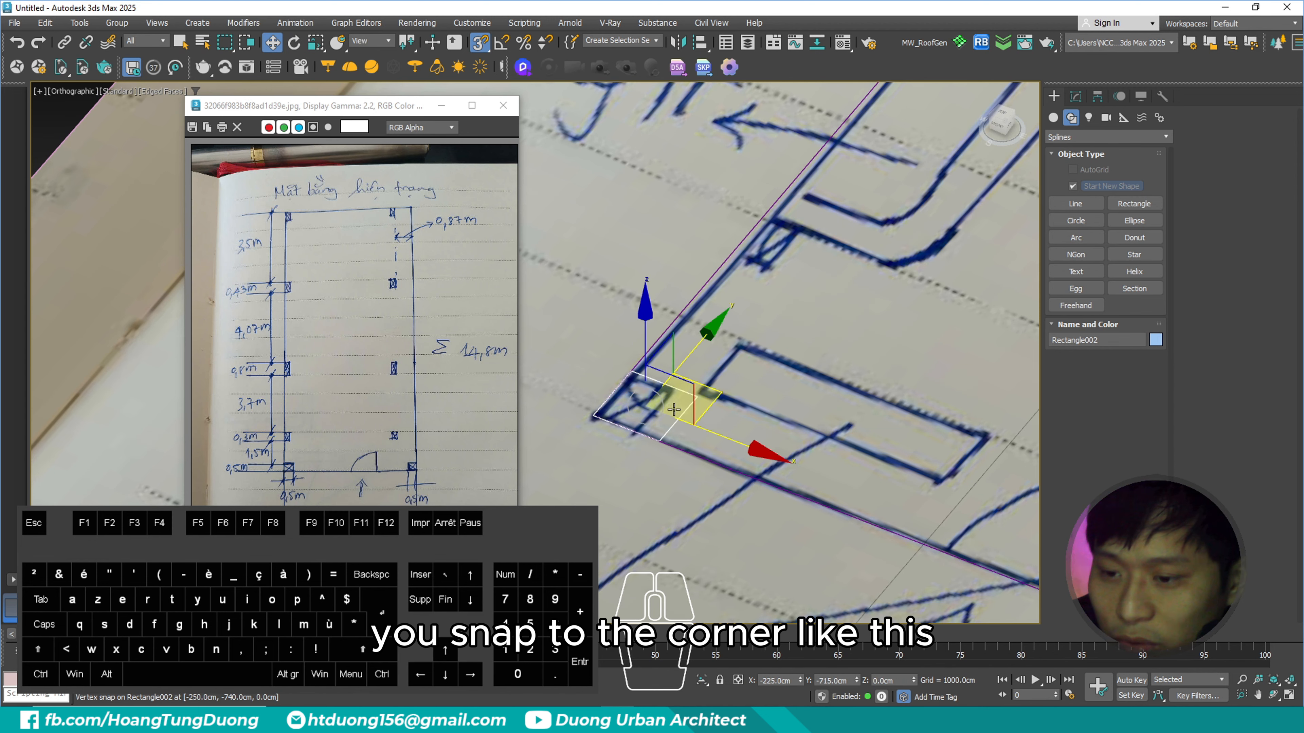
- Clone the column rectangle along X as one instance and snap it into the floor outline's lower-right corner
scroll(674, 411, "down", 5)
scroll(694, 403, "up", 5)
middle_click_drag(672, 429, 708, 427, "alt")
key("shift")
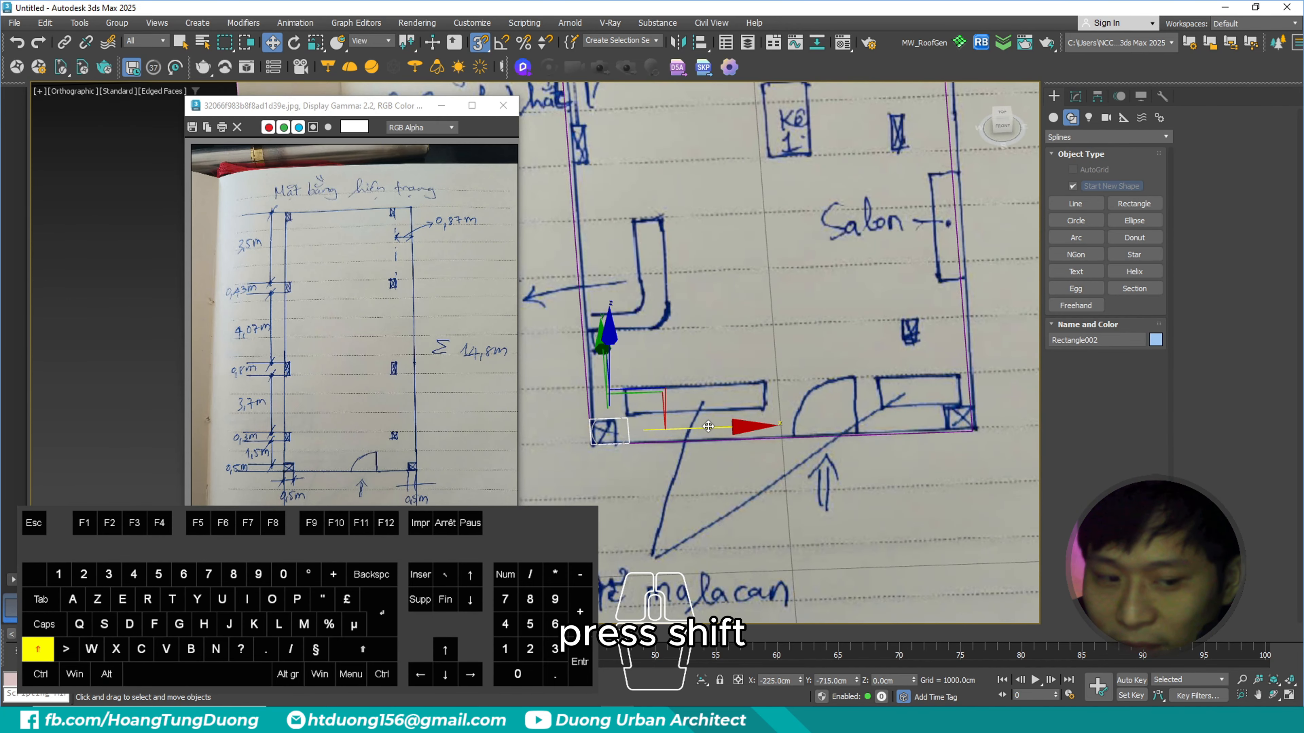
left_click_drag(706, 428, 897, 416, "shift")
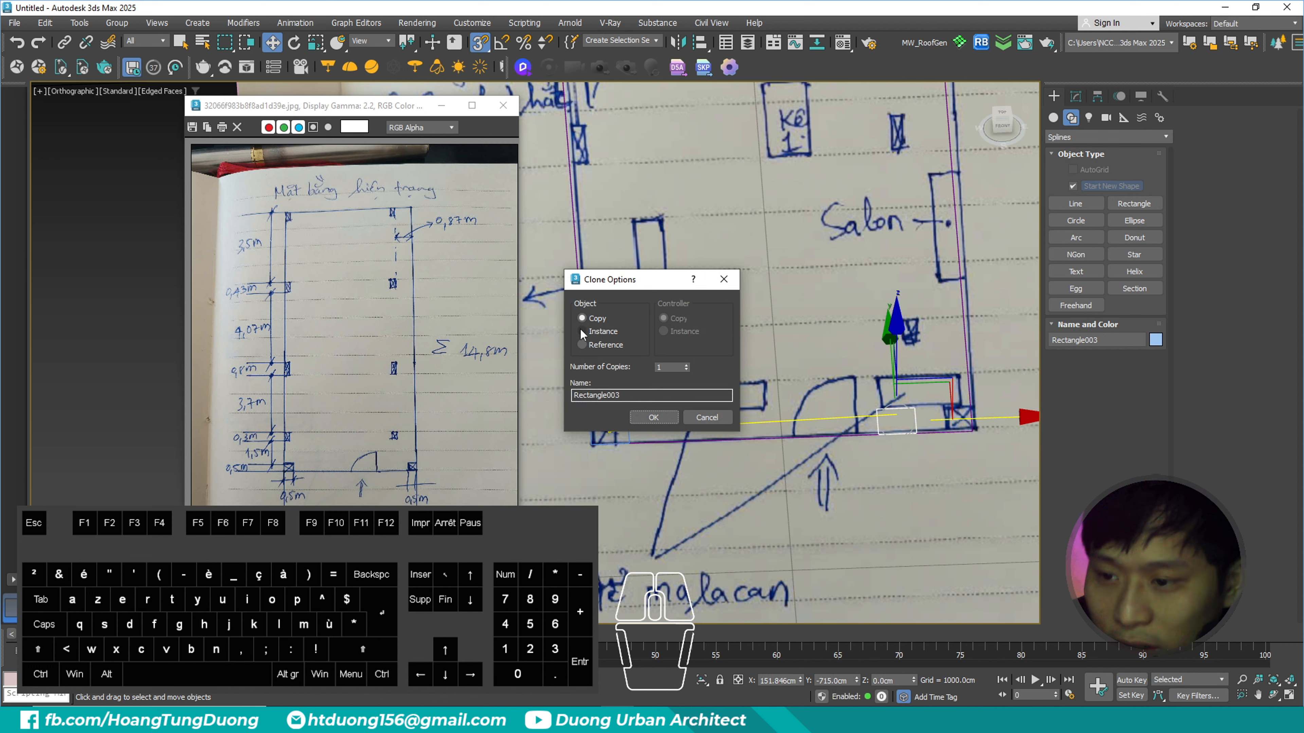
left_click(592, 333)
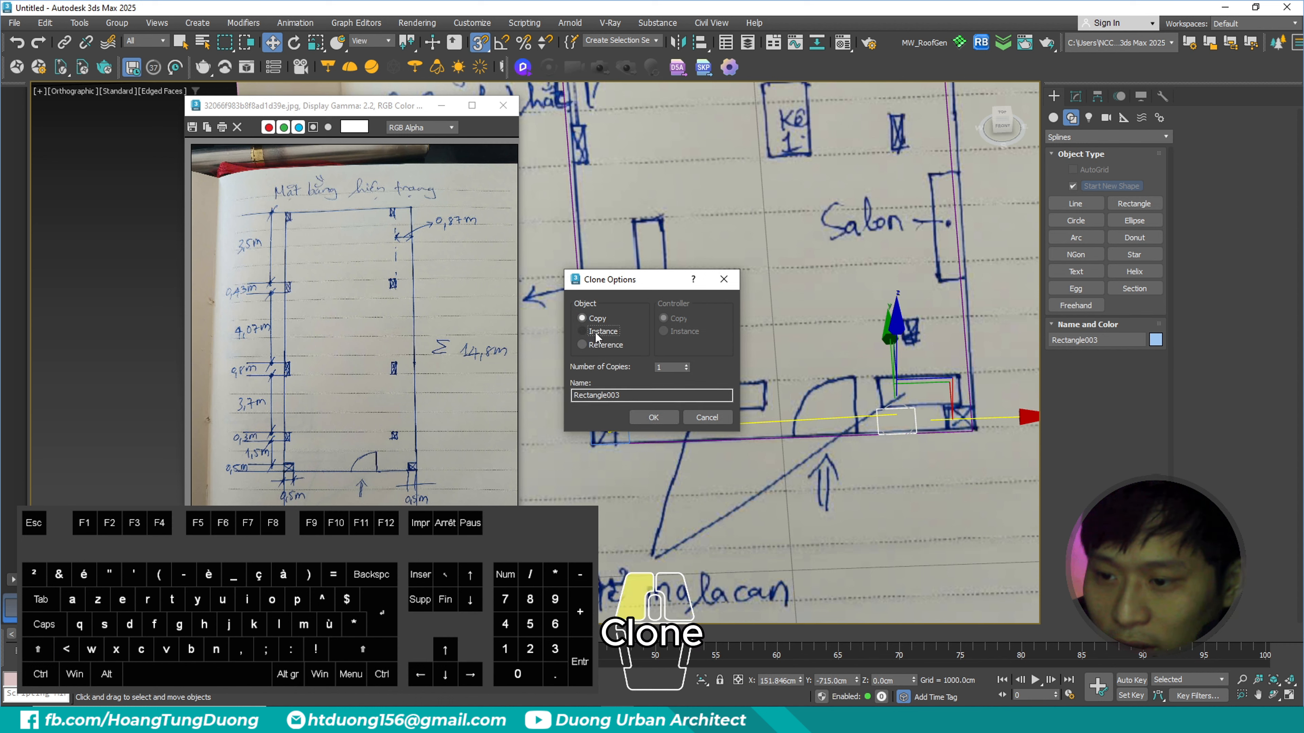
left_click(652, 418)
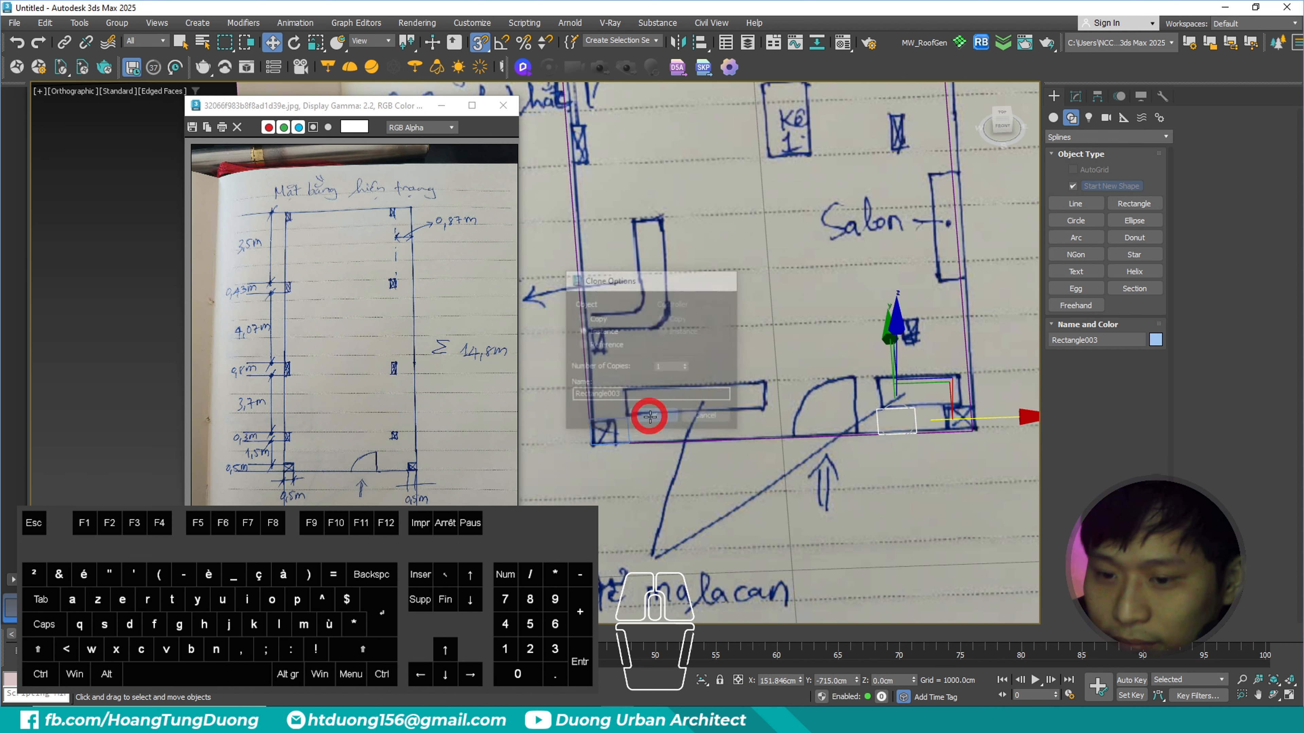
scroll(903, 420, "up", 5)
scroll(906, 418, "down", 5)
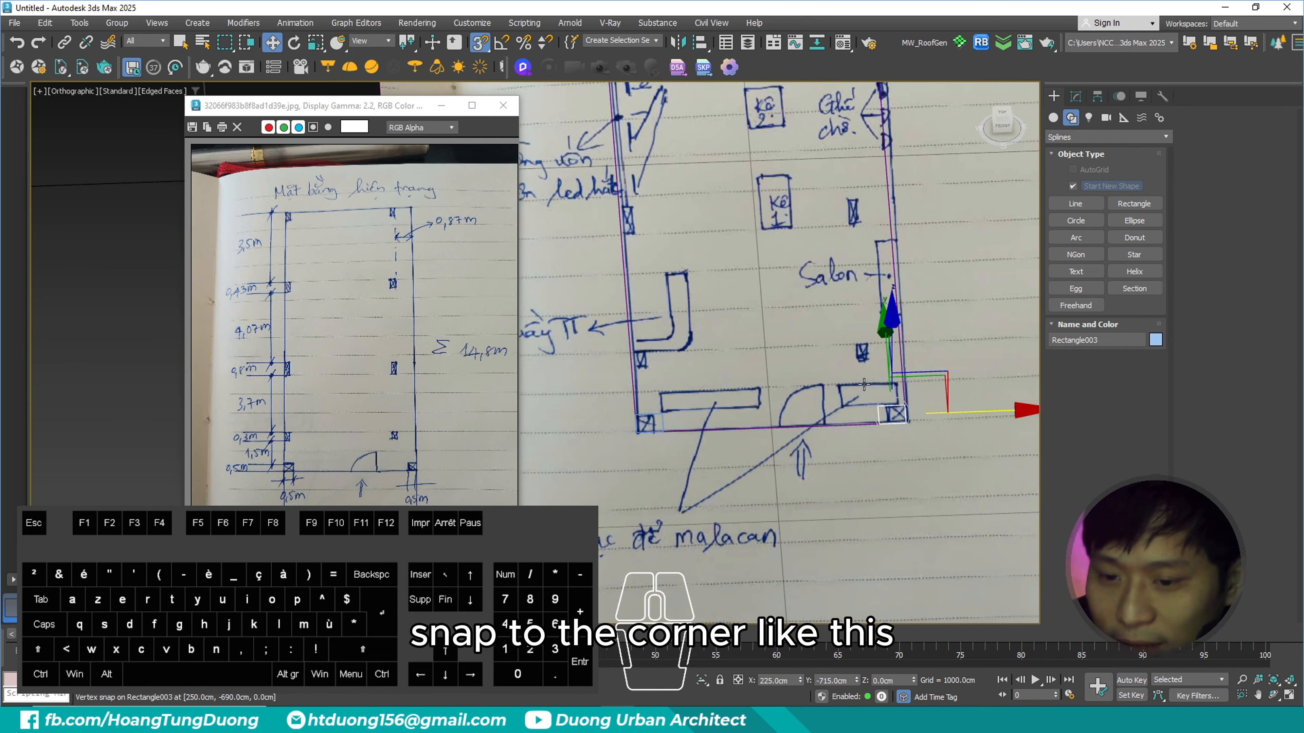
- Select the column rectangle at the floor outline's lower-left corner
middle_click_drag(906, 419, 811, 380, "alt")
scroll(767, 353, "up", 6)
left_click(787, 339)
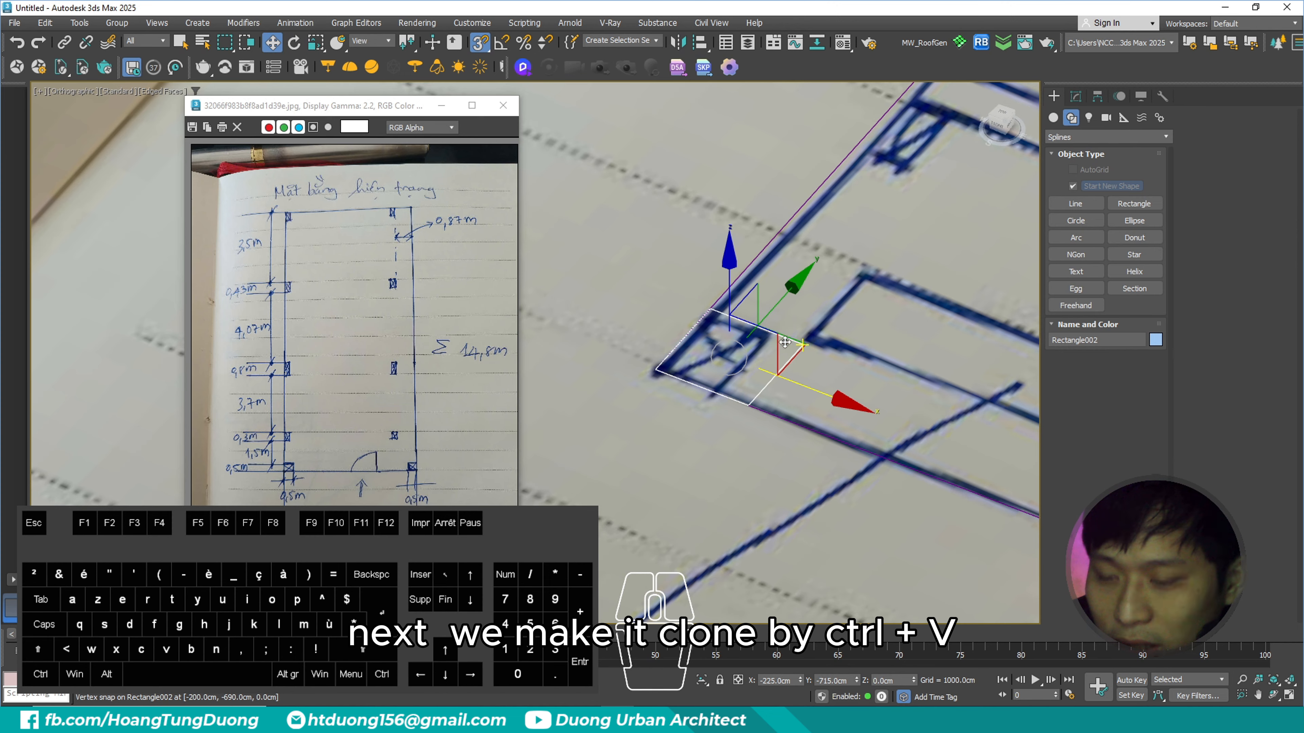
scroll(740, 375, "down", 4)
scroll(761, 361, "up", 4)
middle_click_drag(772, 361, 747, 262, "alt")
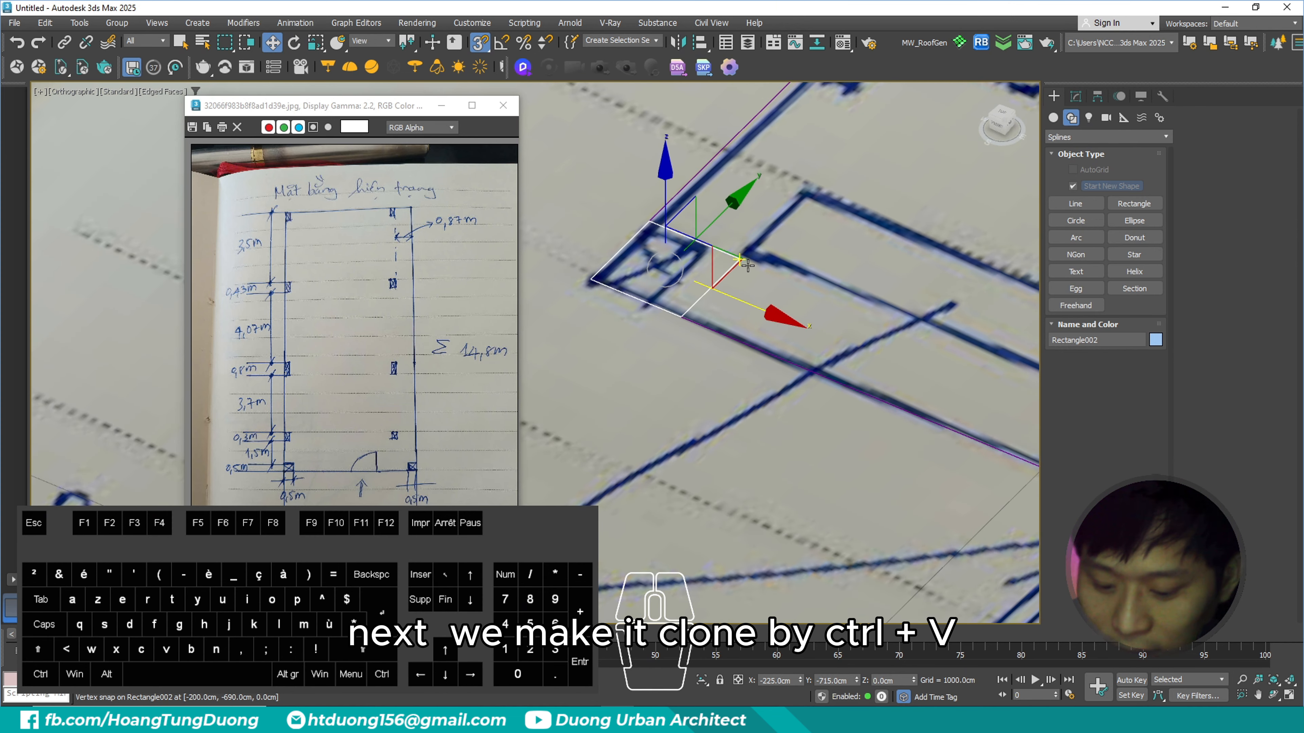
key("ctrl+v")
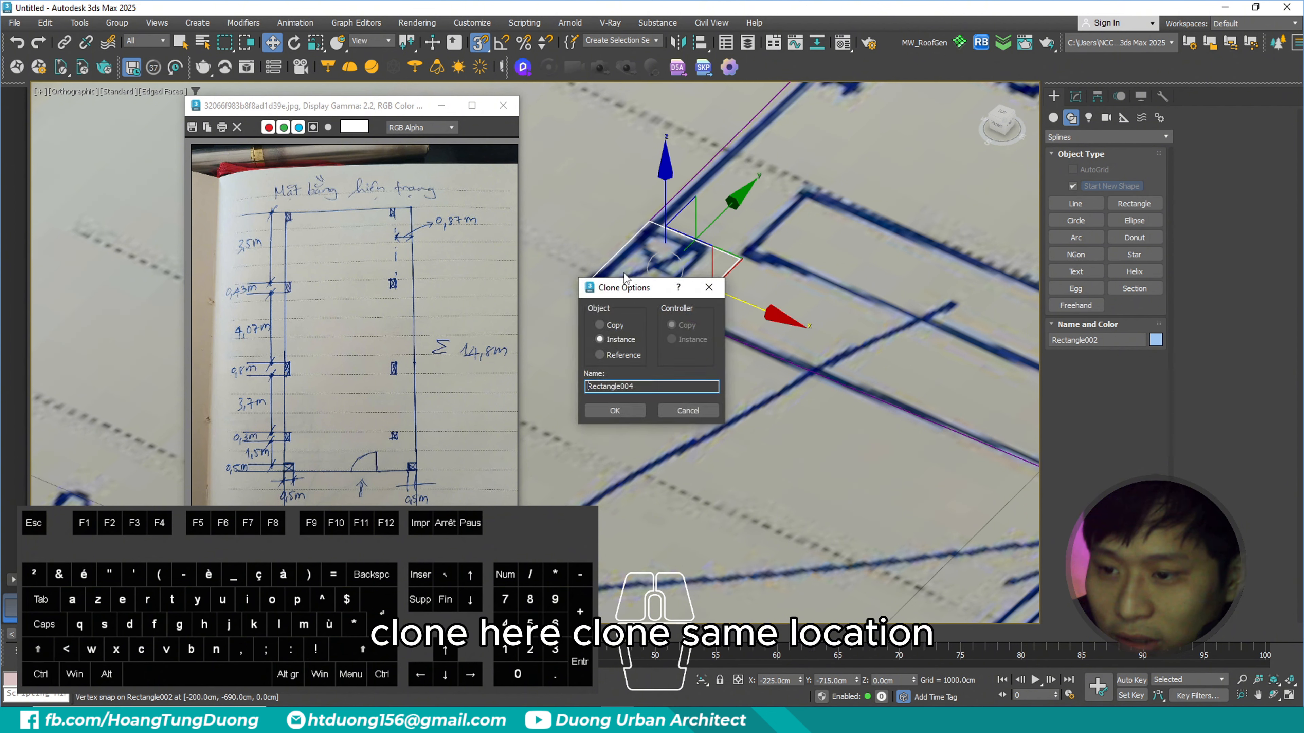
mouse_move(624, 292)
left_mouse_down()
mouse_move(795, 237)
mouse_move(807, 218)
left_mouse_up()
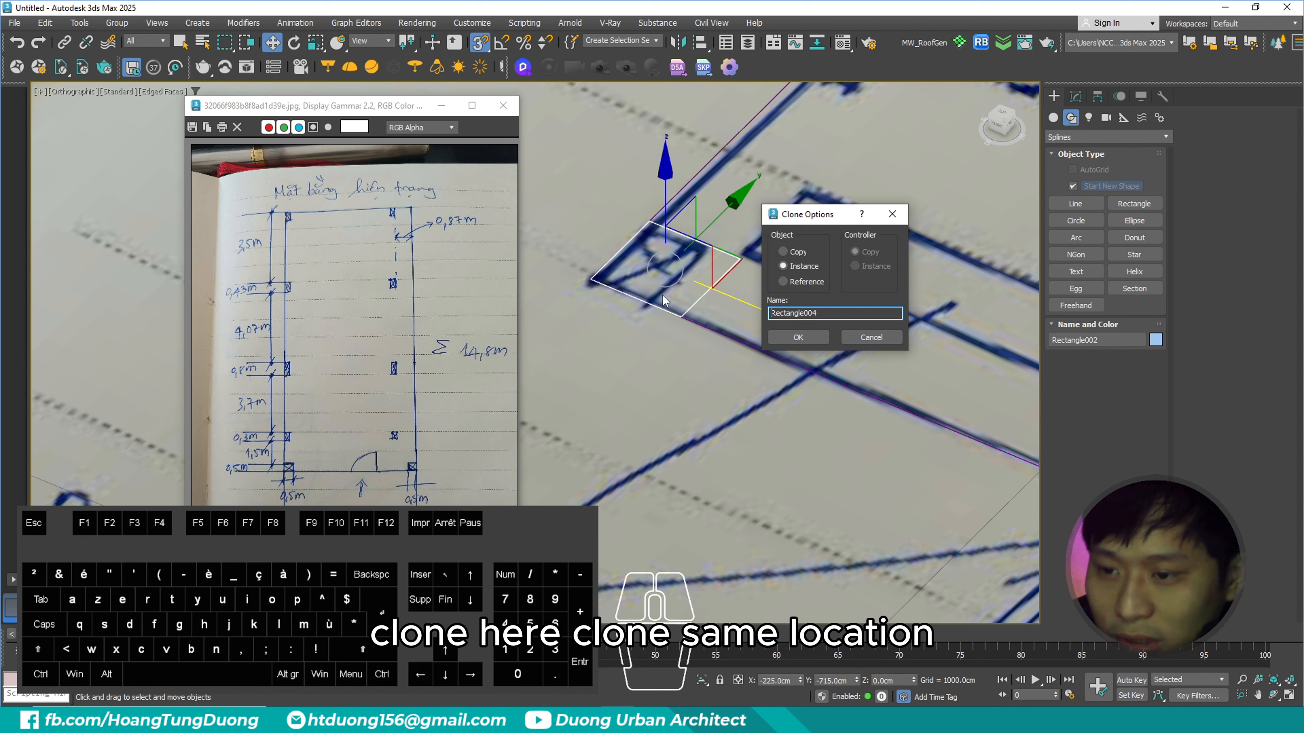
left_click_drag(817, 313, 771, 316)
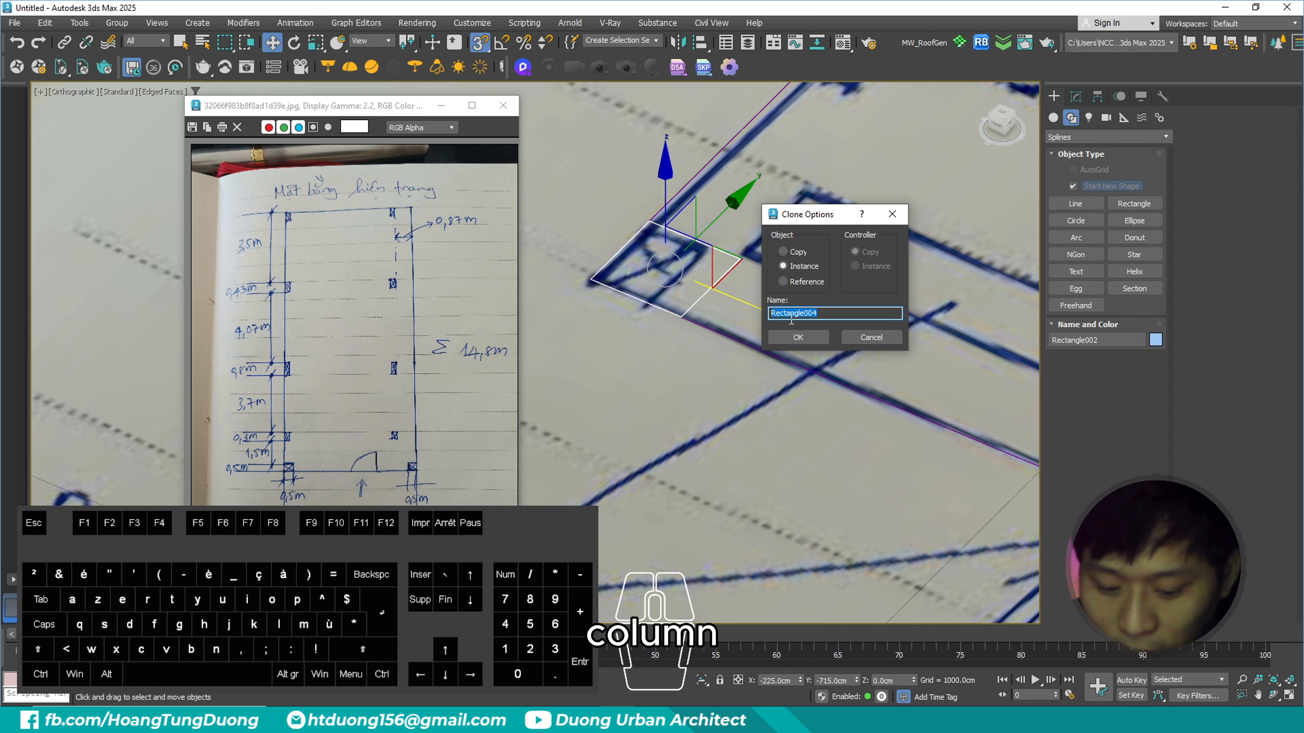
type("colum")
left_click(798, 338)
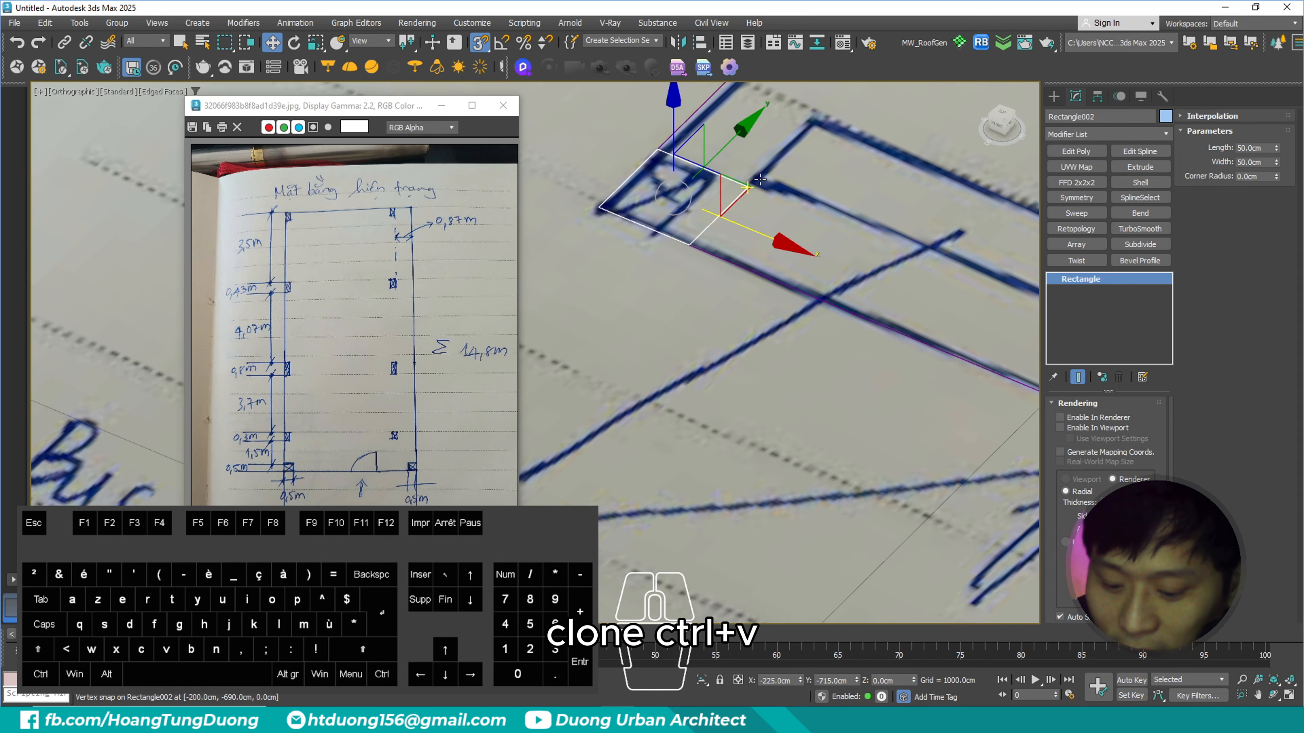
key("ctrl+v")
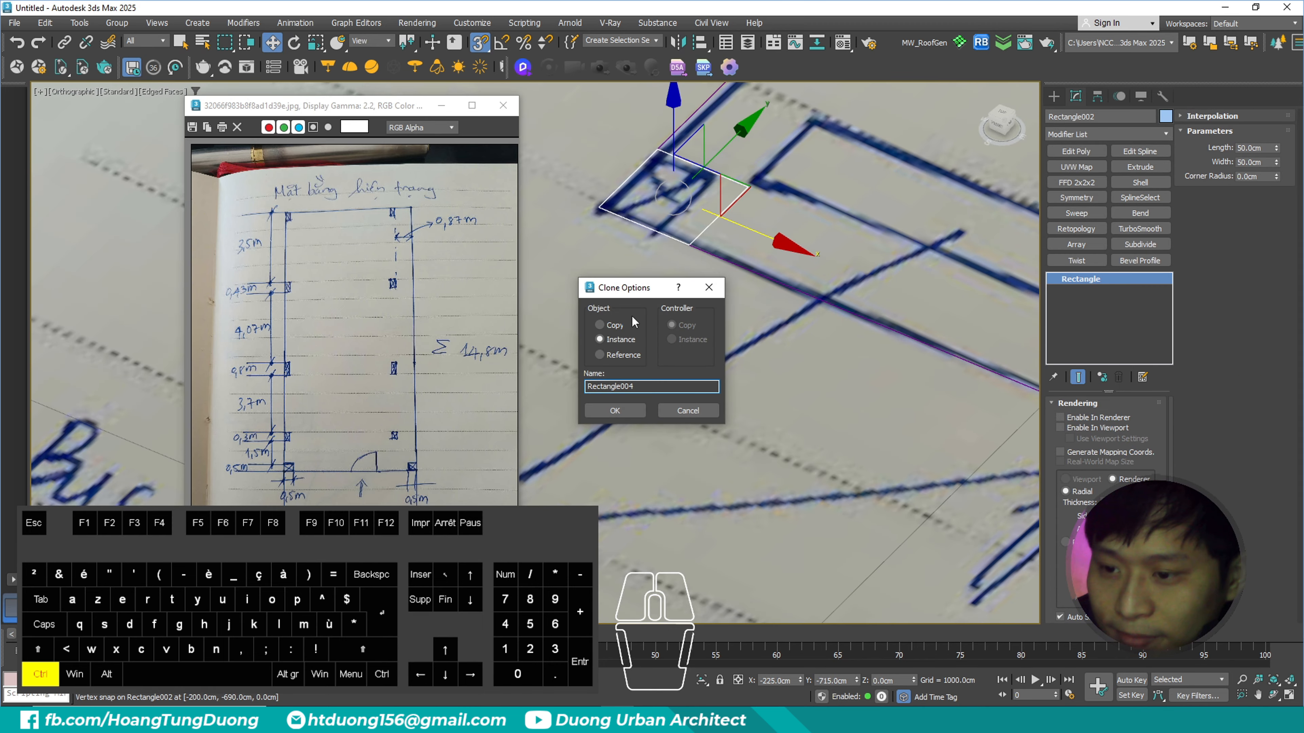
key("ctrl+2")
left_click_drag(585, 325, 646, 362, "ctrl")
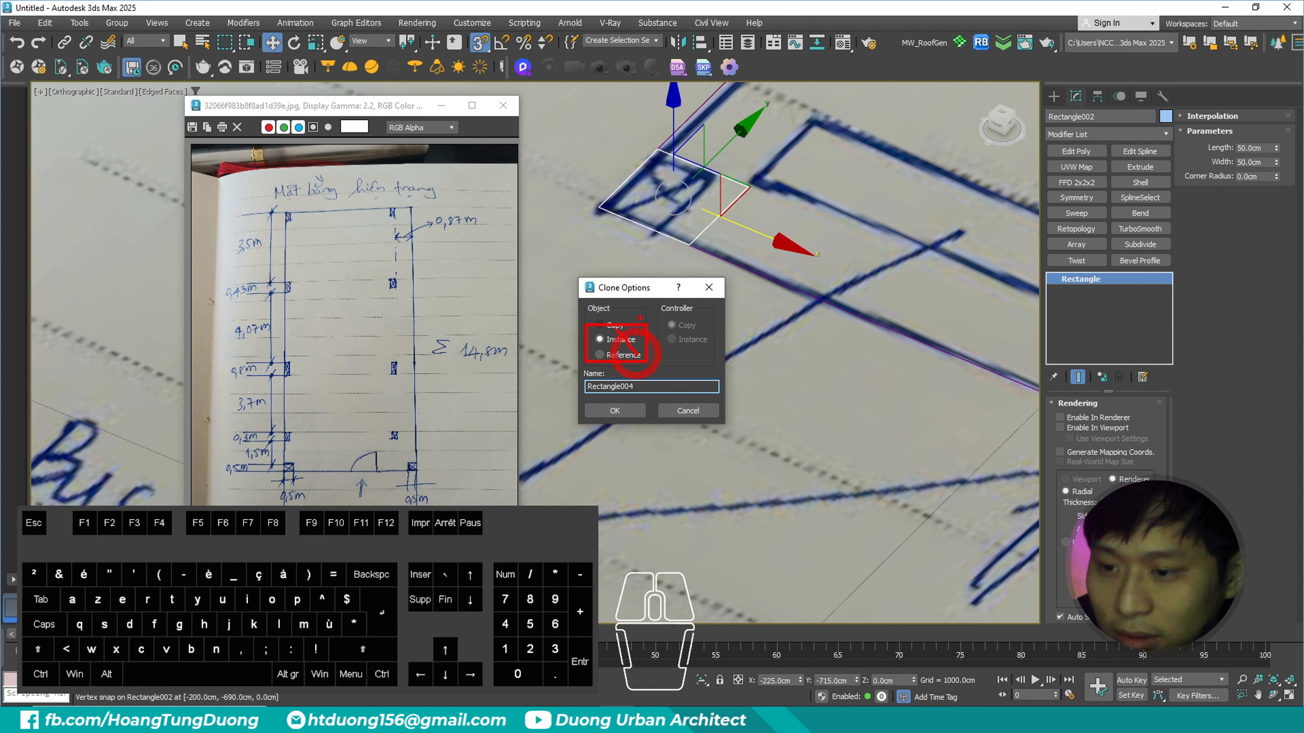
key("Escape")
key("Escape")
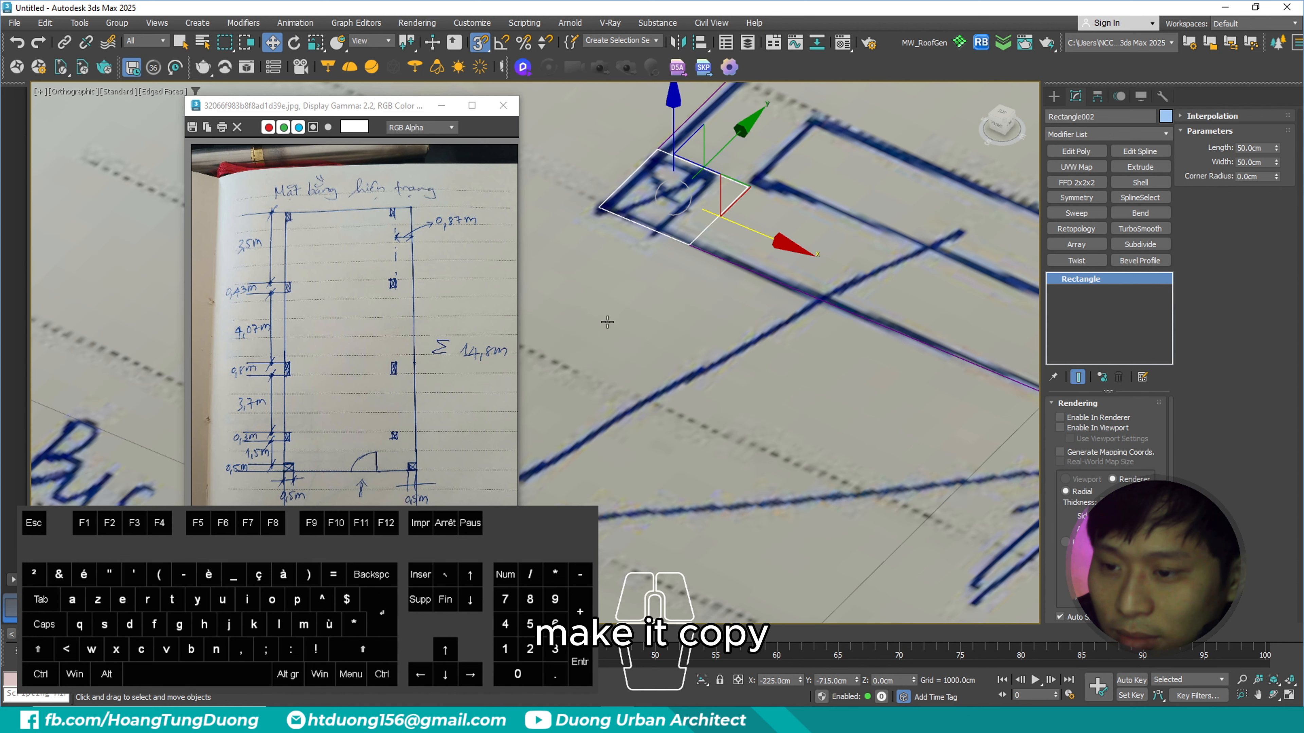
- Clone the lower-left column rectangle in place as an independent copy
middle_click_drag(679, 219, 687, 221)
key("ctrl+v")
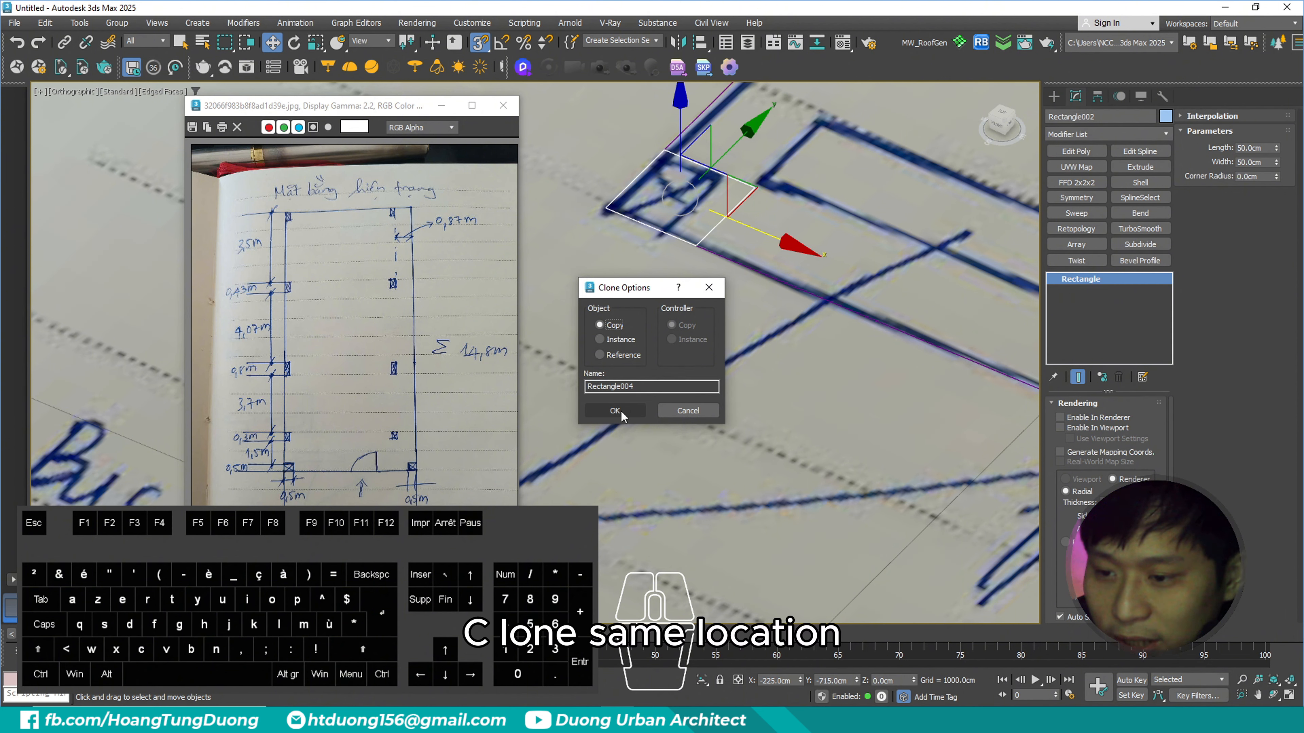
left_click(618, 411)
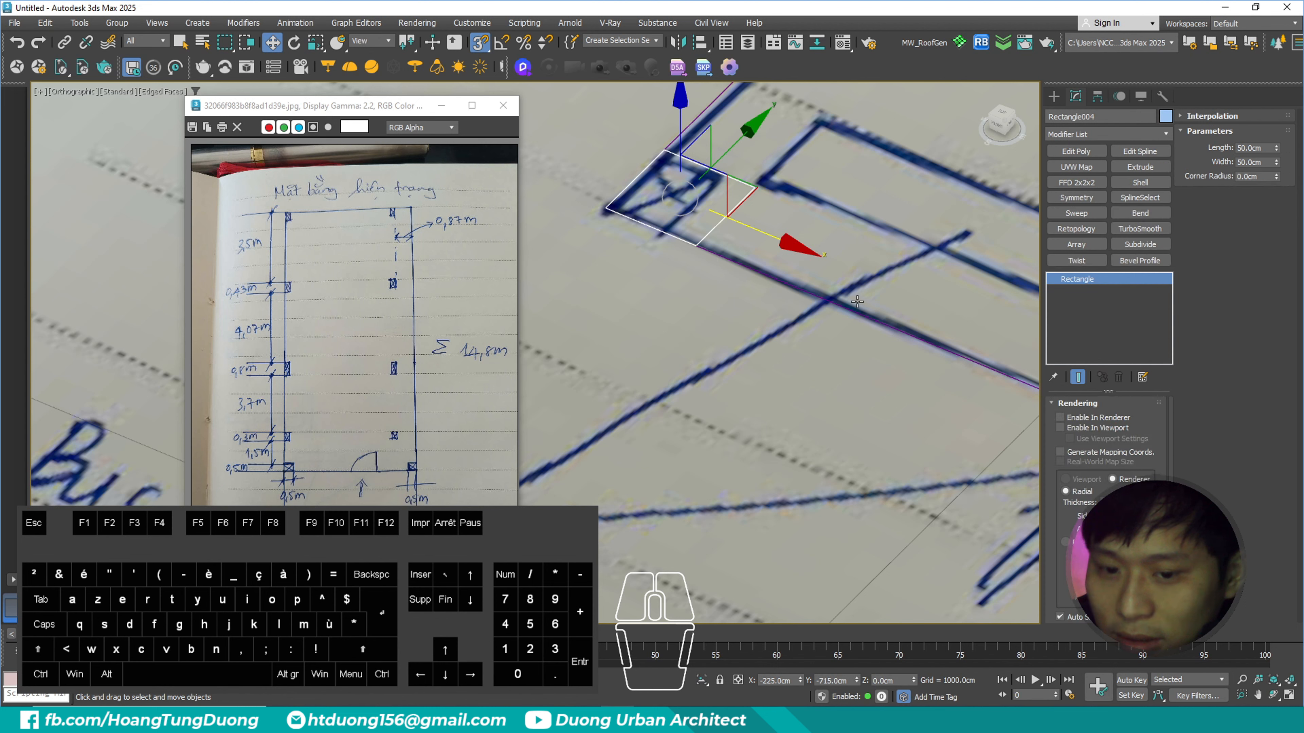
key("ctrl+2")
mouse_move(1091, 353)
left_mouse_down("ctrl")
mouse_move(1128, 390)
mouse_move(1095, 393)
left_mouse_up("ctrl")
key("Escape")
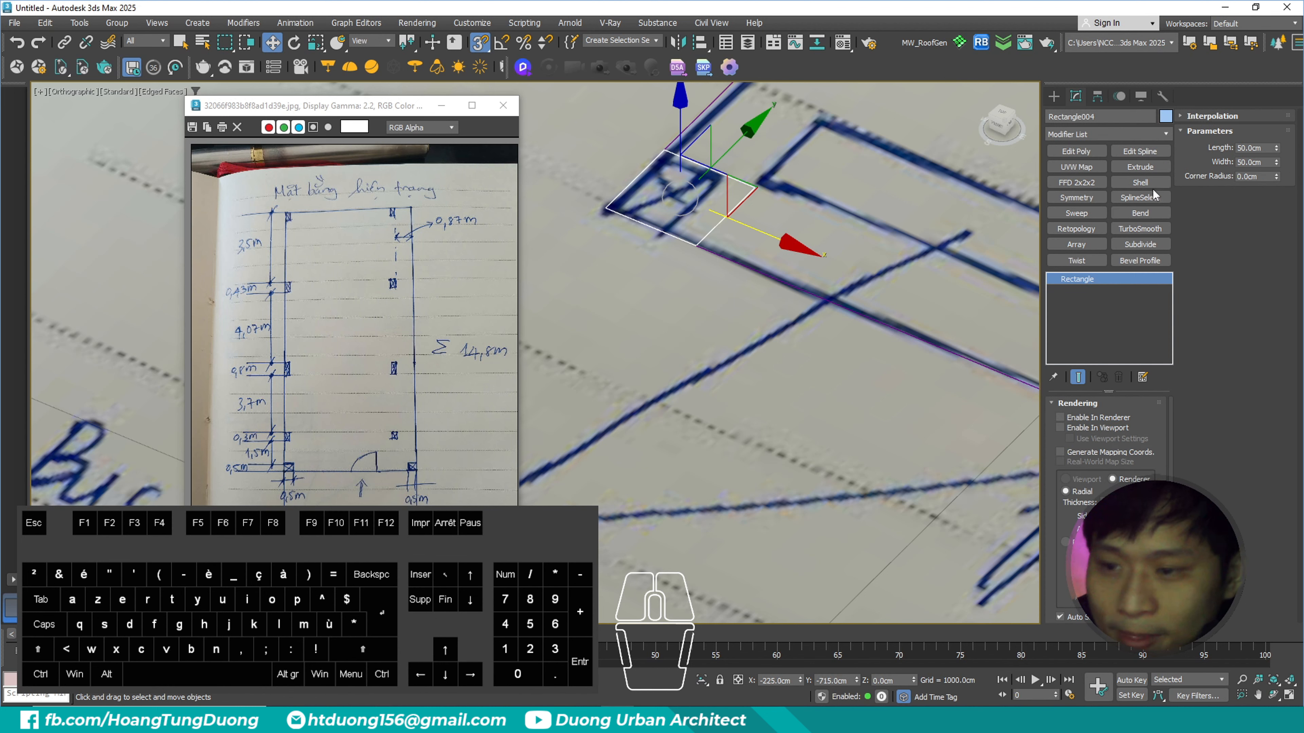
- Examine the handwritten dimensions of the small column just above the lower-left corner column in the existing-layout sketch
key("ctrl+2")
left_click_drag(208, 414, 336, 463, "ctrl")
scroll(336, 463, "up", 1)
scroll(620, 466, "up", 2)
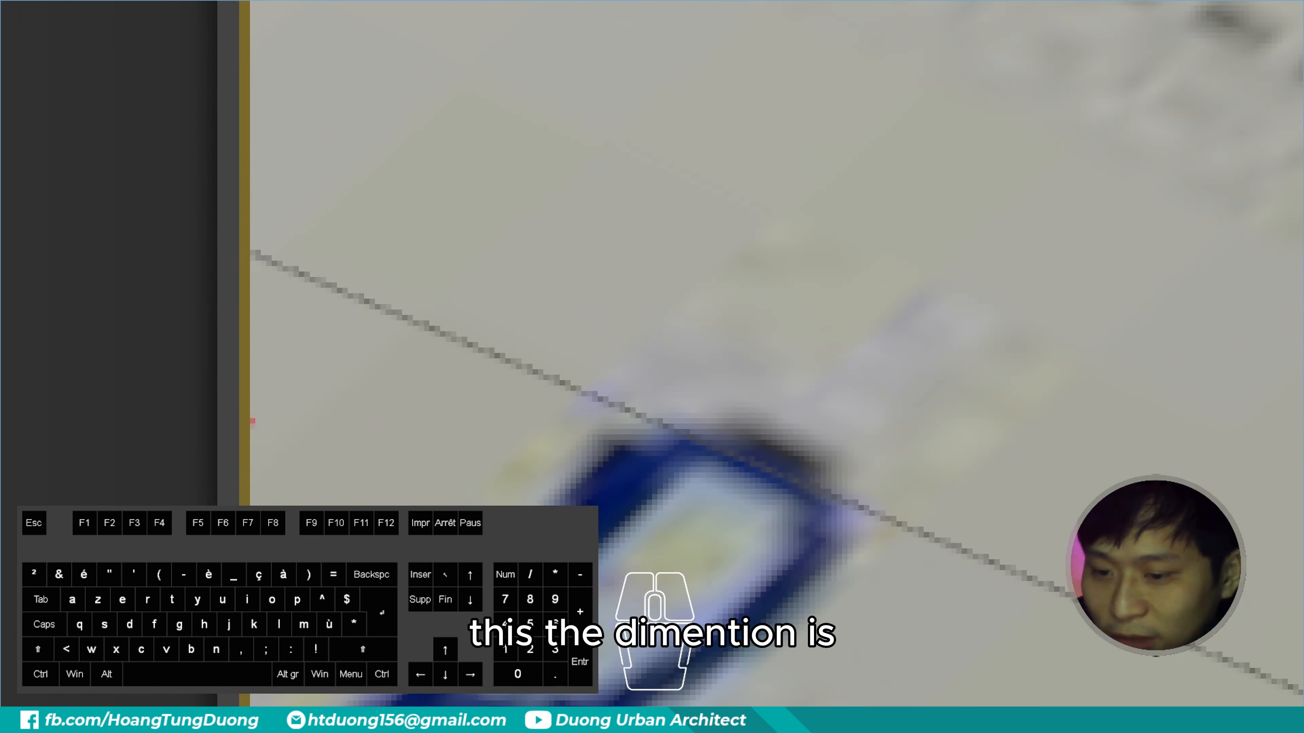
right_click(251, 422)
left_click(236, 464)
left_click_drag(191, 130, 483, 291, "ctrl")
right_click(484, 291)
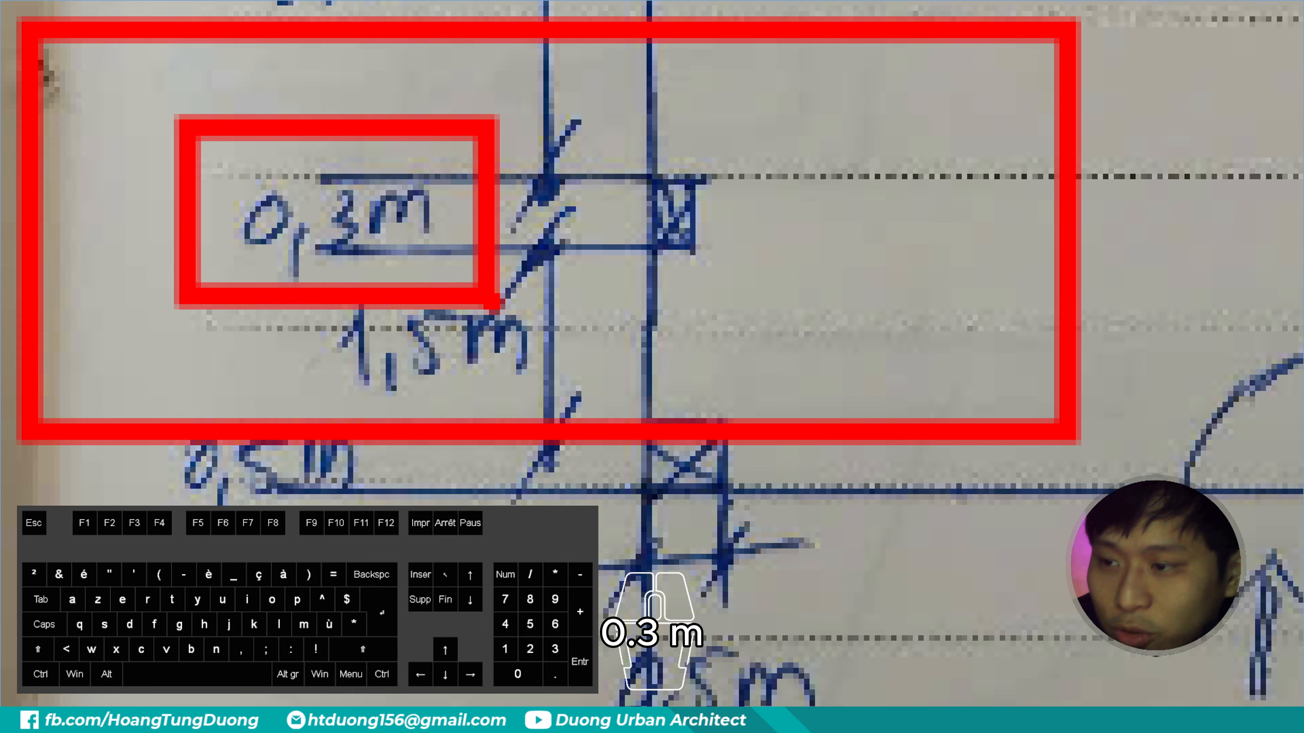
right_click(264, 448)
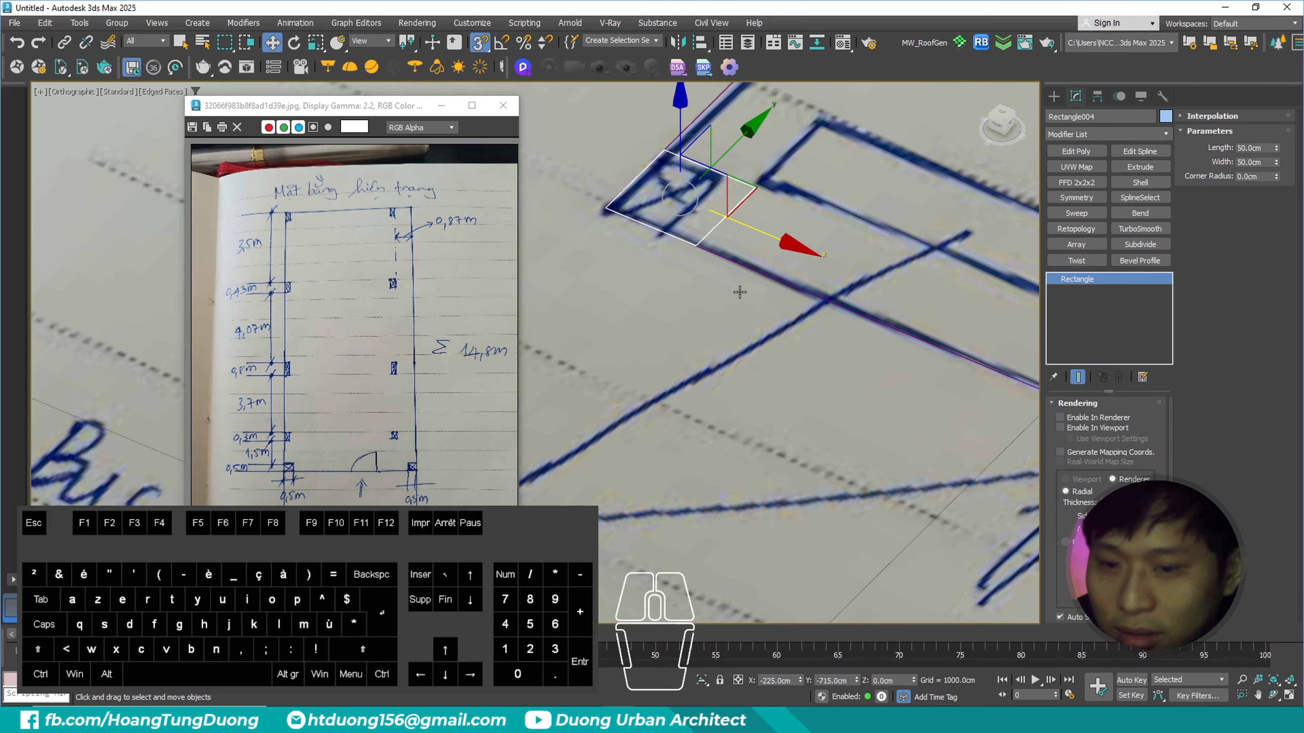
- Set the cloned column rectangle's length and width to 30 cm each
double_click(1255, 148)
type("30")
key("Tab")
type("3")
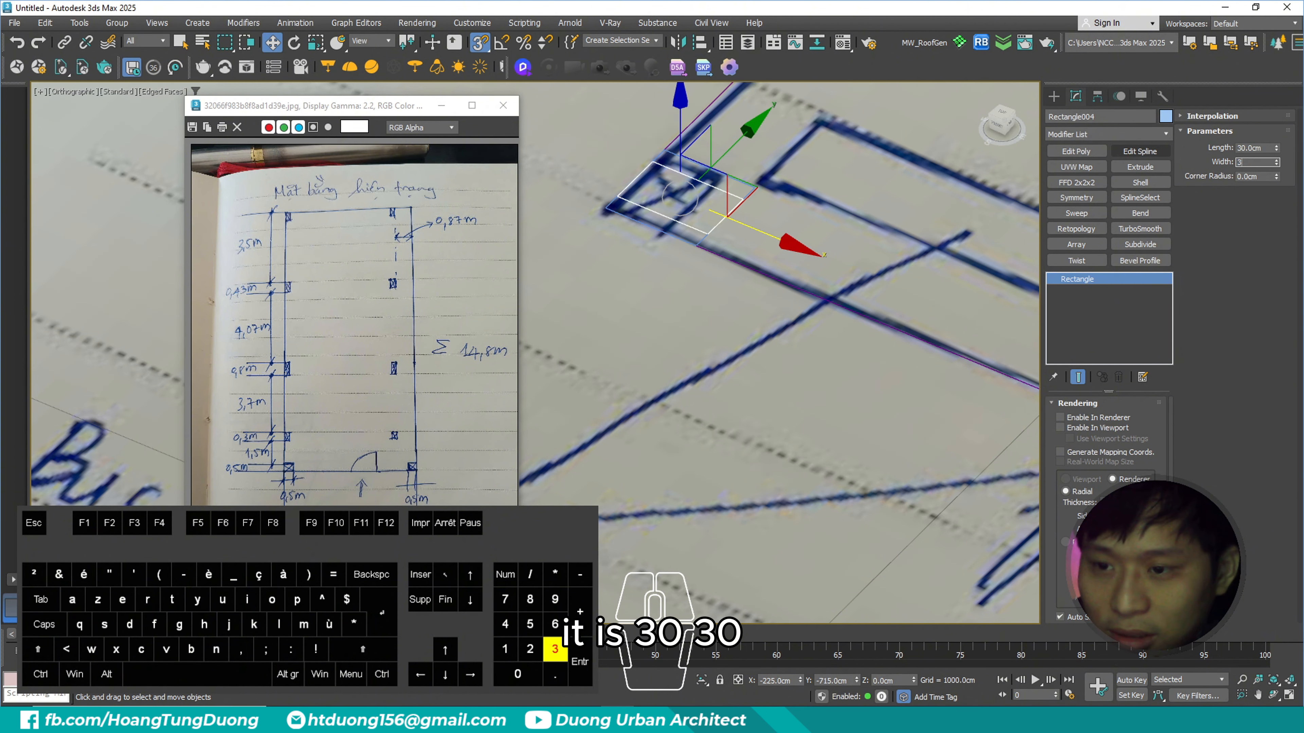
type("0")
key("Tab")
- Snap the 30 × 30 cm rectangle against the upper edge of the lower-left corner column, flush with the floor outline's left side
middle_click_drag(754, 182, 798, 226)
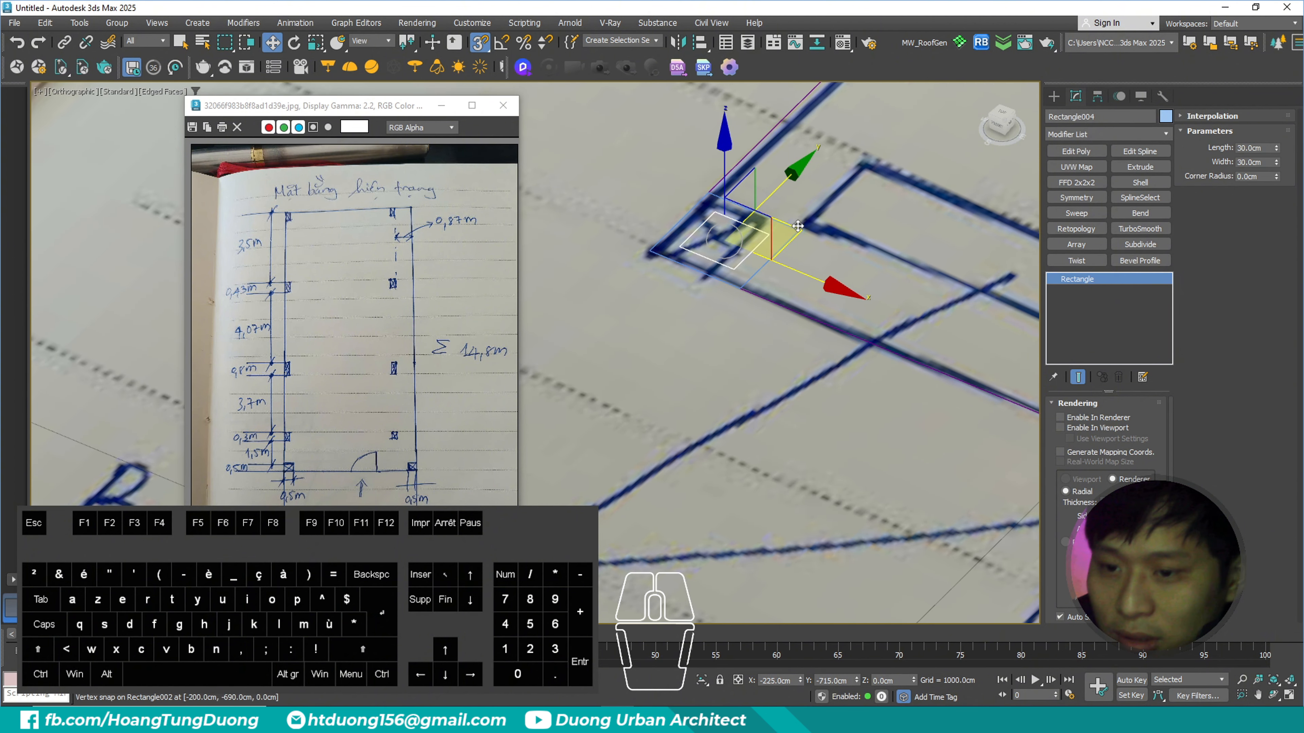
mouse_move(692, 245)
left_mouse_down()
mouse_move(849, 236)
mouse_move(690, 221)
mouse_move(698, 190)
mouse_move(705, 207)
mouse_move(668, 252)
left_mouse_up()
scroll(705, 208, "up", 3)
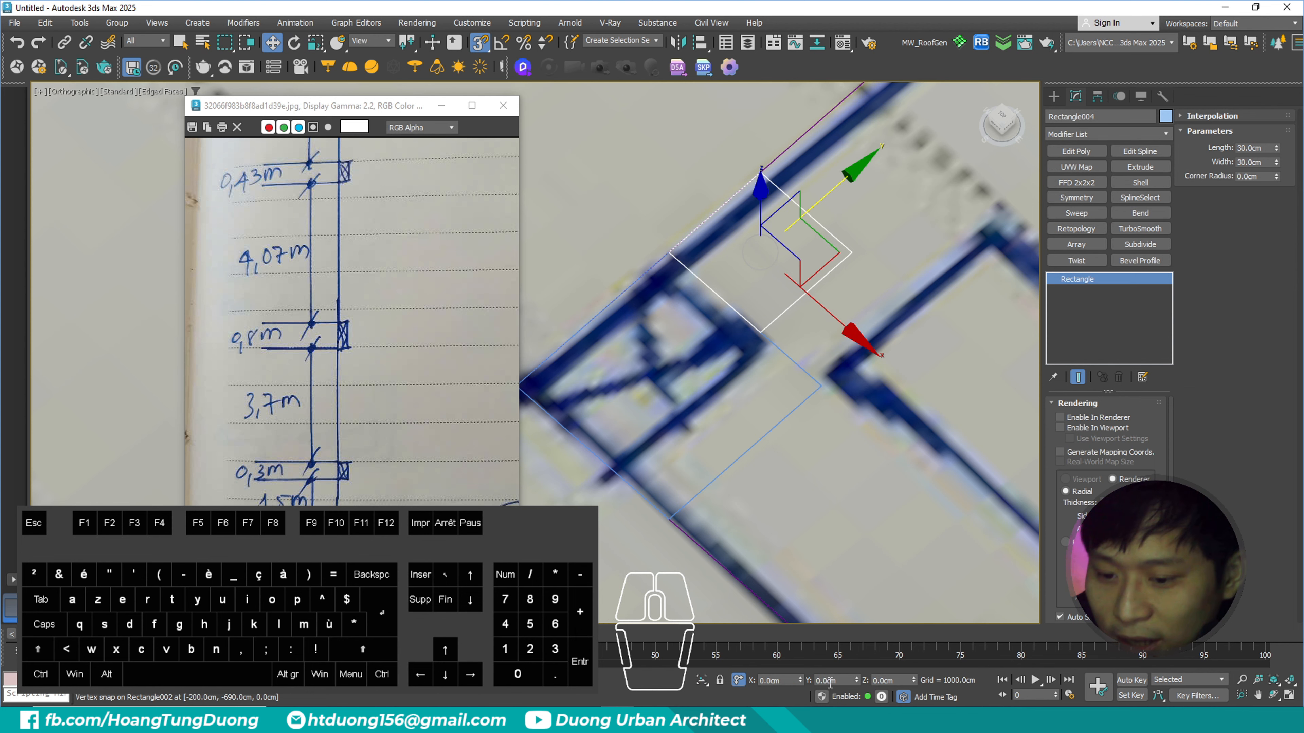
- Offset the 30 × 30 cm column rectangle 150 cm along the Y axis from the corner column
left_click(817, 679)
middle_click_drag(817, 216, 800, 243)
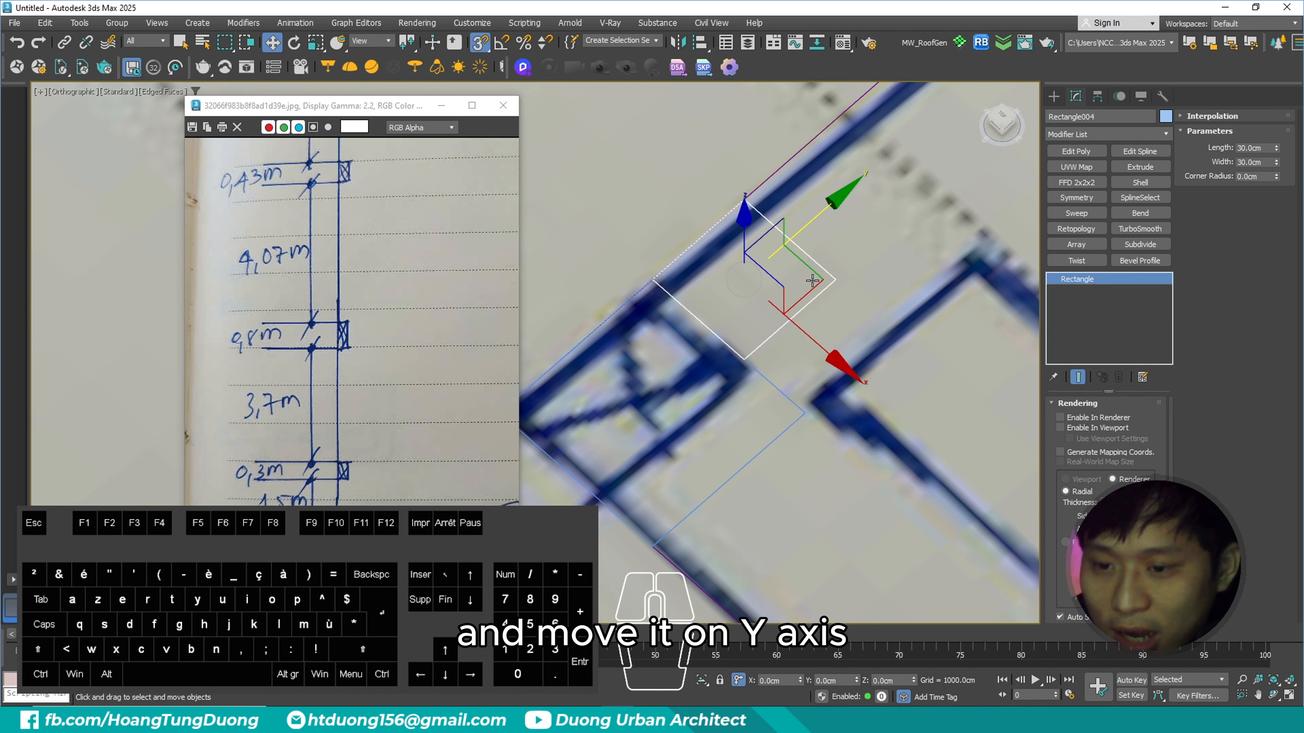
key("ctrl+3")
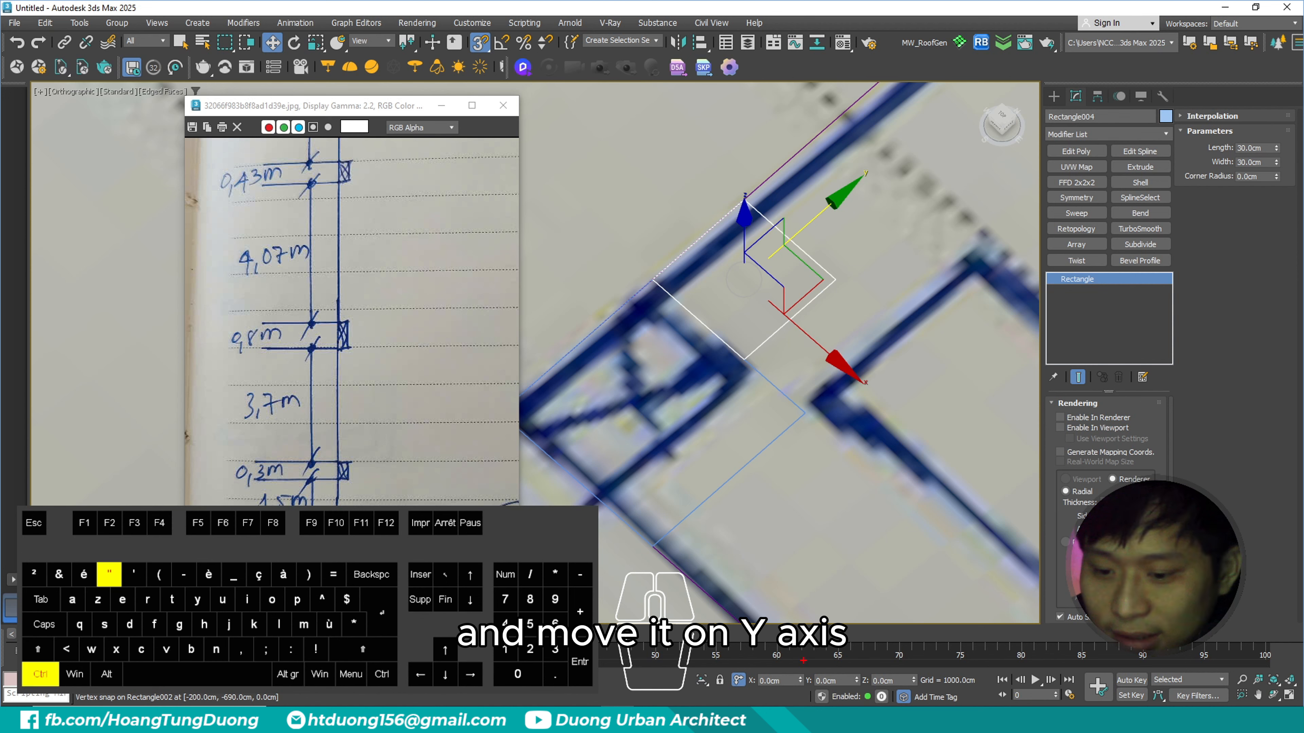
left_click_drag(797, 663, 879, 698, "ctrl")
key("Escape")
double_click(842, 685)
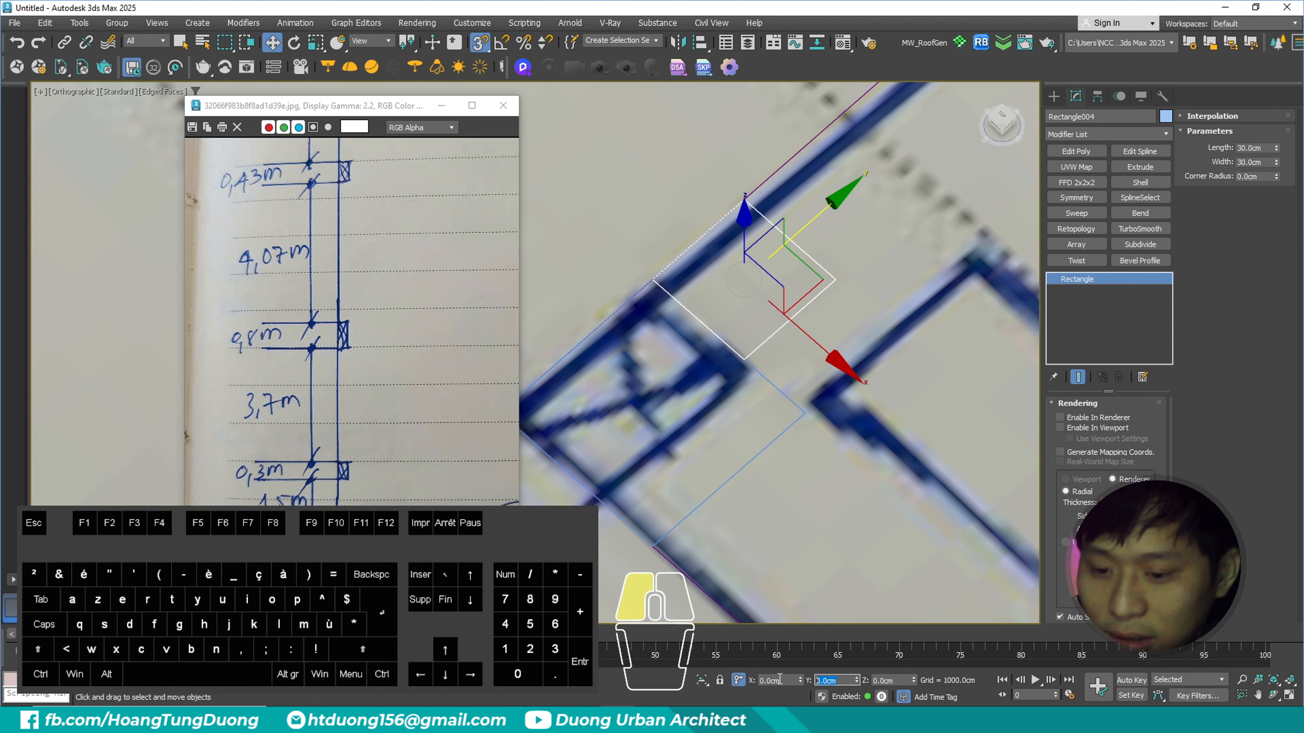
type("1")
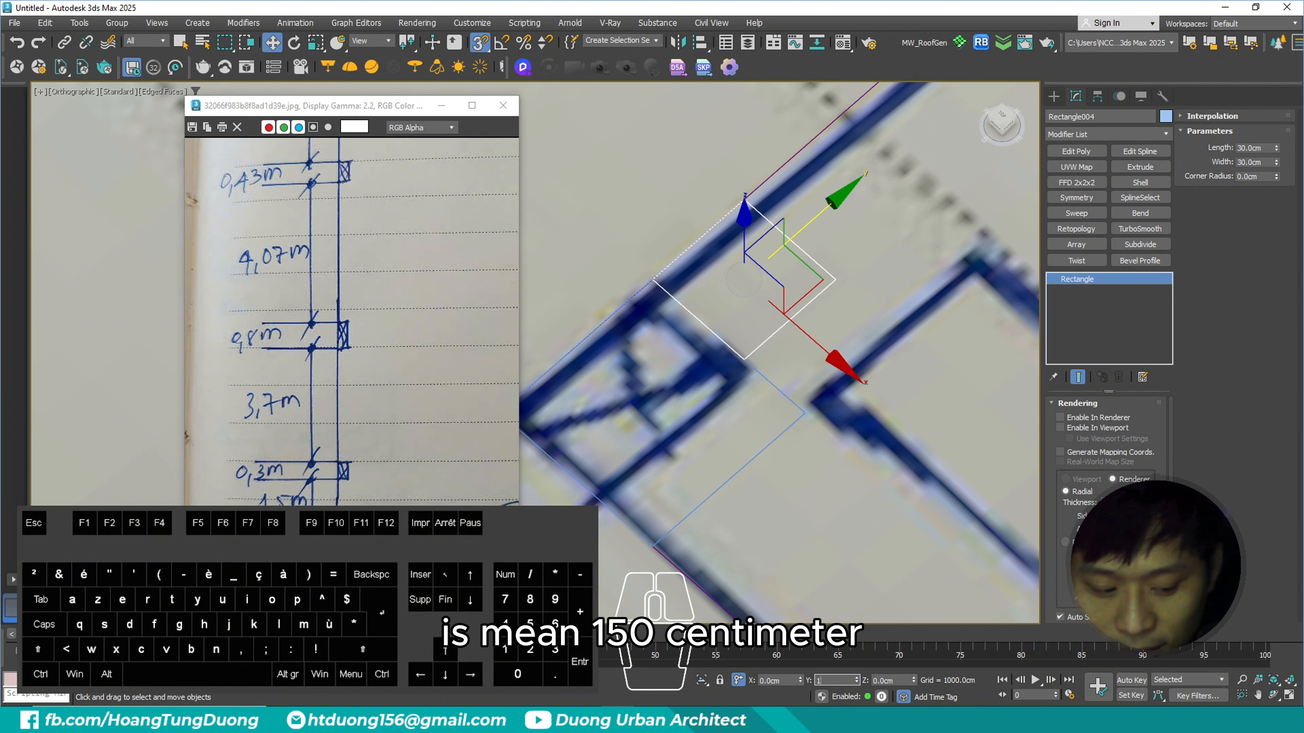
type("50")
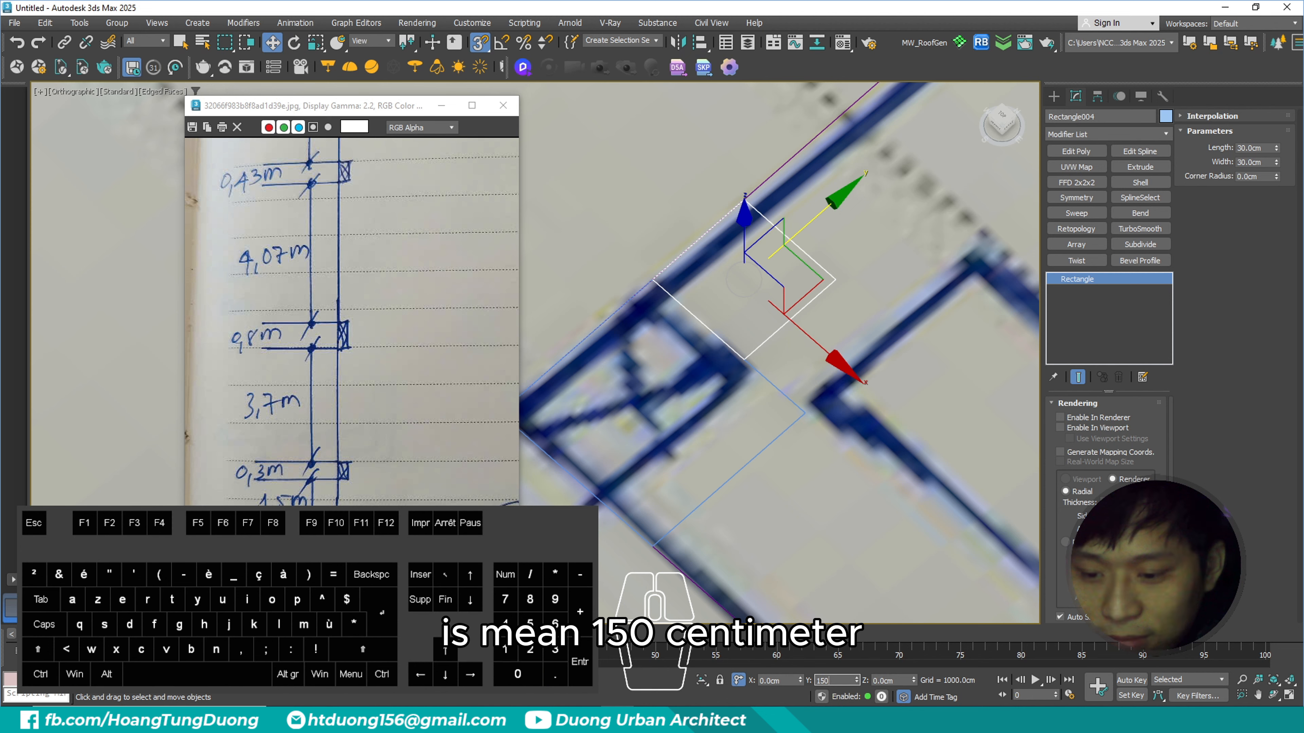
key("Return")
scroll(708, 529, "down", 6)
scroll(798, 486, "up", 3)
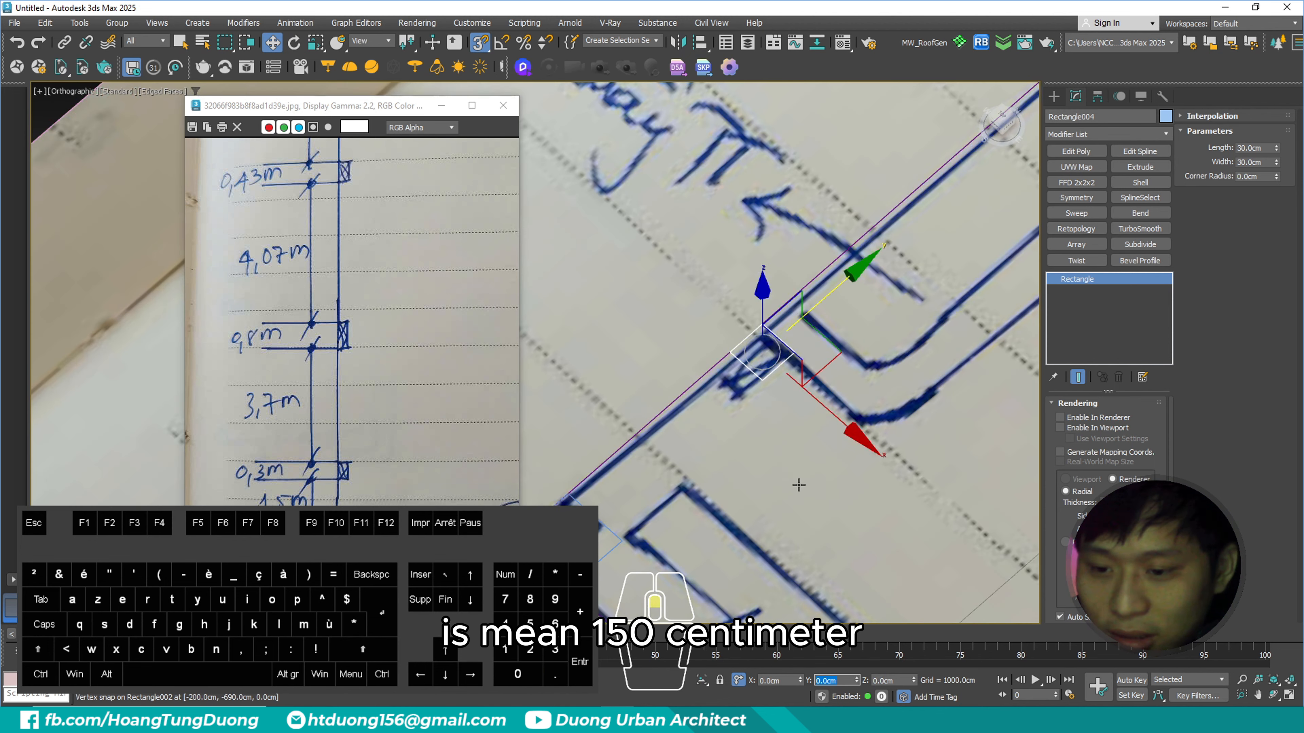
- Clone the 30 × 30 cm column rectangle in place as an independent copy and set the copy's length to 80 cm
middle_click_drag(779, 403, 789, 289)
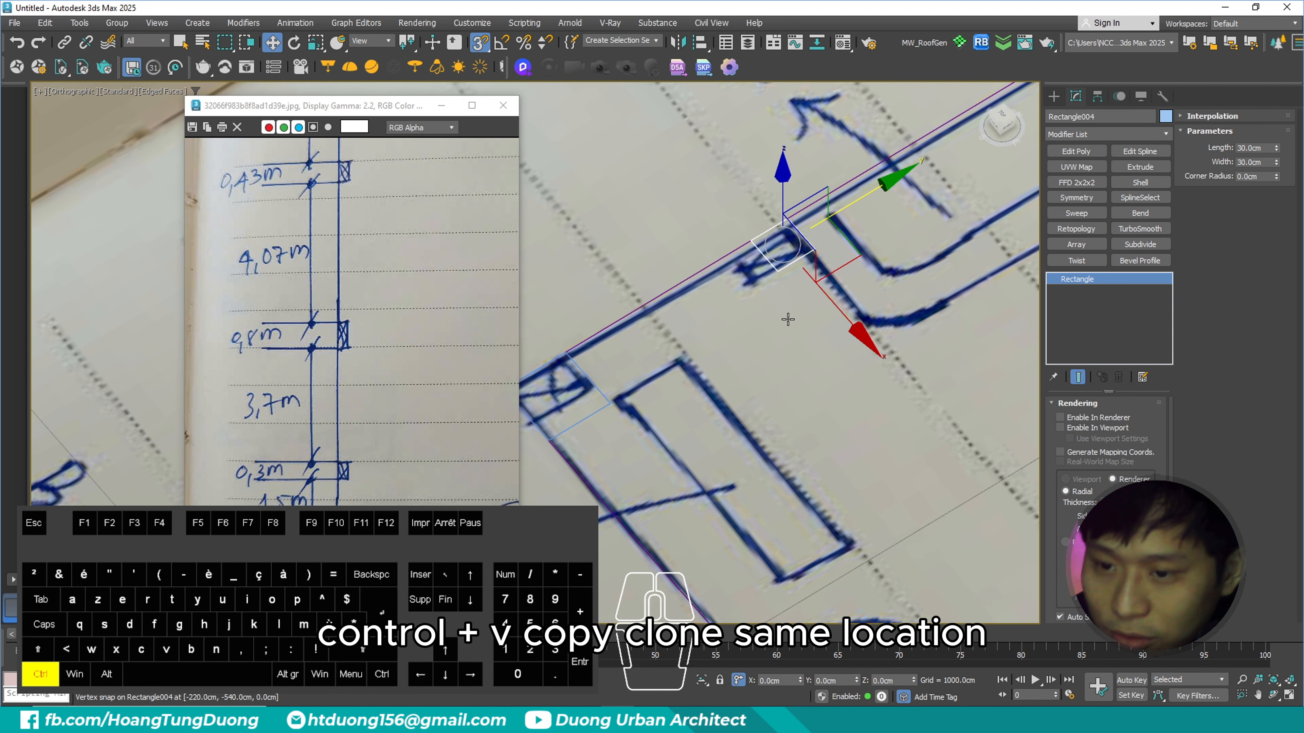
key("ctrl+v")
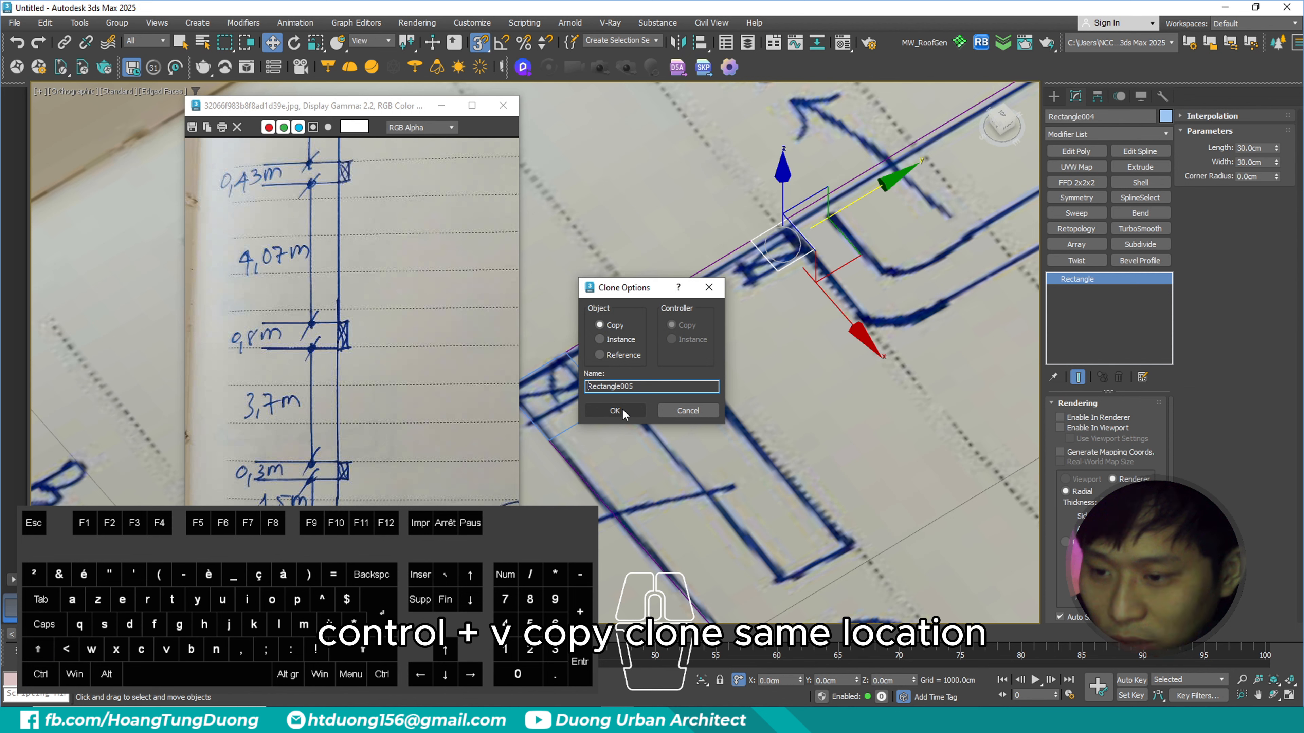
left_click(616, 410)
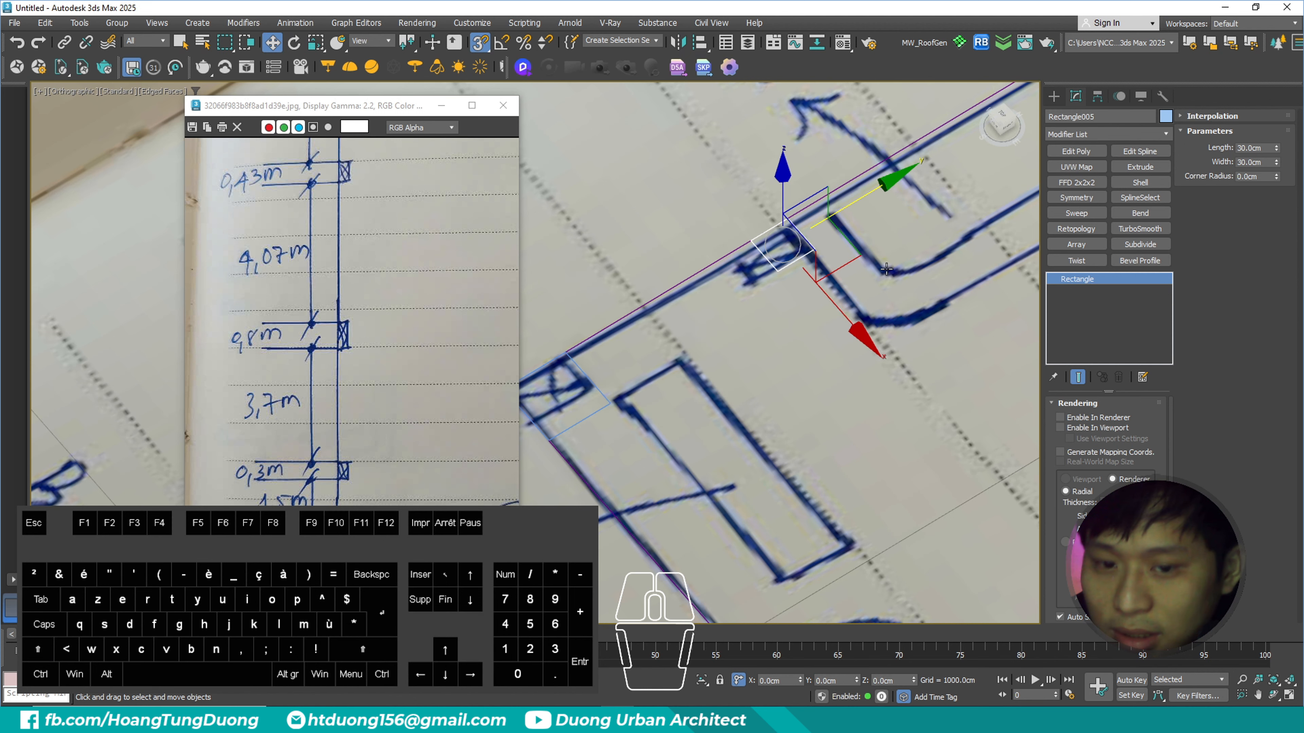
key("ctrl+2")
left_click_drag(1298, 119, 1183, 186, "ctrl")
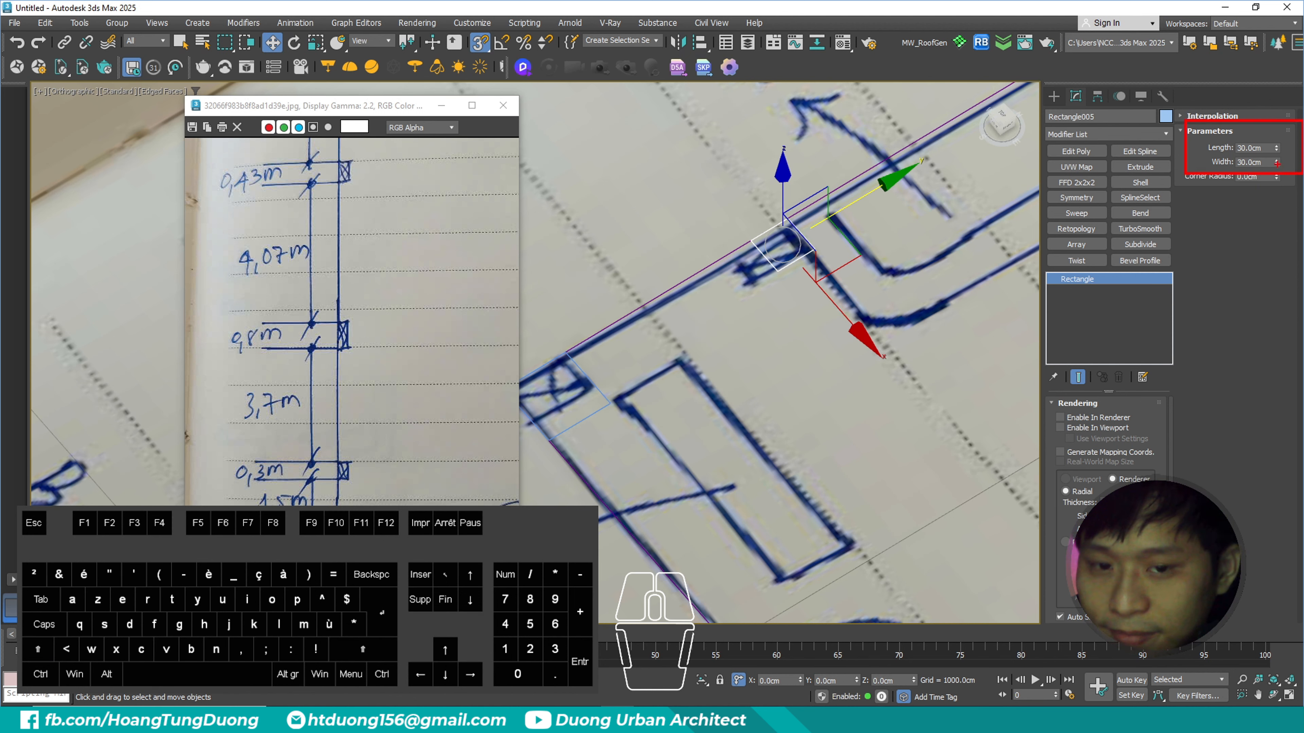
key("Escape")
left_click(1255, 148)
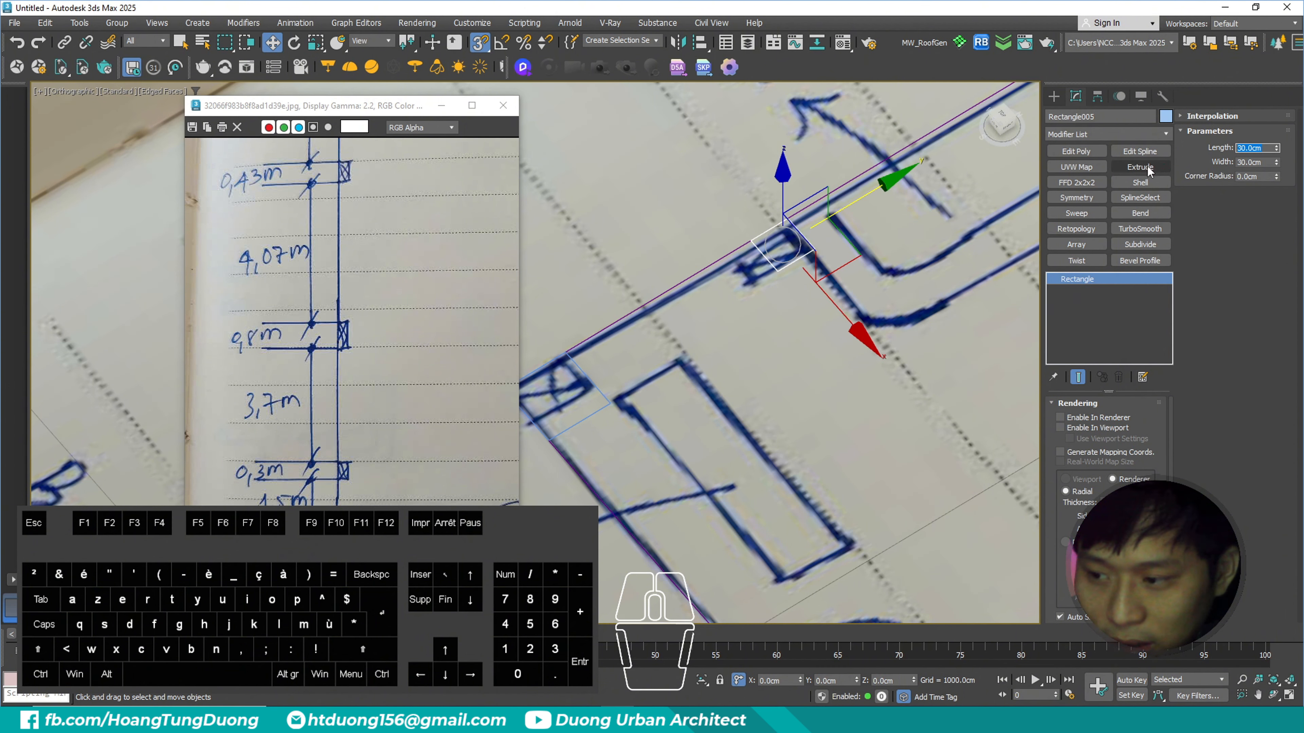
type("80")
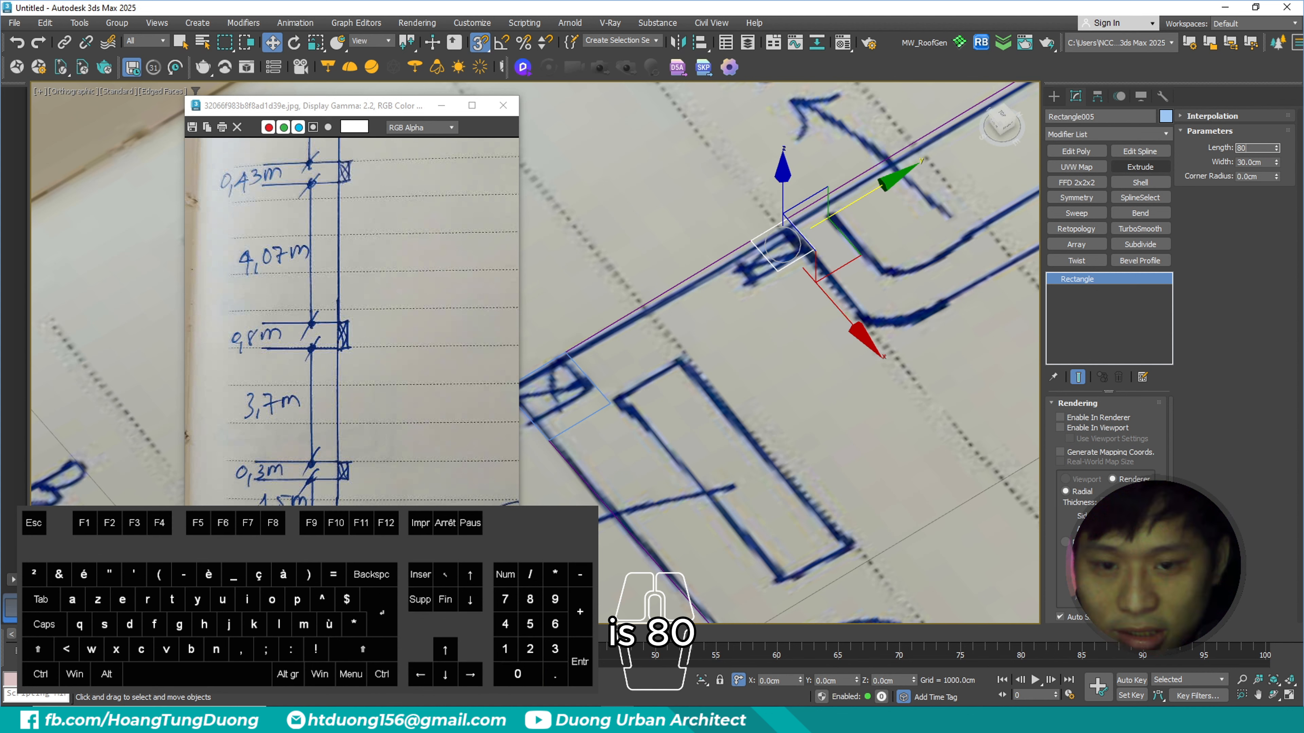
key("Return")
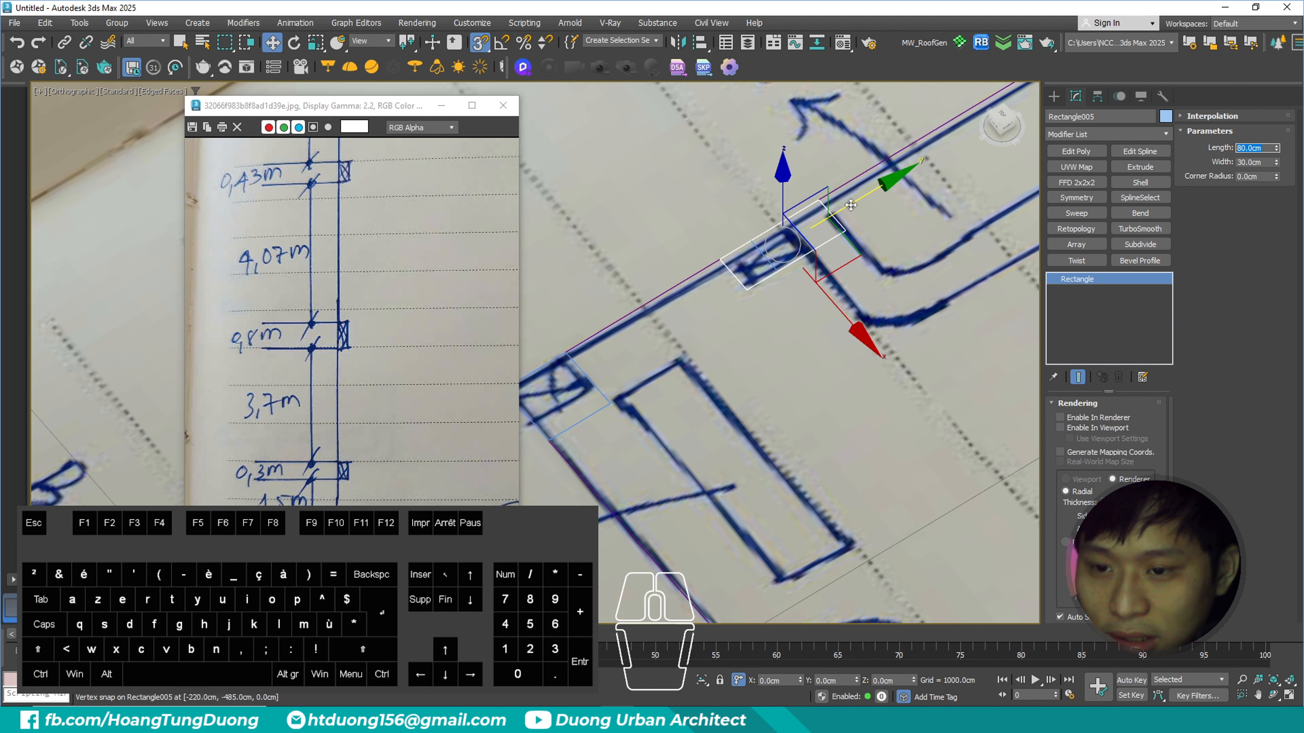
- Snap the 80 × 30 cm rectangle end to end against the upper edge of the 30 × 30 cm column
left_click_drag(844, 231, 895, 186)
scroll(852, 233, "up", 3)
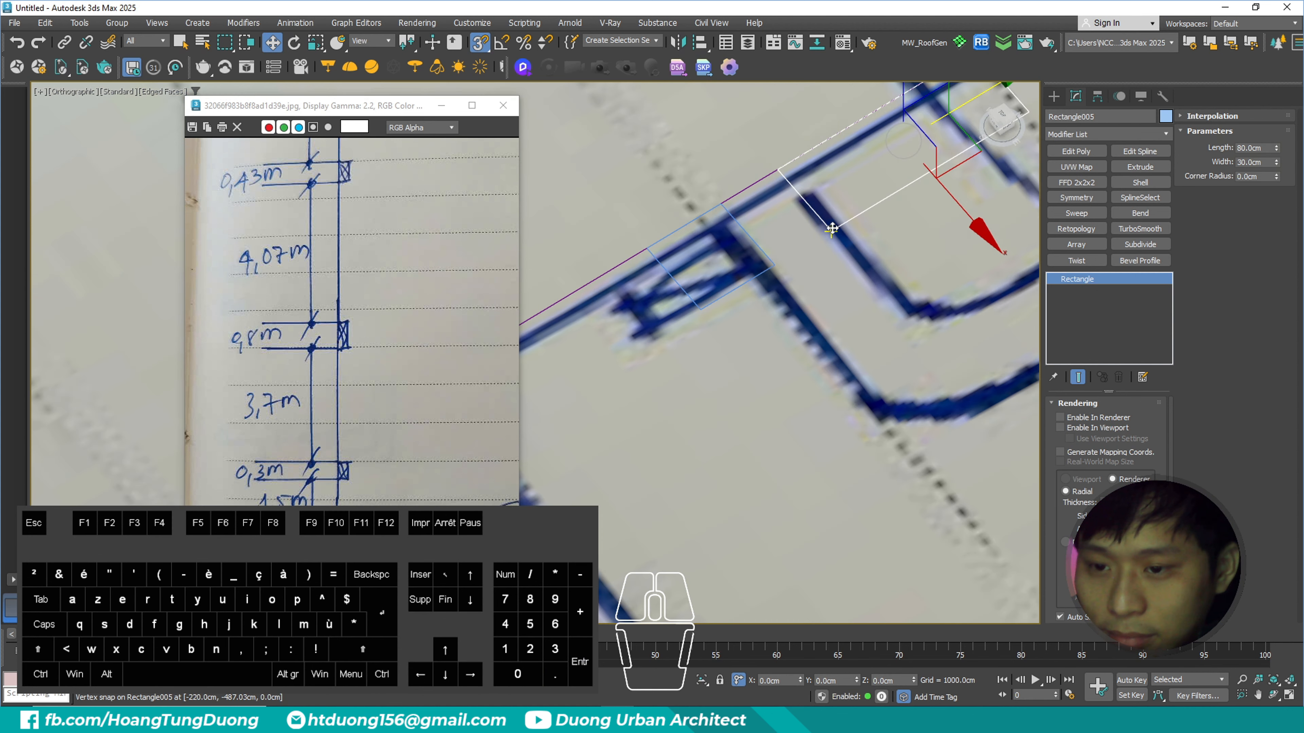
mouse_move(471, 24)
left_mouse_down("ctrl")
mouse_move(512, 80)
mouse_move(503, 65)
left_mouse_up("ctrl")
key("Escape")
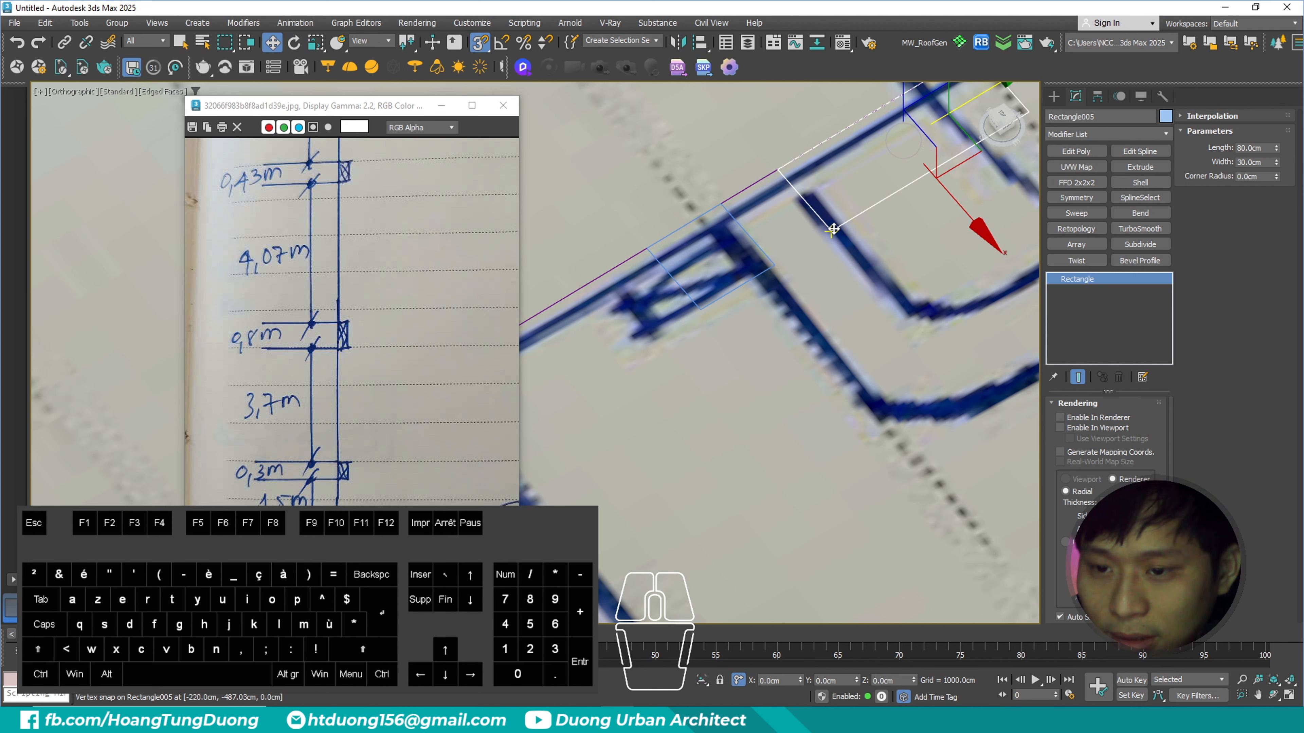
left_click_drag(833, 230, 782, 259)
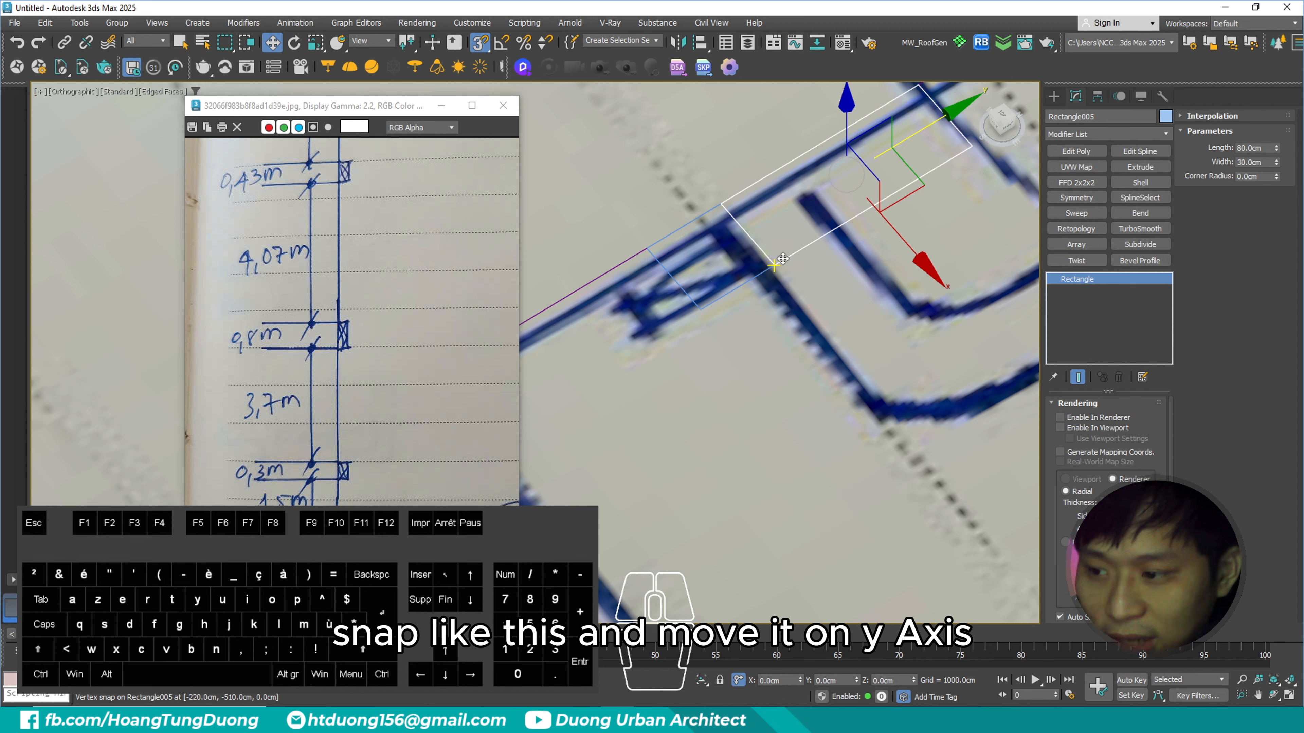
- Offset the 80 × 30 cm column rectangle 370 cm along the Y axis
scroll(772, 326, "down", 3)
middle_click_drag(840, 276, 801, 307)
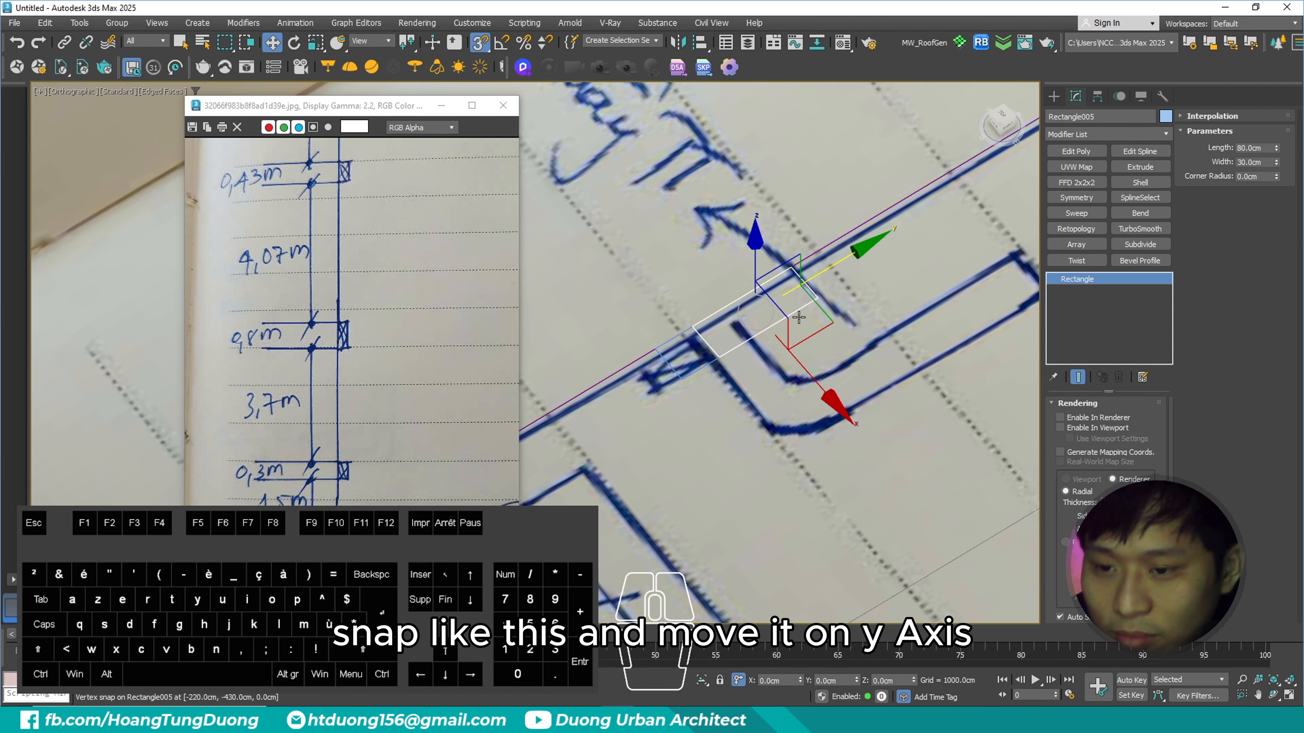
double_click(848, 680)
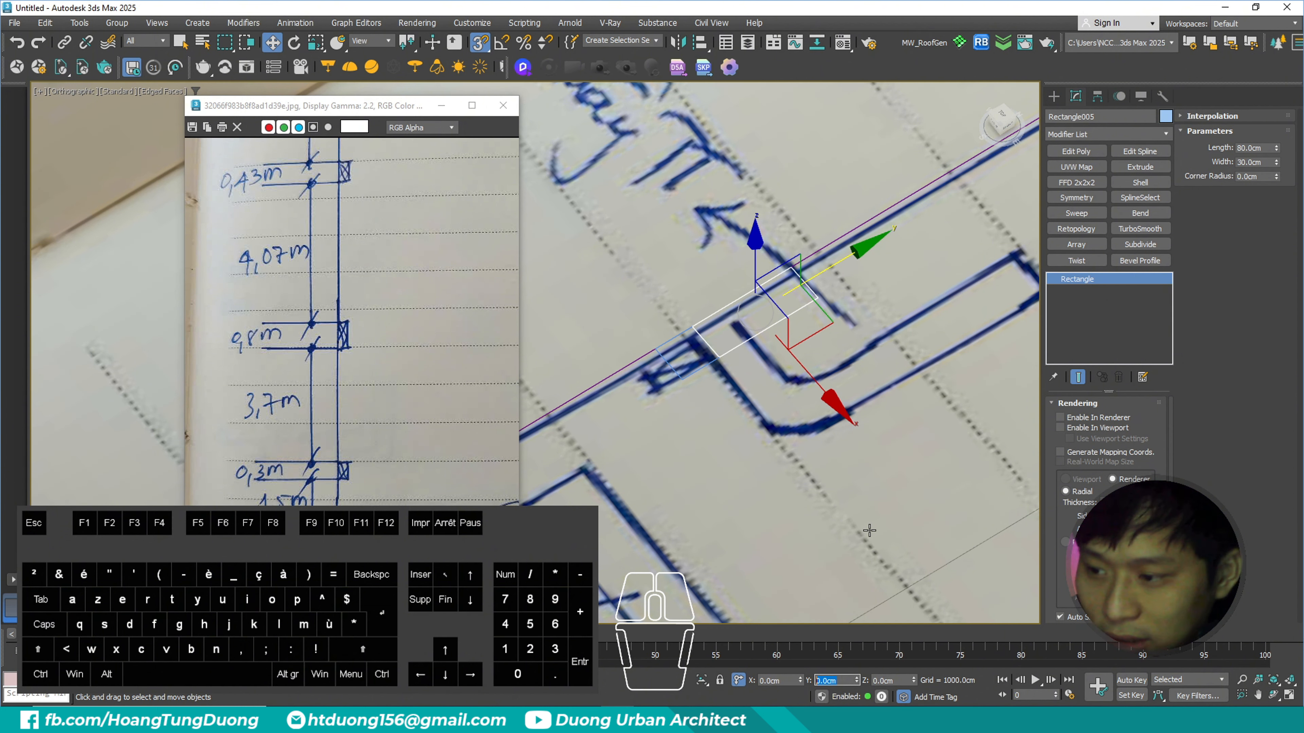
type("370")
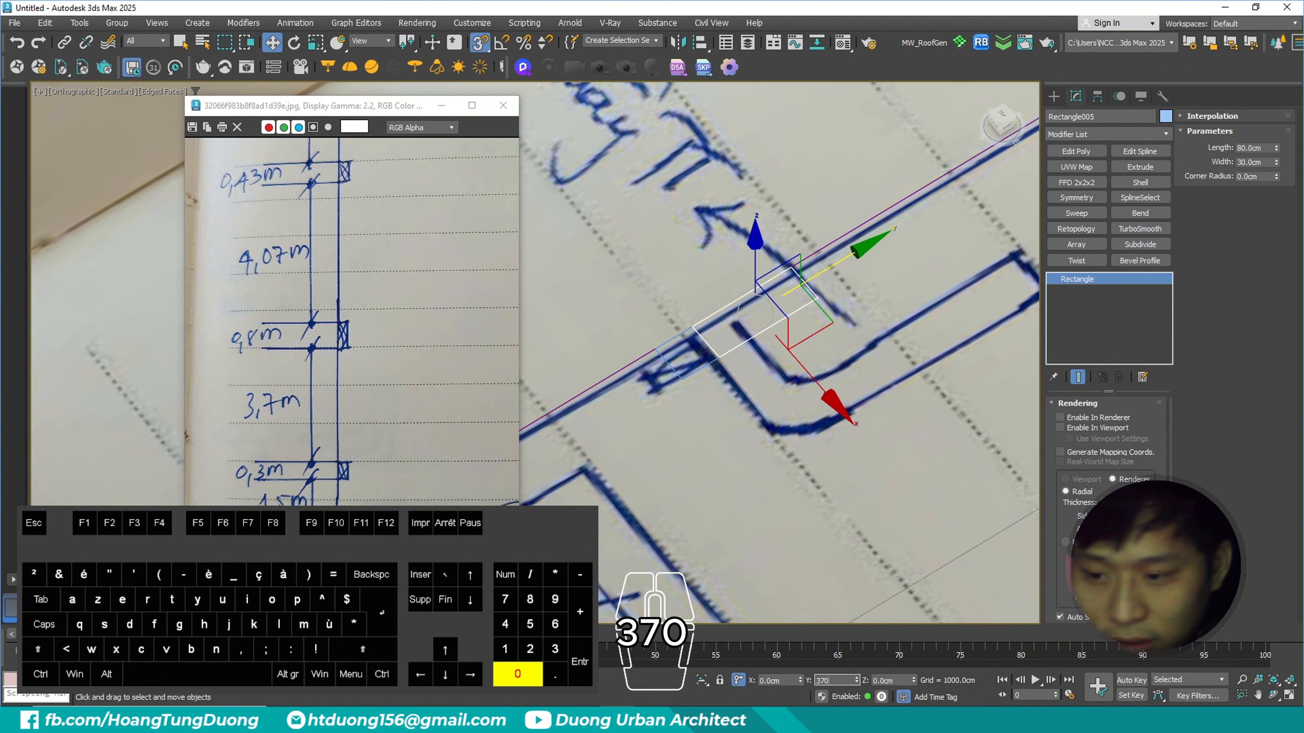
key("Return")
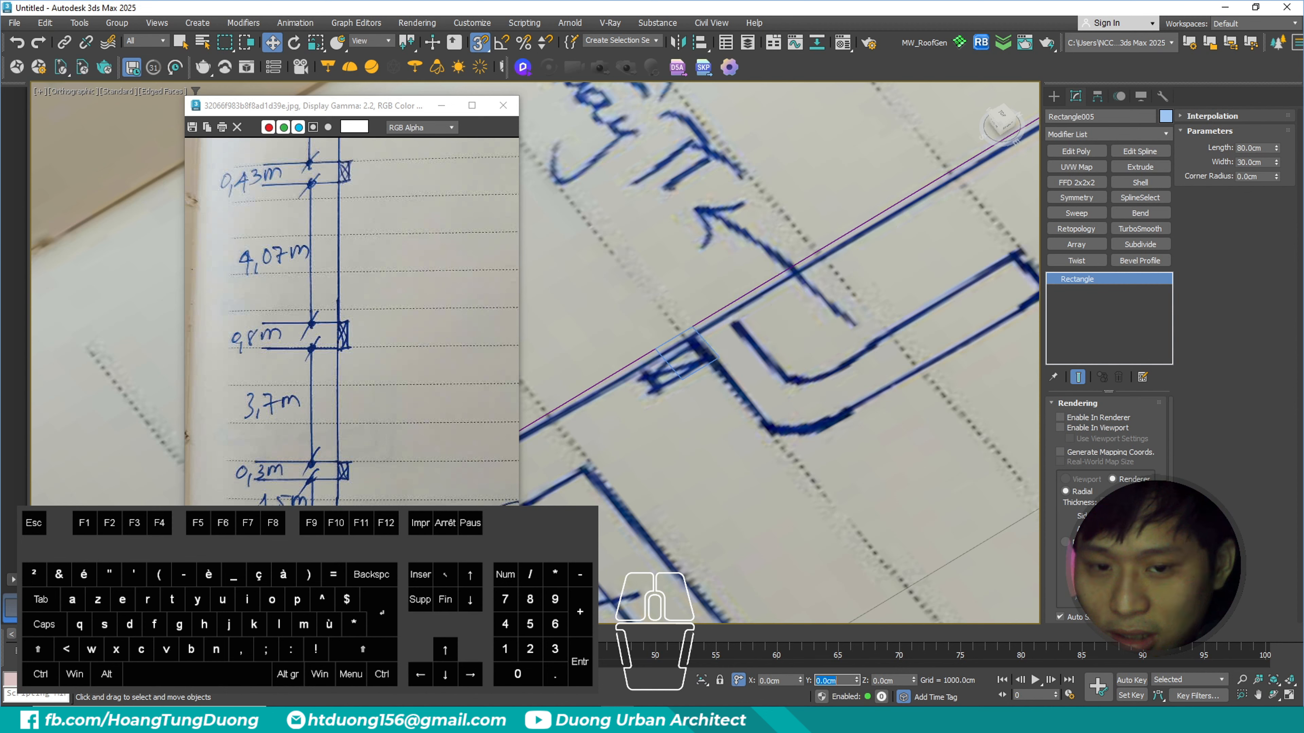
- Clone the 80 × 30 cm column rectangle in place as an independent copy and set the copy's length to 43 cm
scroll(809, 368, "down", 5)
scroll(810, 367, "up", 5)
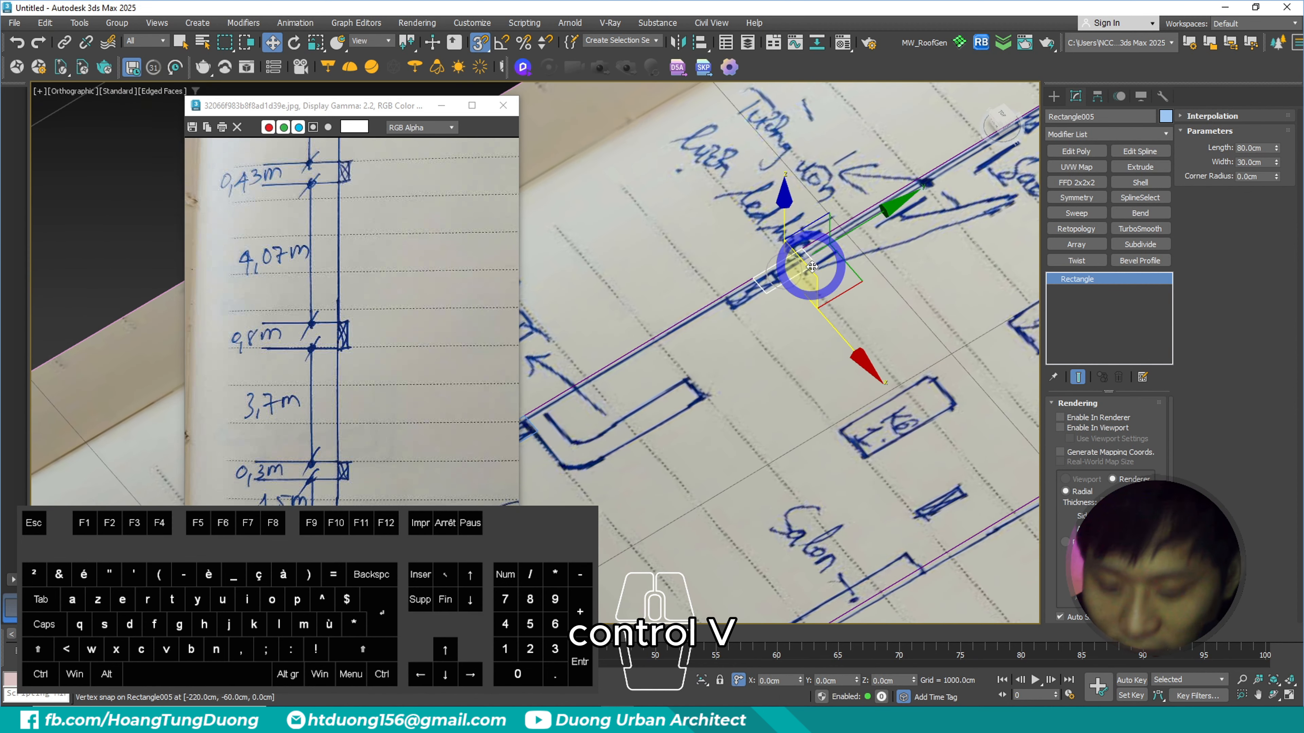
key("ctrl+v")
left_click(610, 408)
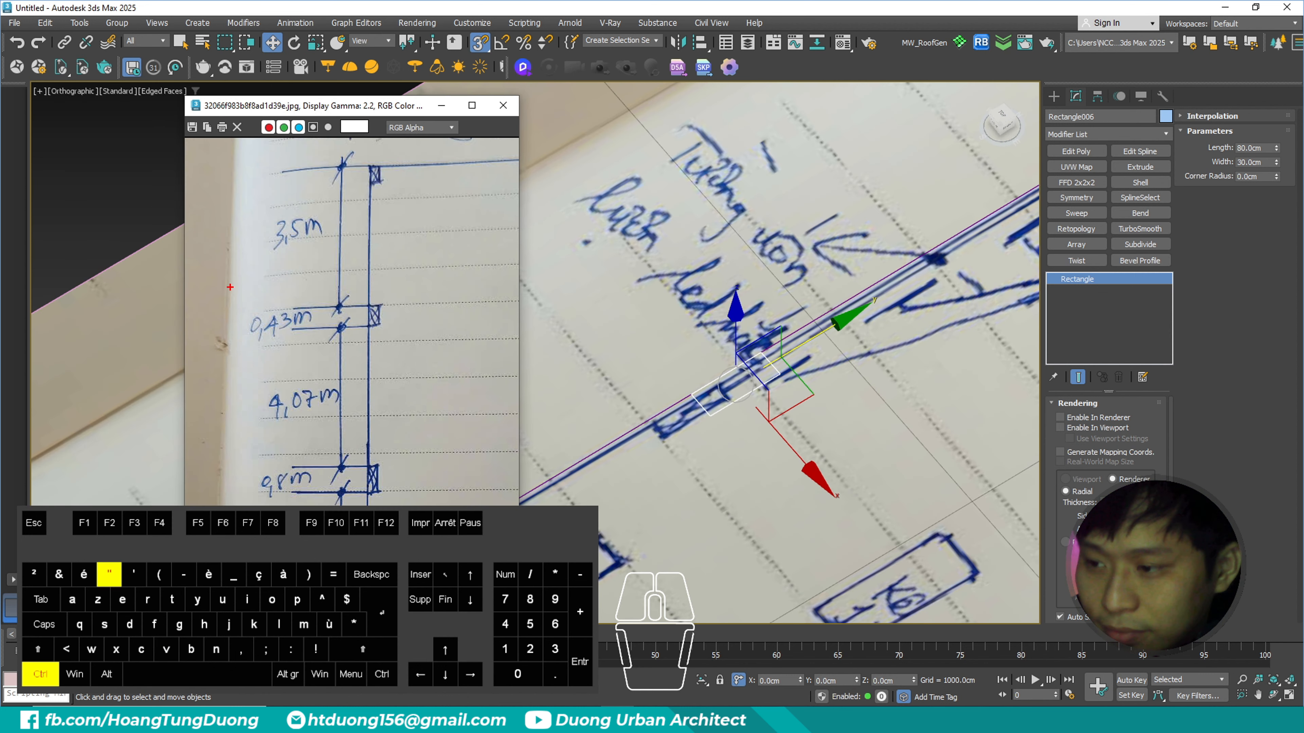
mouse_move(230, 285)
left_mouse_down("ctrl")
mouse_move(465, 394)
mouse_move(436, 361)
left_mouse_up("ctrl")
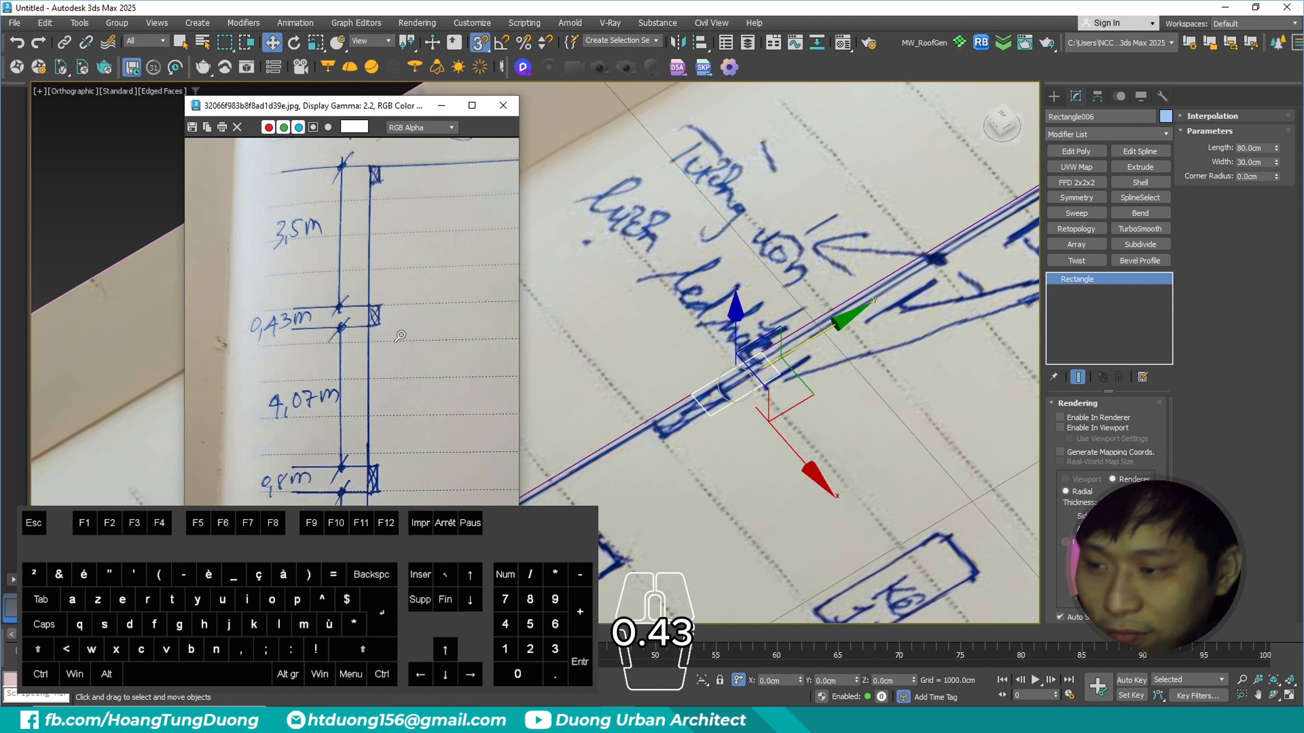
double_click(1252, 148)
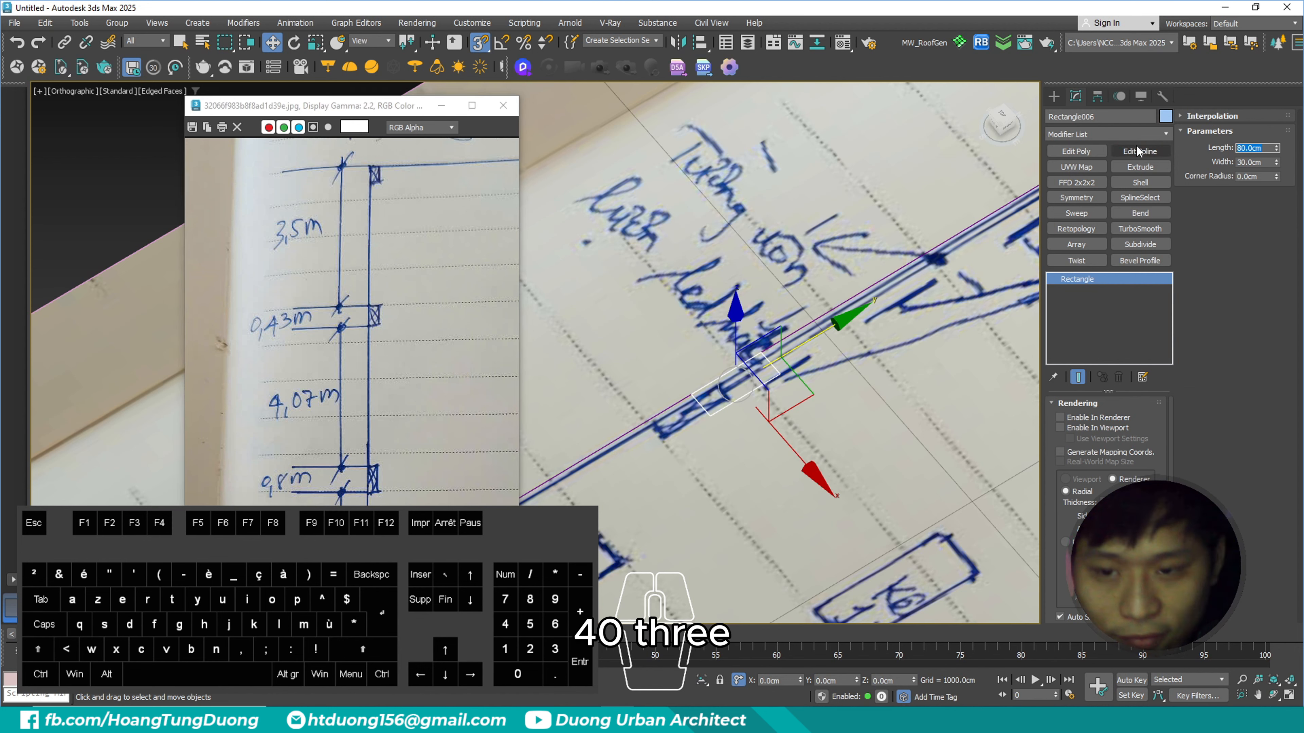
type("43")
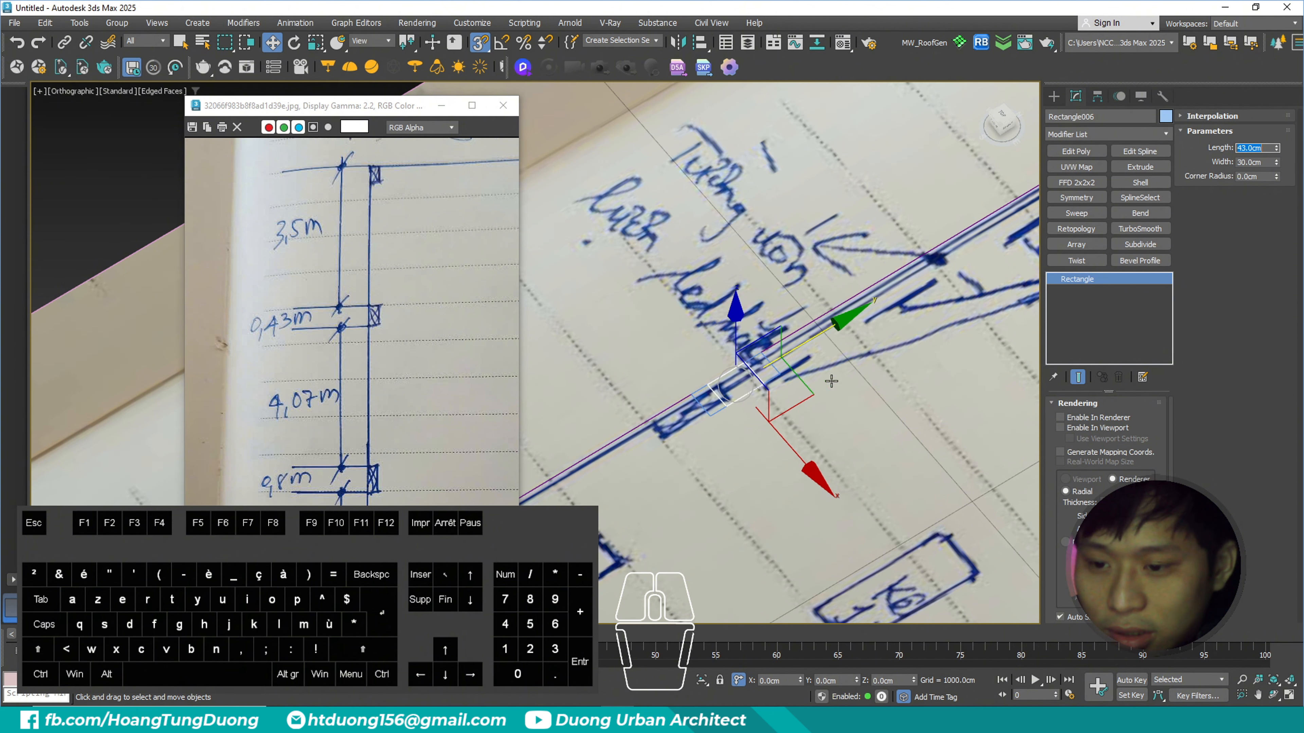
- Snap the 43 × 30 cm rectangle against the upper edge of the 80 × 30 cm column
scroll(730, 406, "up", 2)
left_click_drag(722, 385, 841, 319)
scroll(831, 323, "down", 4)
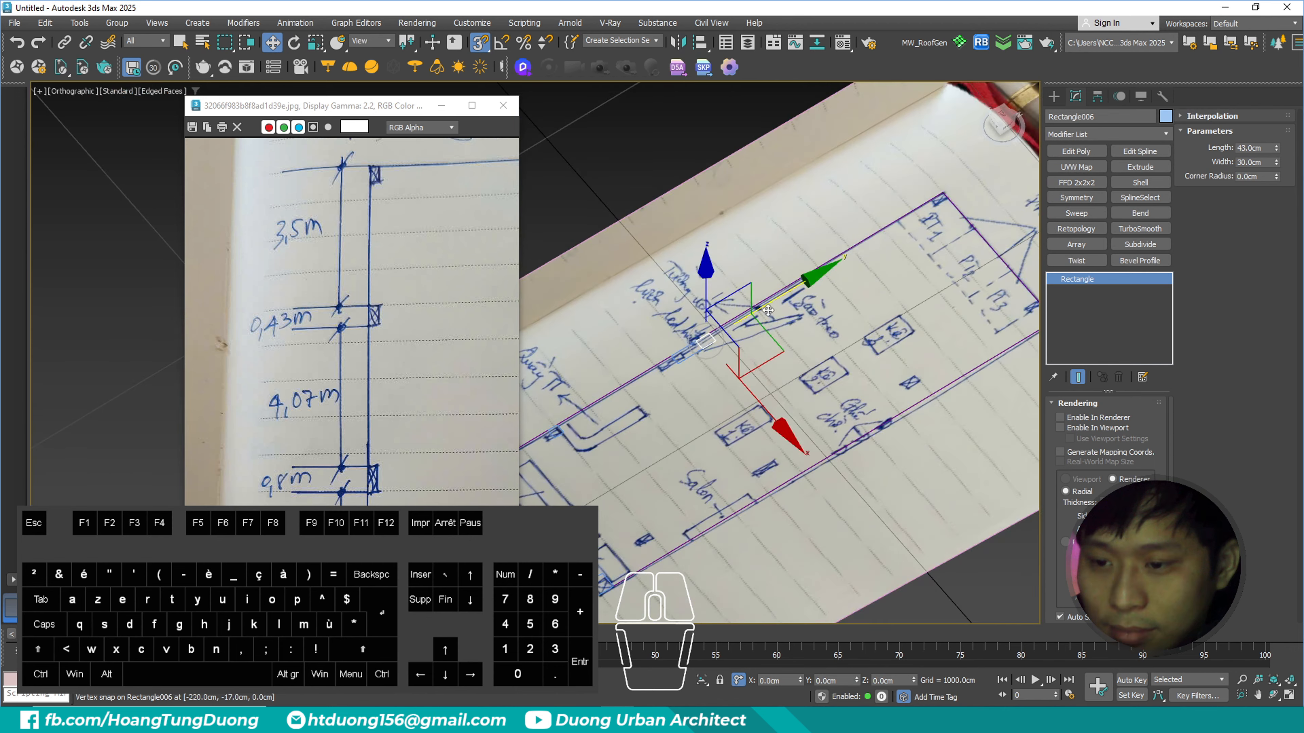
- Offset the 43 × 30 cm column rectangle 407 cm along the Y axis
scroll(807, 326, "up", 2)
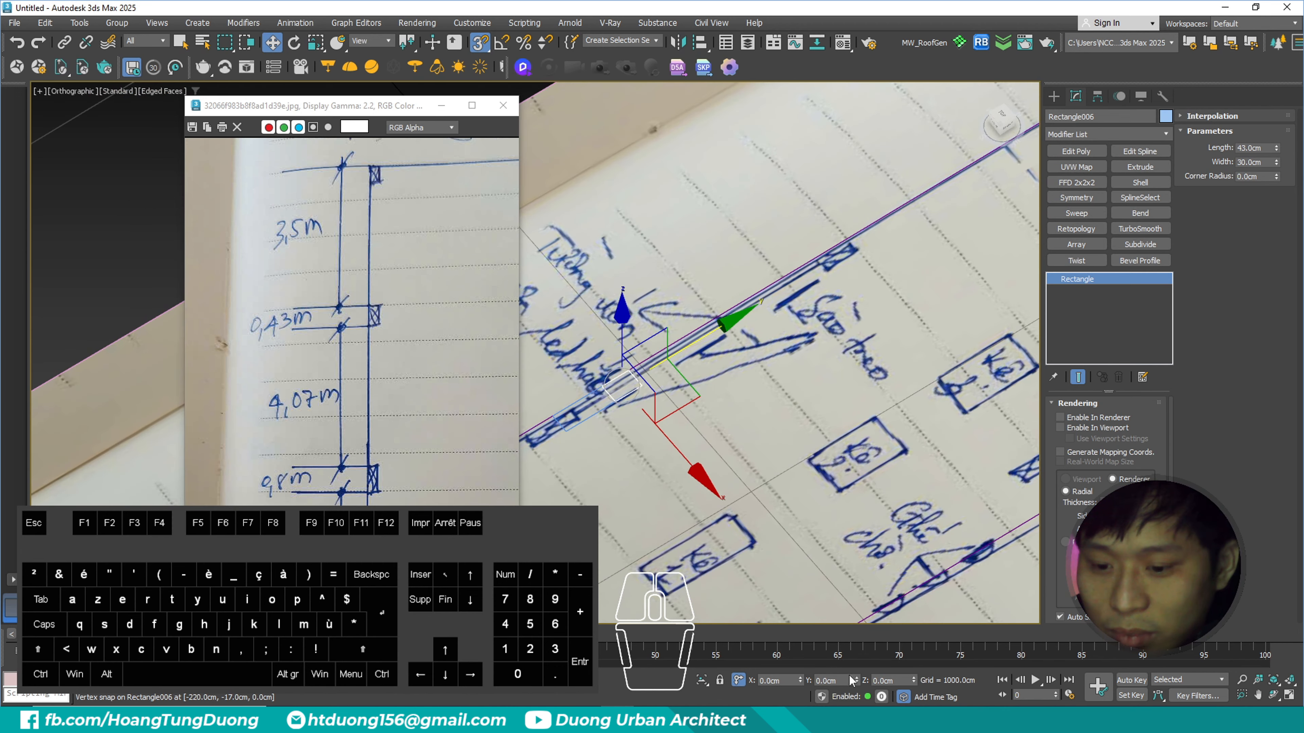
left_click_drag(845, 681, 743, 679)
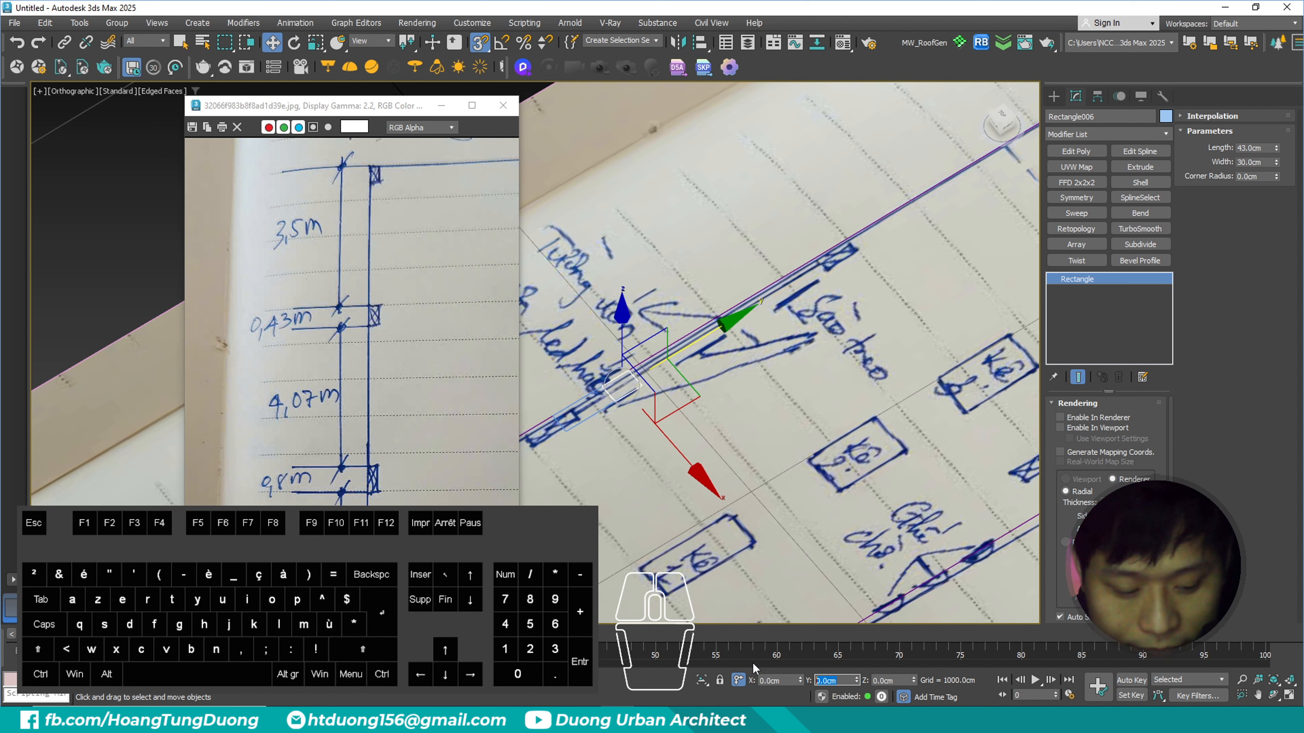
type("407")
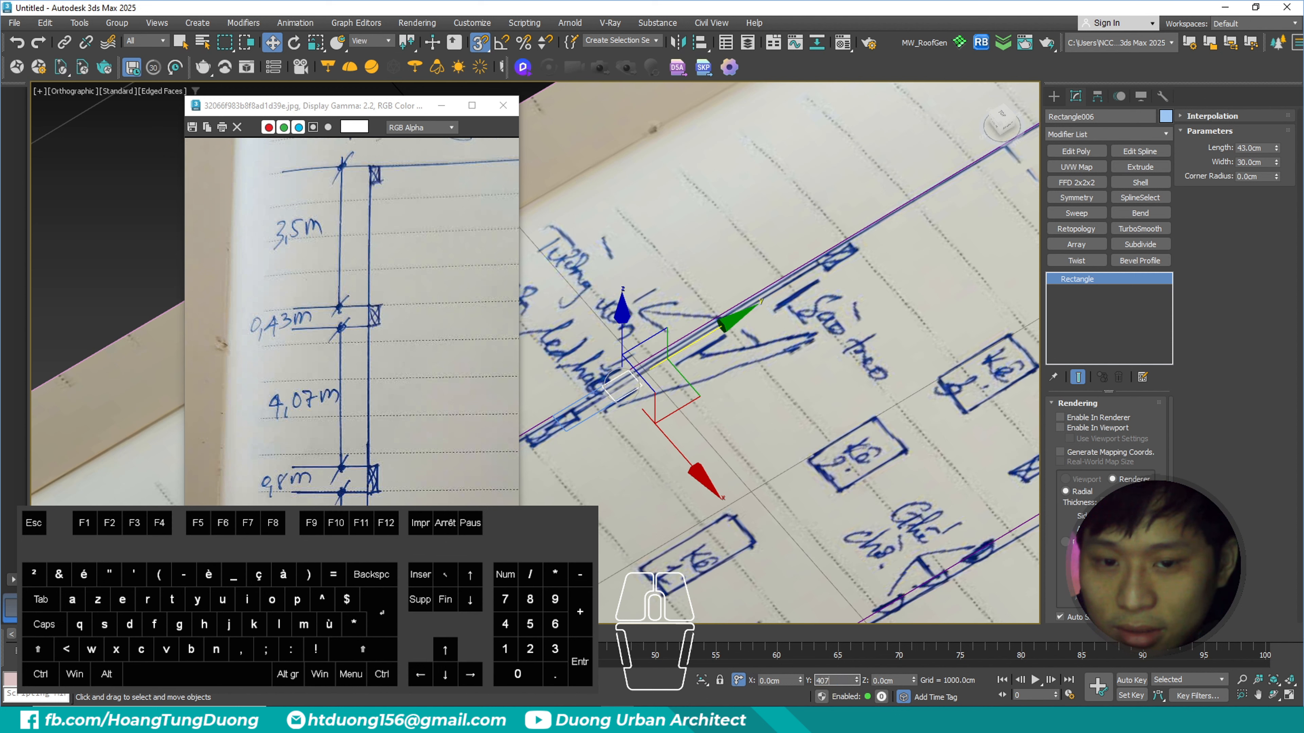
key("Return")
scroll(879, 255, "down", 4)
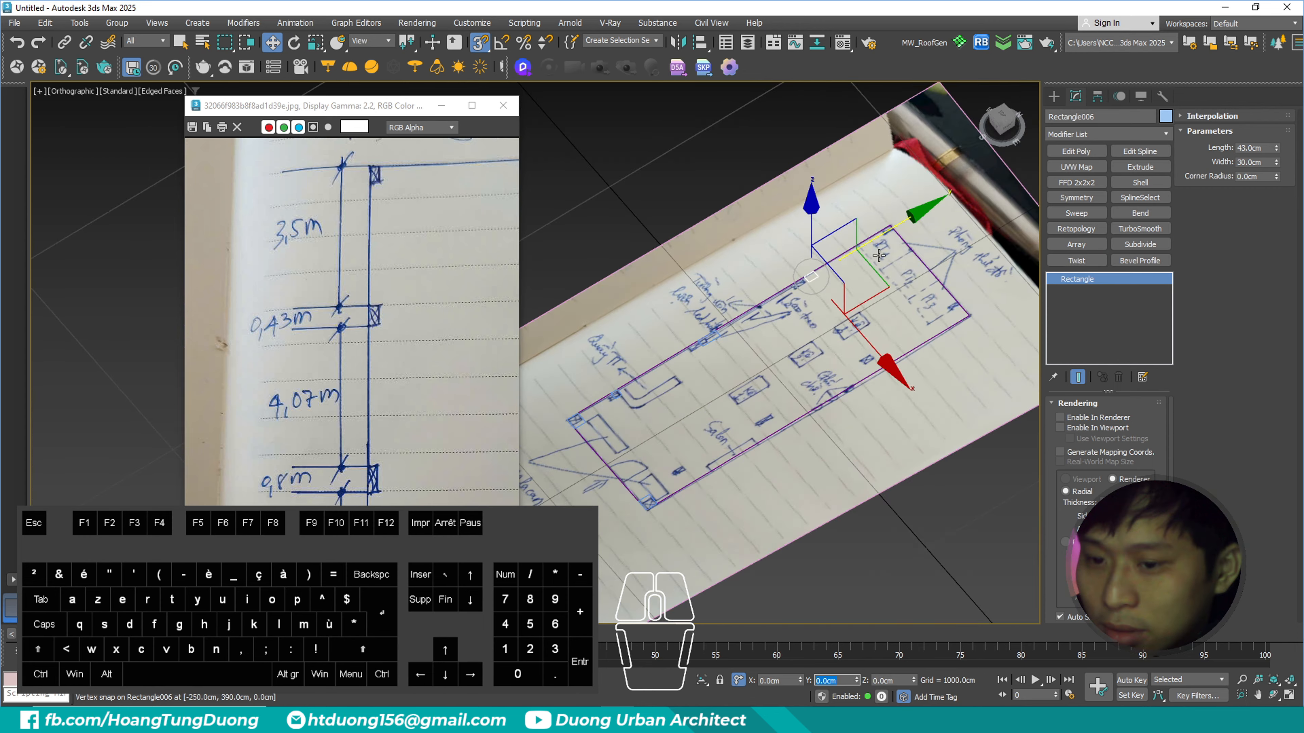
scroll(857, 265, "up", 4)
- Examine the existing-layout sketch for the dimensions of the upper-left corner column and the columns on the right
middle_click_drag(464, 205, 426, 281)
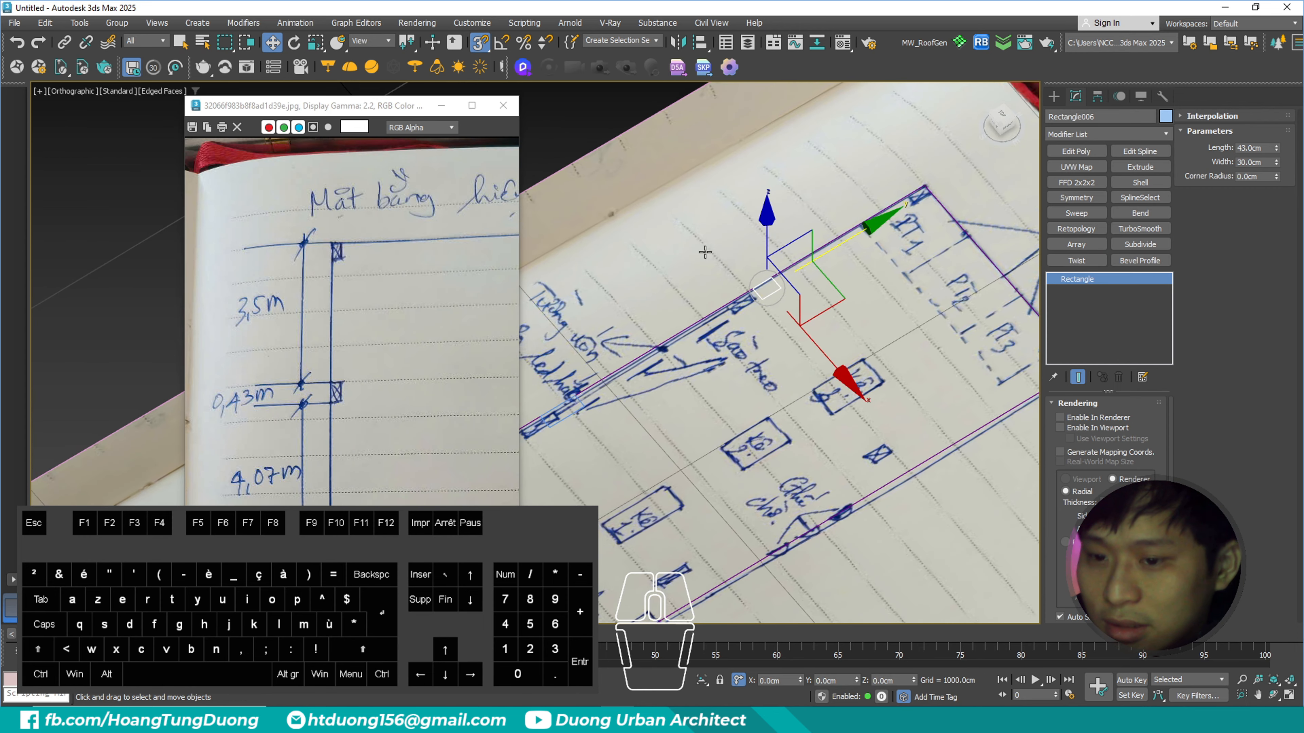
scroll(822, 333, "up", 4)
middle_click_drag(838, 336, 774, 398)
middle_click_drag(640, 451, 631, 438)
scroll(383, 296, "down", 2)
scroll(383, 295, "up", 1)
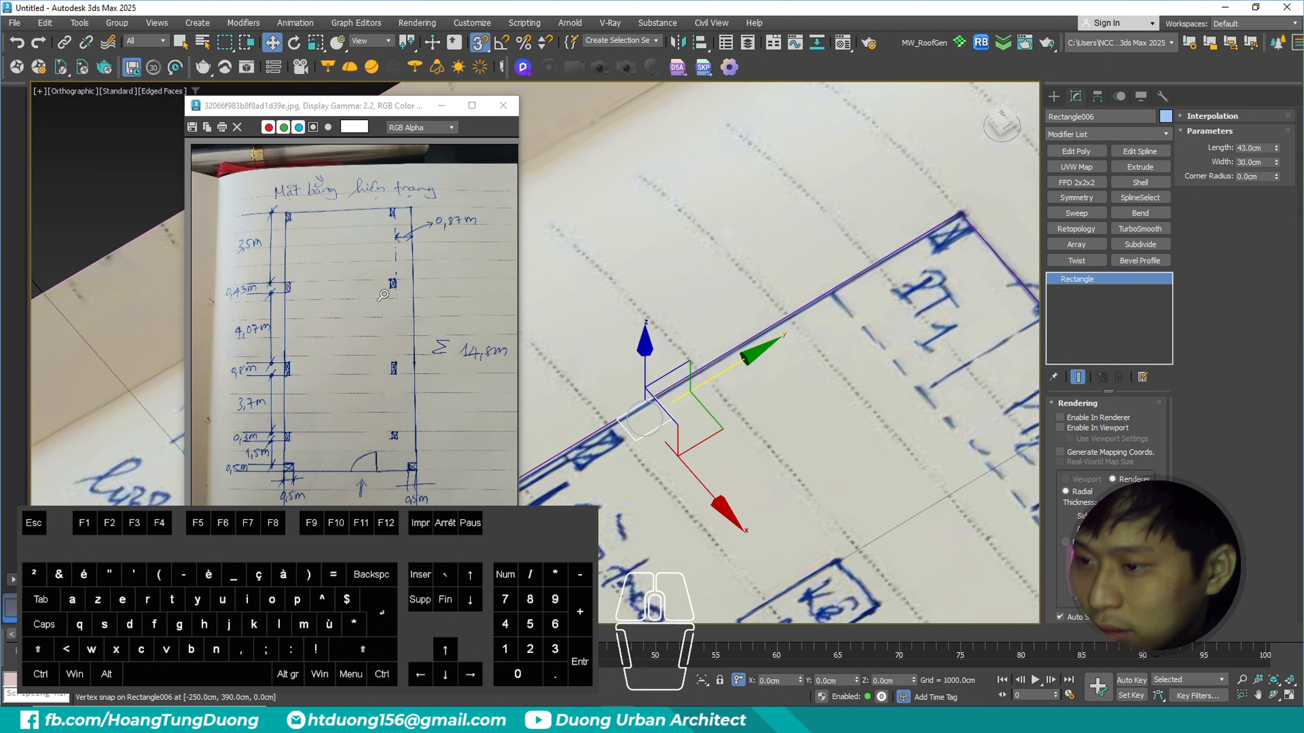
- Examine the upper-left corner column in the existing-layout sketch up close to judge its length
scroll(383, 296, "up", 2)
scroll(375, 238, "down", 2)
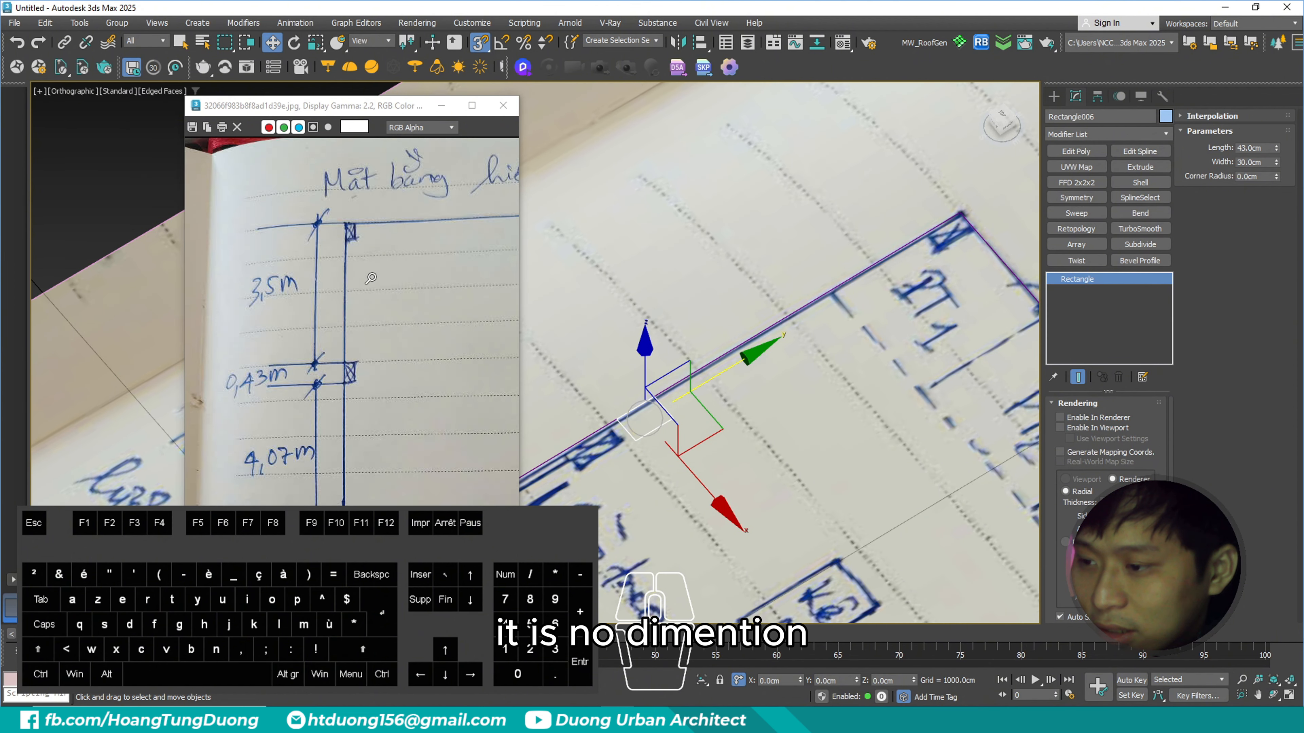
scroll(381, 383, "down", 1)
scroll(379, 257, "up", 3)
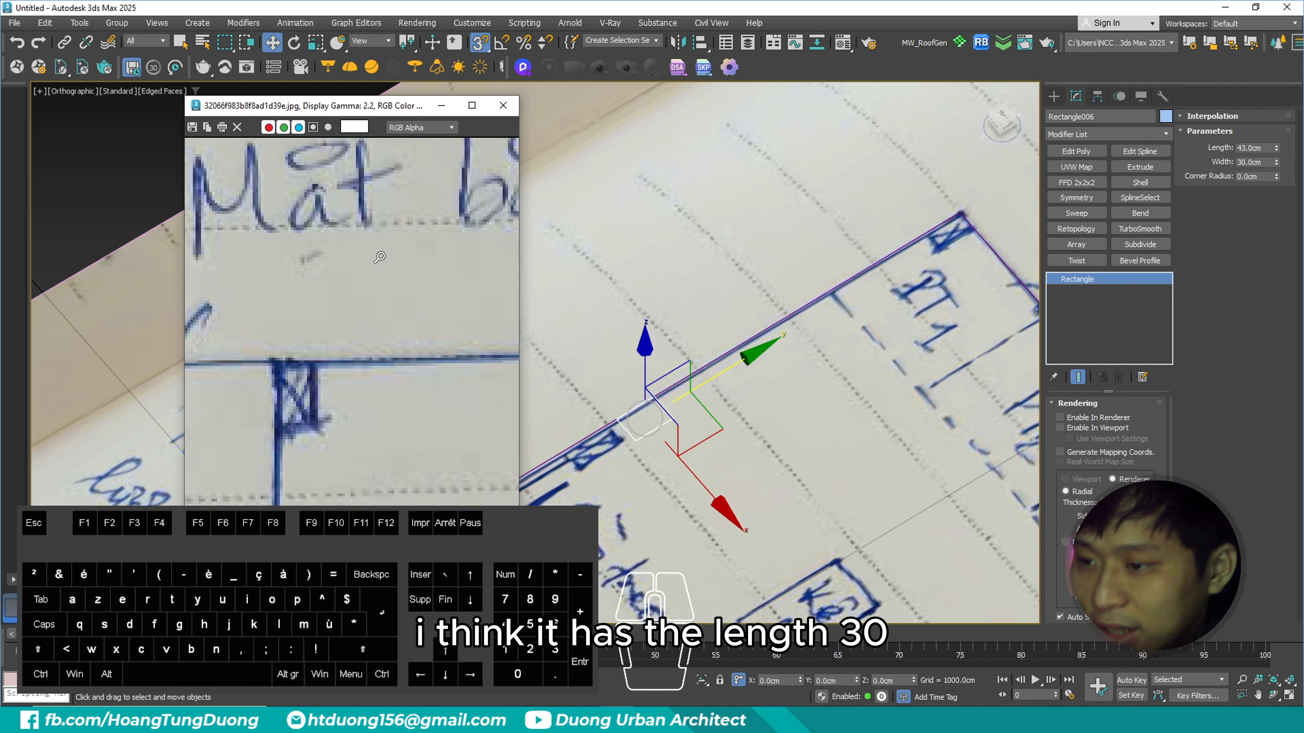
middle_click_drag(334, 368, 404, 312)
key("ctrl+3")
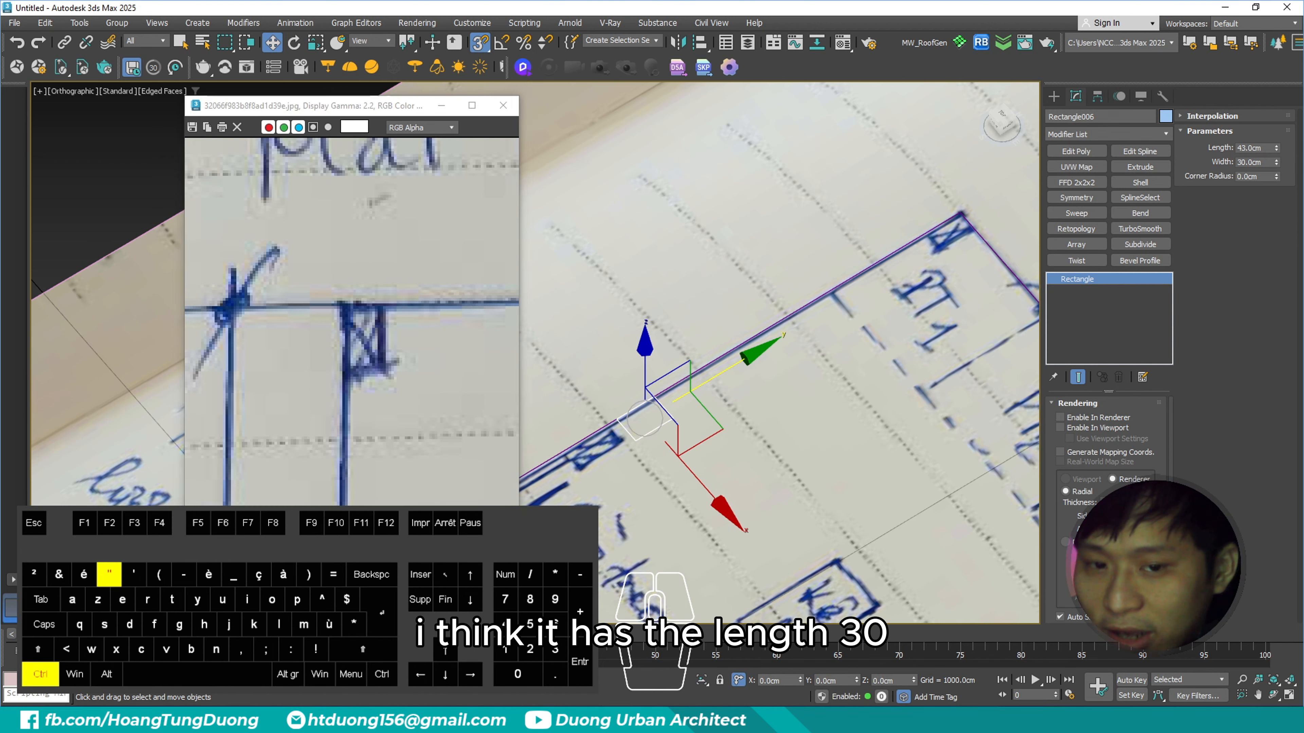
mouse_move(1198, 129)
left_mouse_down("ctrl")
mouse_move(1302, 168)
mouse_move(1302, 184)
left_mouse_up("ctrl")
key("Escape")
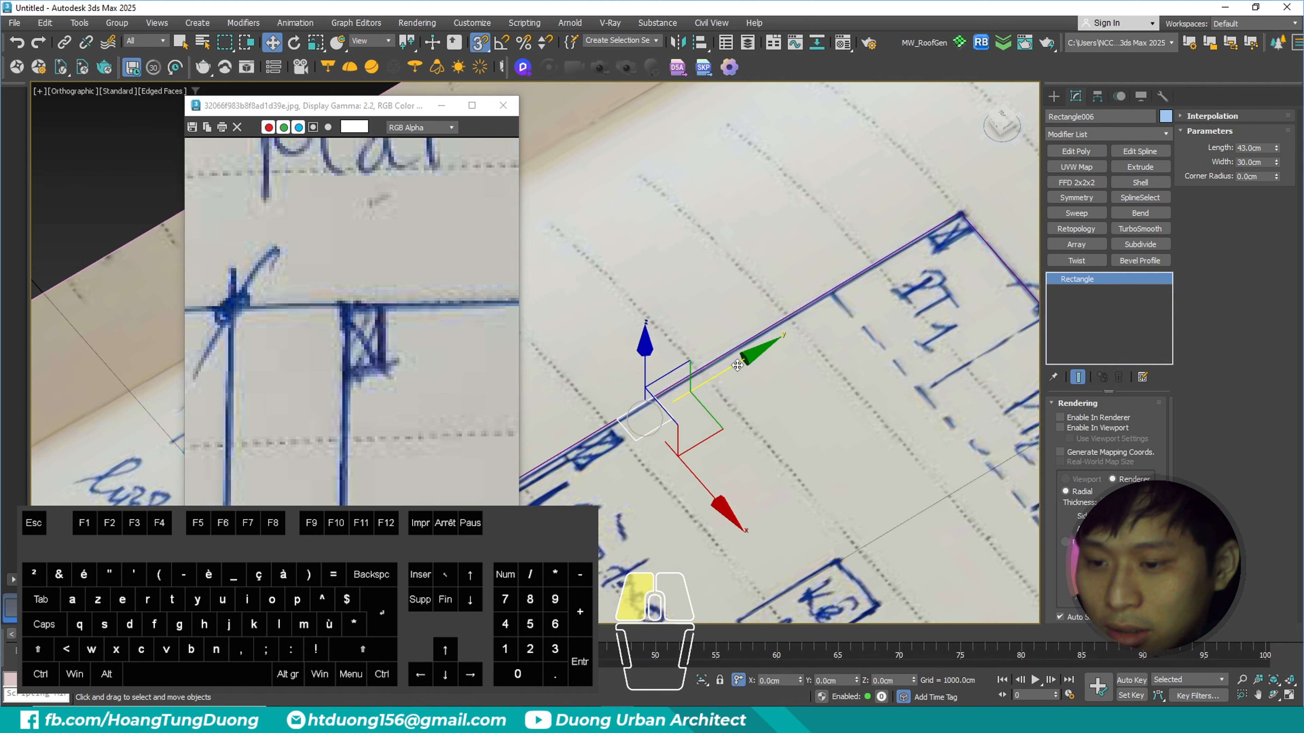
- Clone the 43 × 30 cm column rectangle in place as an independent copy and set the copy's length to 30 cm
left_click_drag(753, 361, 817, 329)
key("ctrl+z")
middle_click_drag(826, 355, 830, 280)
key("ctrl+v")
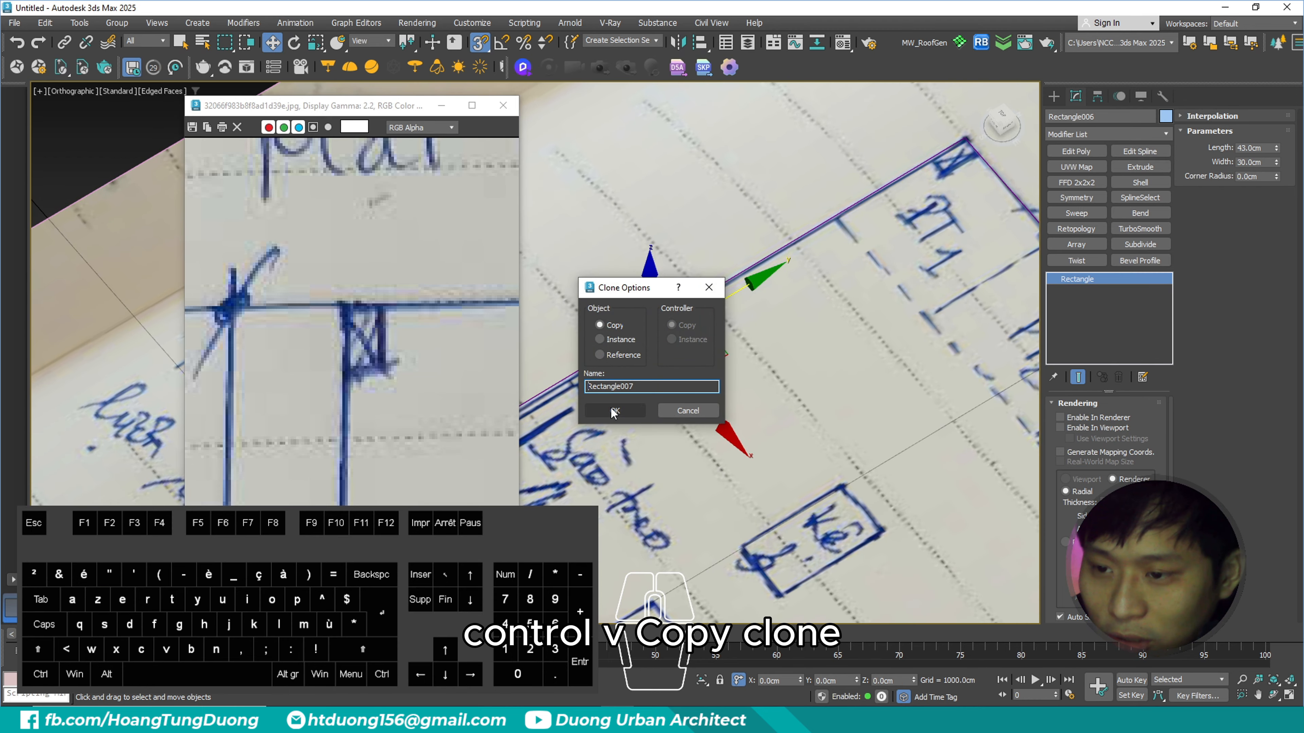
left_click(614, 410)
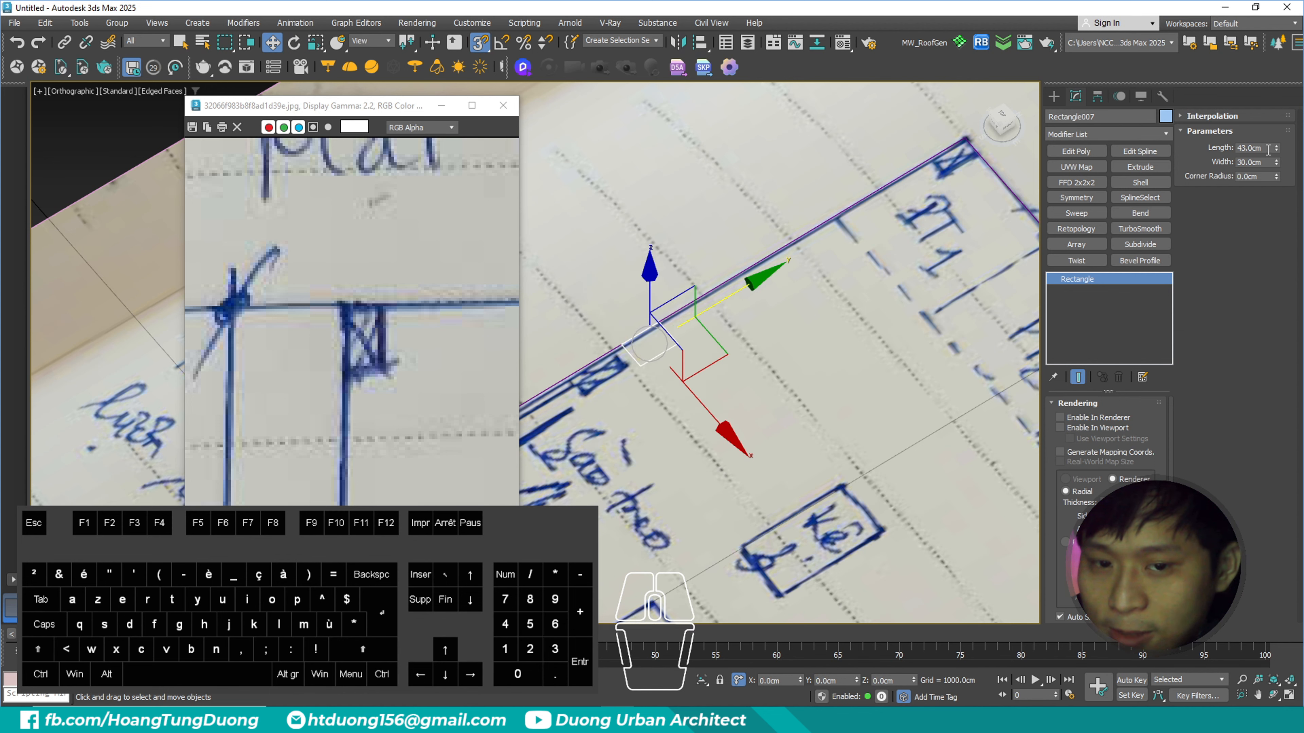
left_click_drag(1267, 150, 1151, 167)
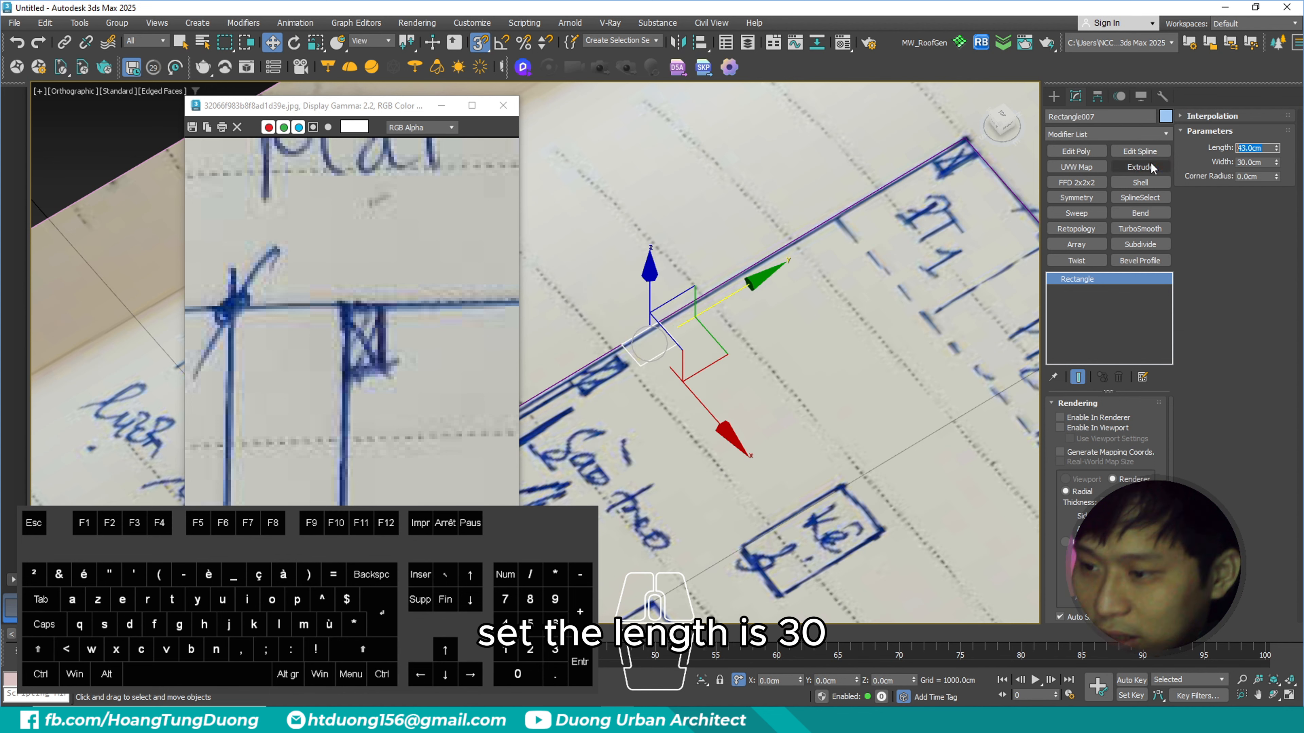
type("30")
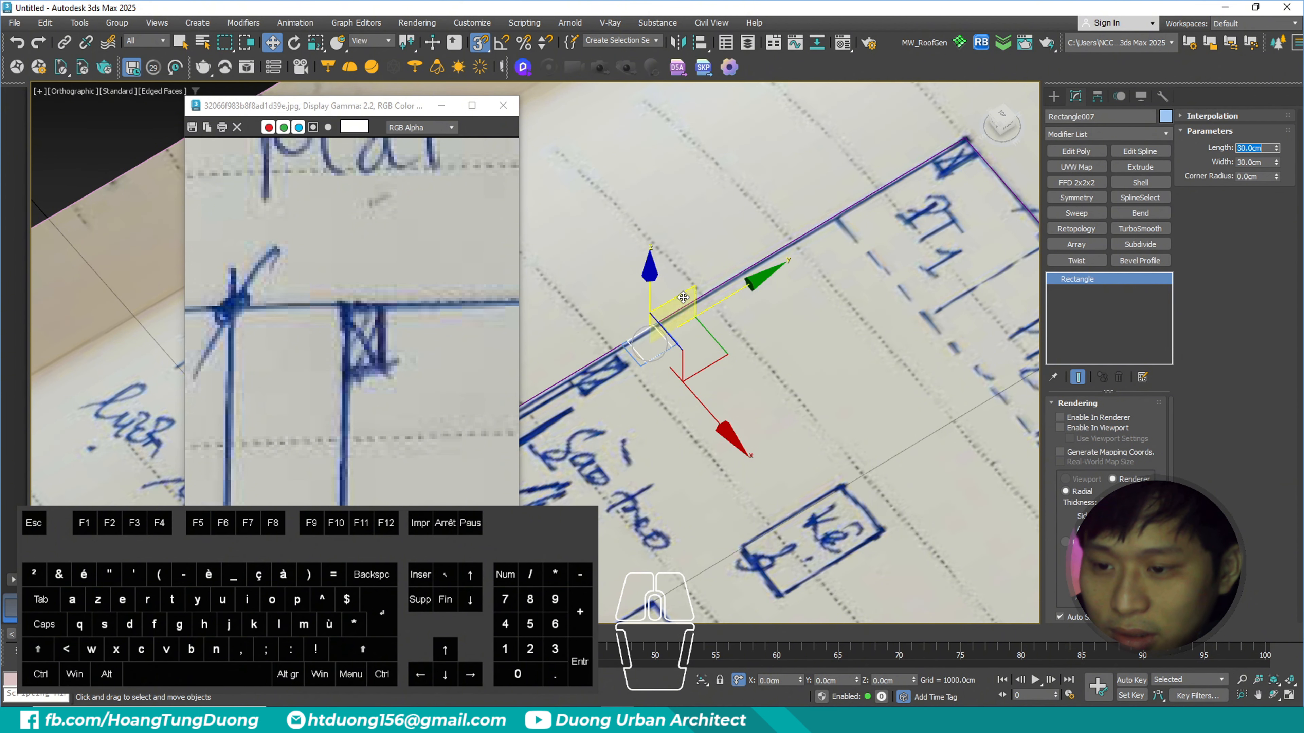
- Snap the 30 × 30 cm column rectangle into the upper-left corner of the floor outline
left_click_drag(676, 352, 805, 274)
middle_click_drag(806, 274, 725, 326)
left_click(725, 327)
scroll(728, 298, "up", 3)
scroll(643, 345, "down", 2)
left_click_drag(643, 345, 940, 263)
scroll(890, 279, "down", 6)
middle_click_drag(890, 278, 933, 261, "alt")
middle_click_drag(932, 262, 841, 260)
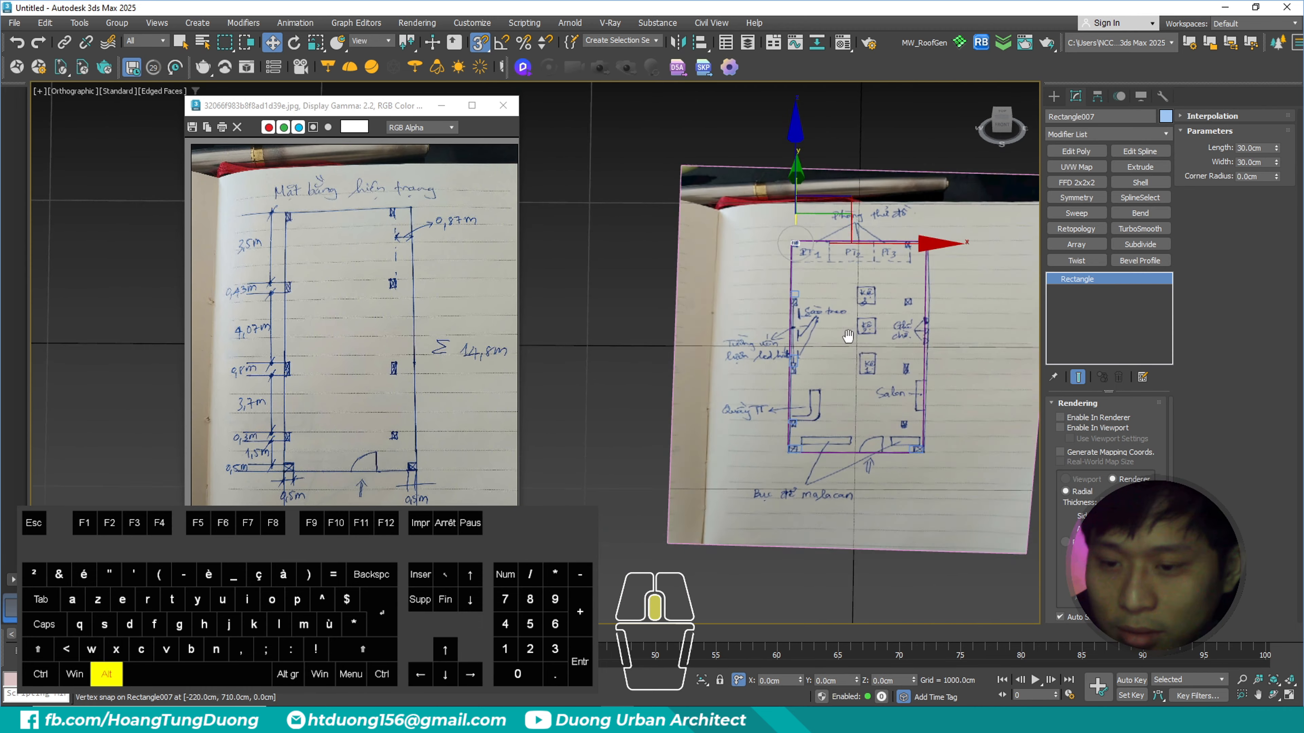
scroll(793, 290, "up", 2)
middle_click_drag(793, 289, 797, 286, "alt")
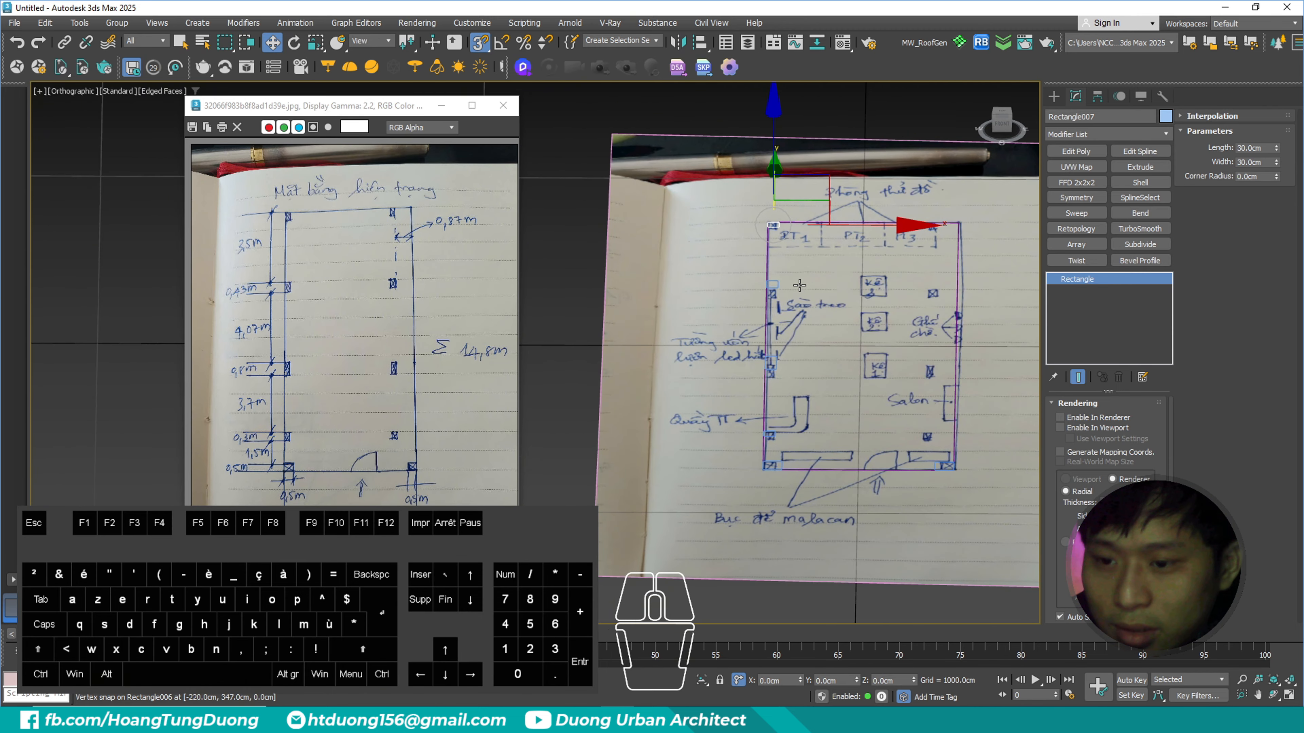
- Switch the viewport to wireframe and clone the four column rectangles above the lower-left corner column in place as instances
key("F3")
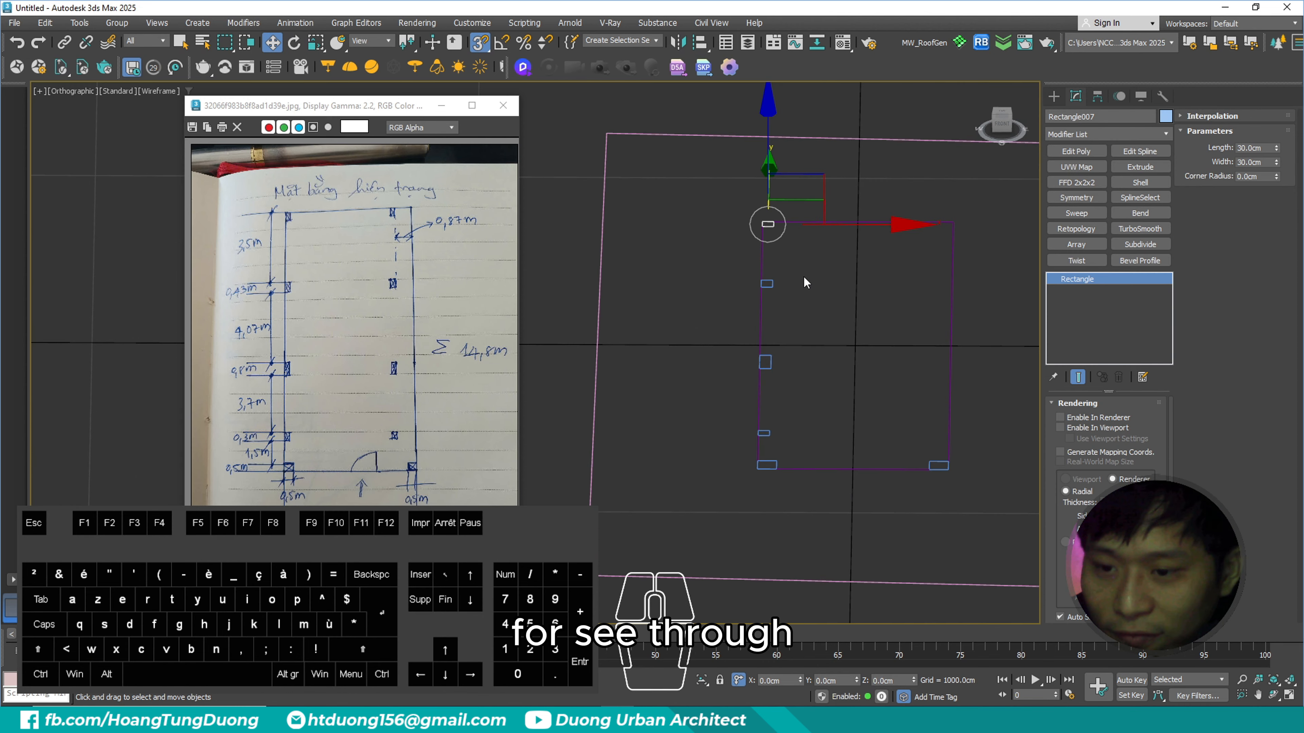
left_click_drag(794, 274, 762, 445, "ctrl")
middle_click_drag(770, 355, 687, 345, "alt")
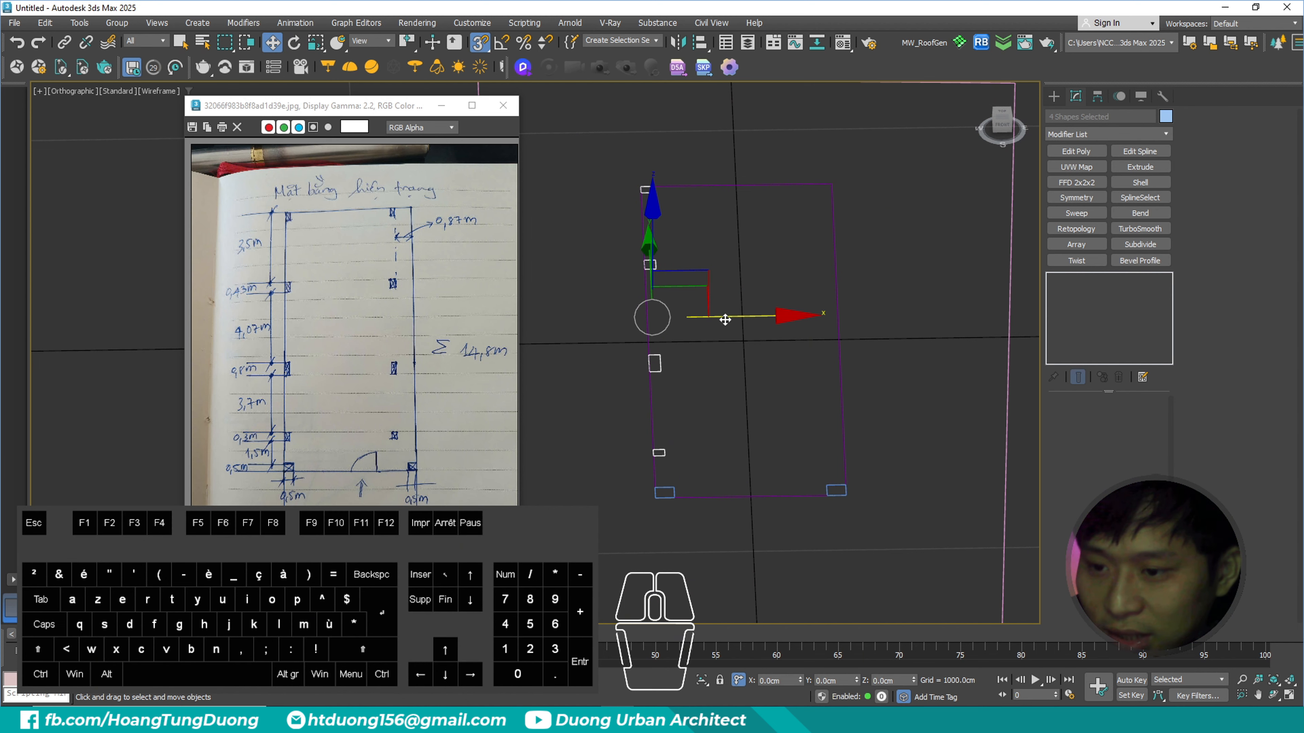
mouse_move(725, 319)
middle_mouse_down("alt")
mouse_move(699, 338)
mouse_move(717, 344)
mouse_move(691, 333)
mouse_move(707, 239)
middle_mouse_up("alt")
key("ctrl+v")
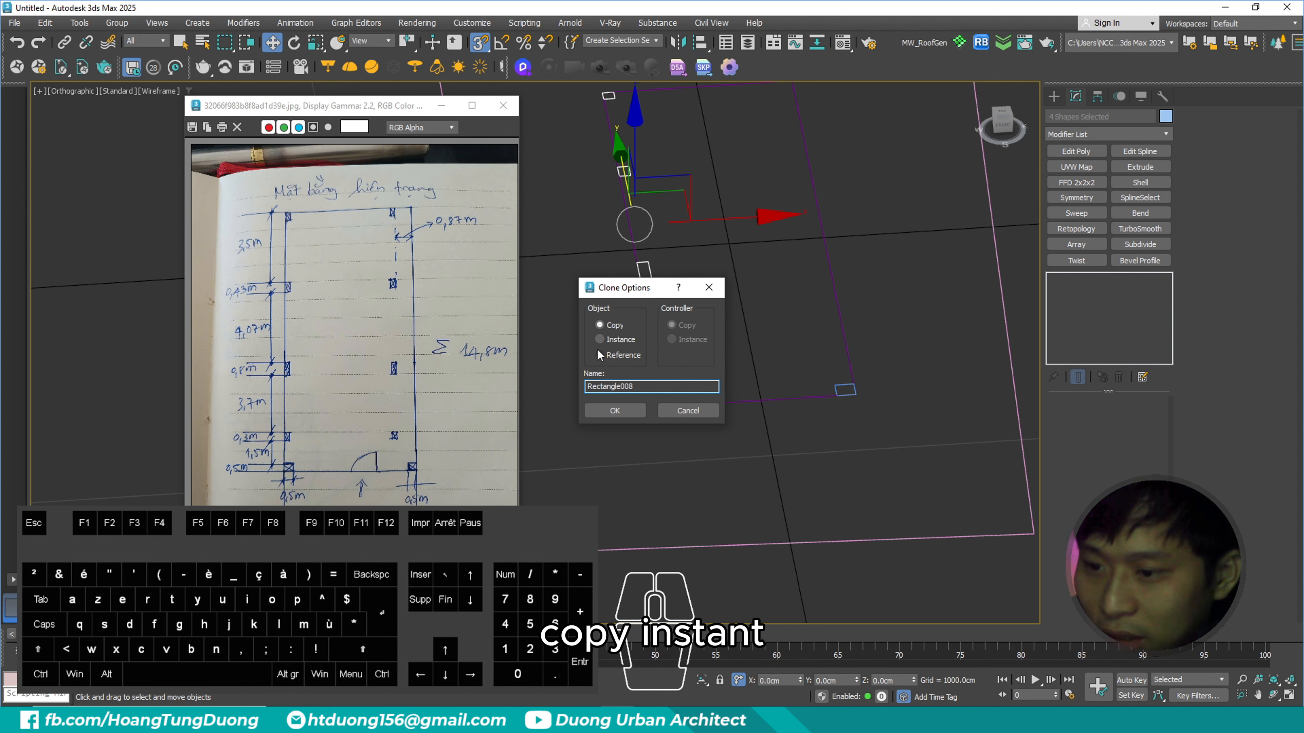
left_click(614, 340)
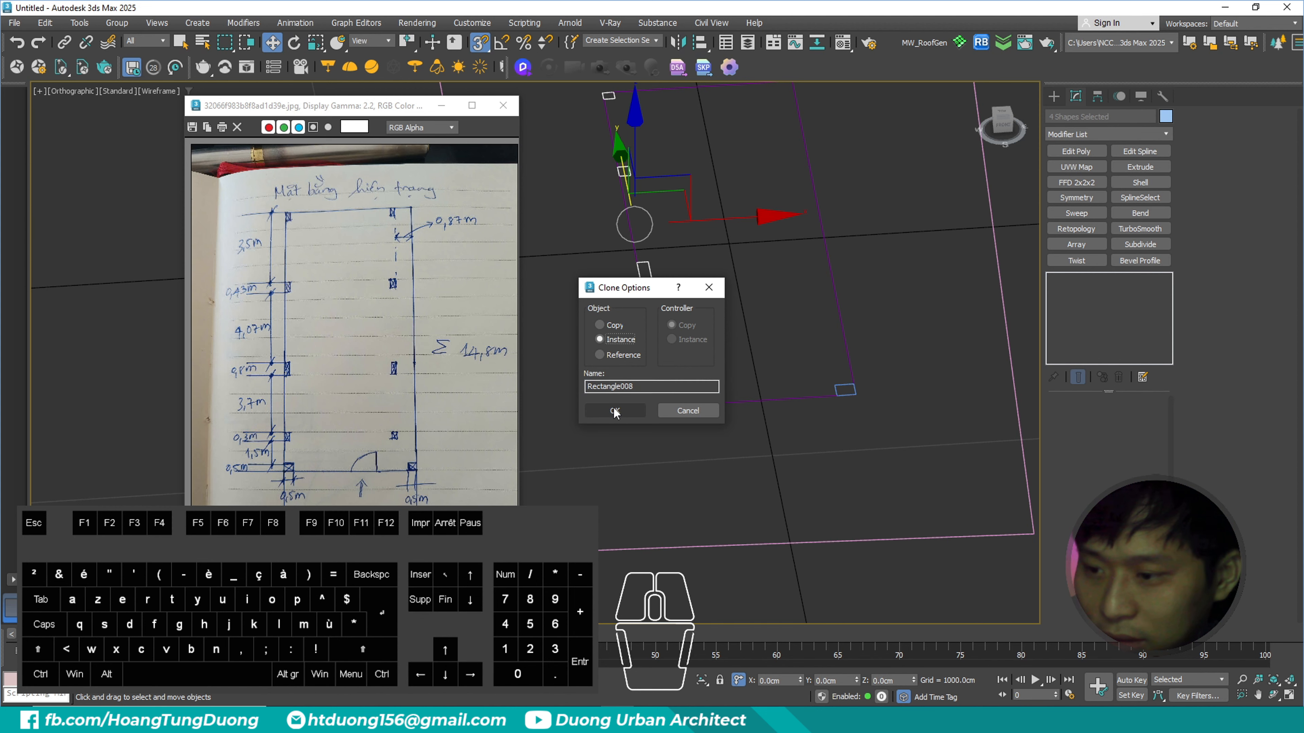
left_click(615, 411)
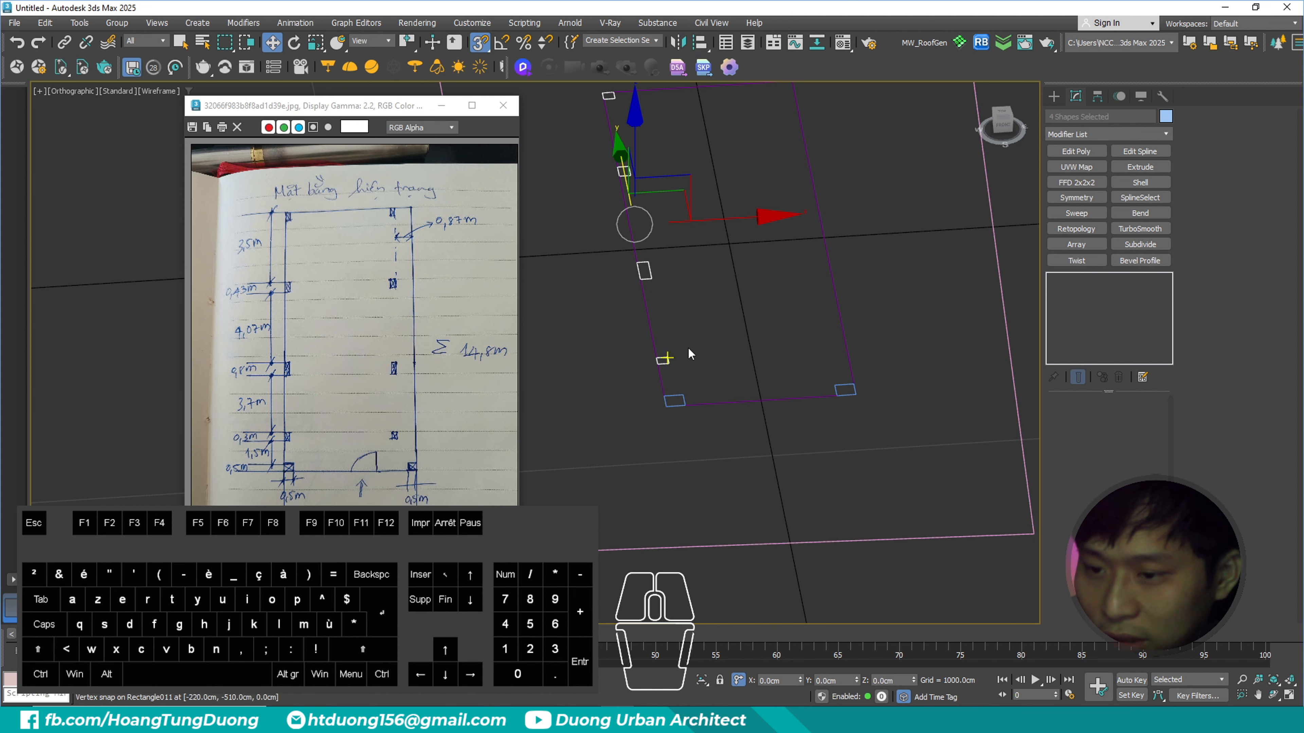
- Move the four cloned column rectangles along the X axis and snap them against the floor outline's right edge
scroll(704, 297, "up", 2)
scroll(657, 280, "down", 2)
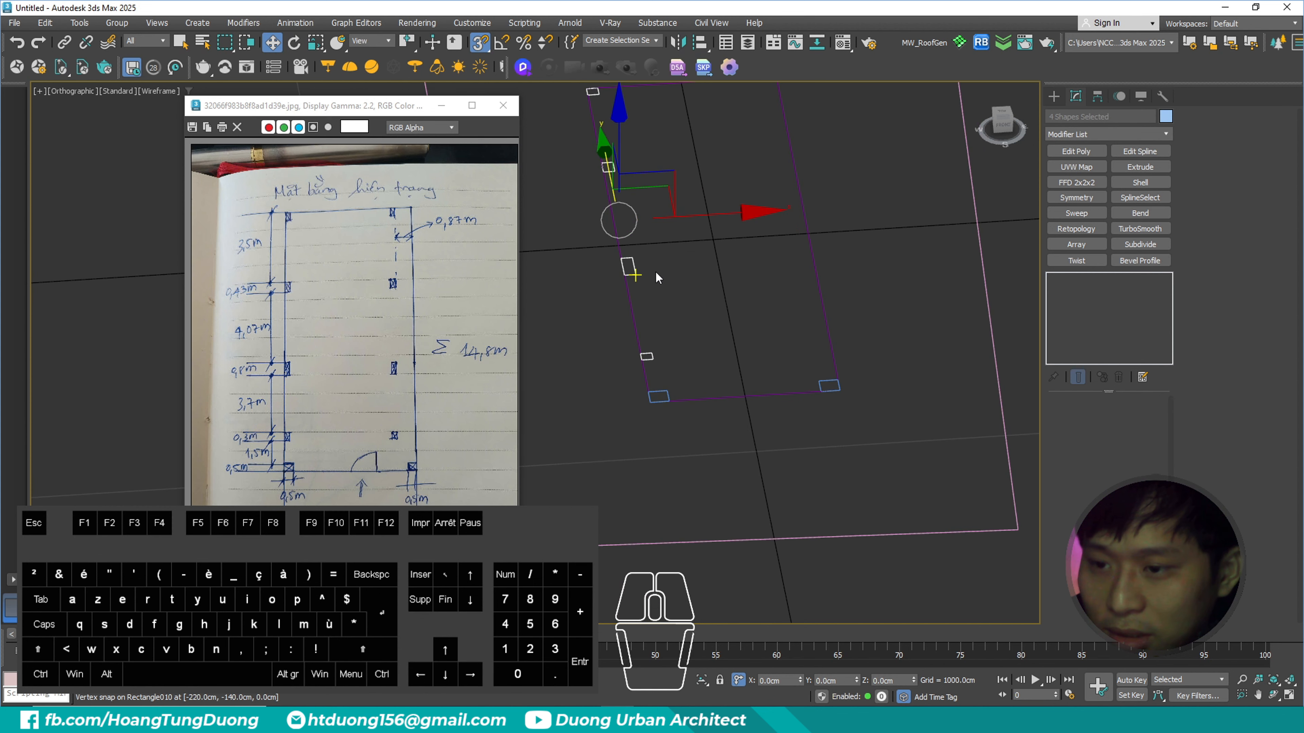
left_click(678, 219)
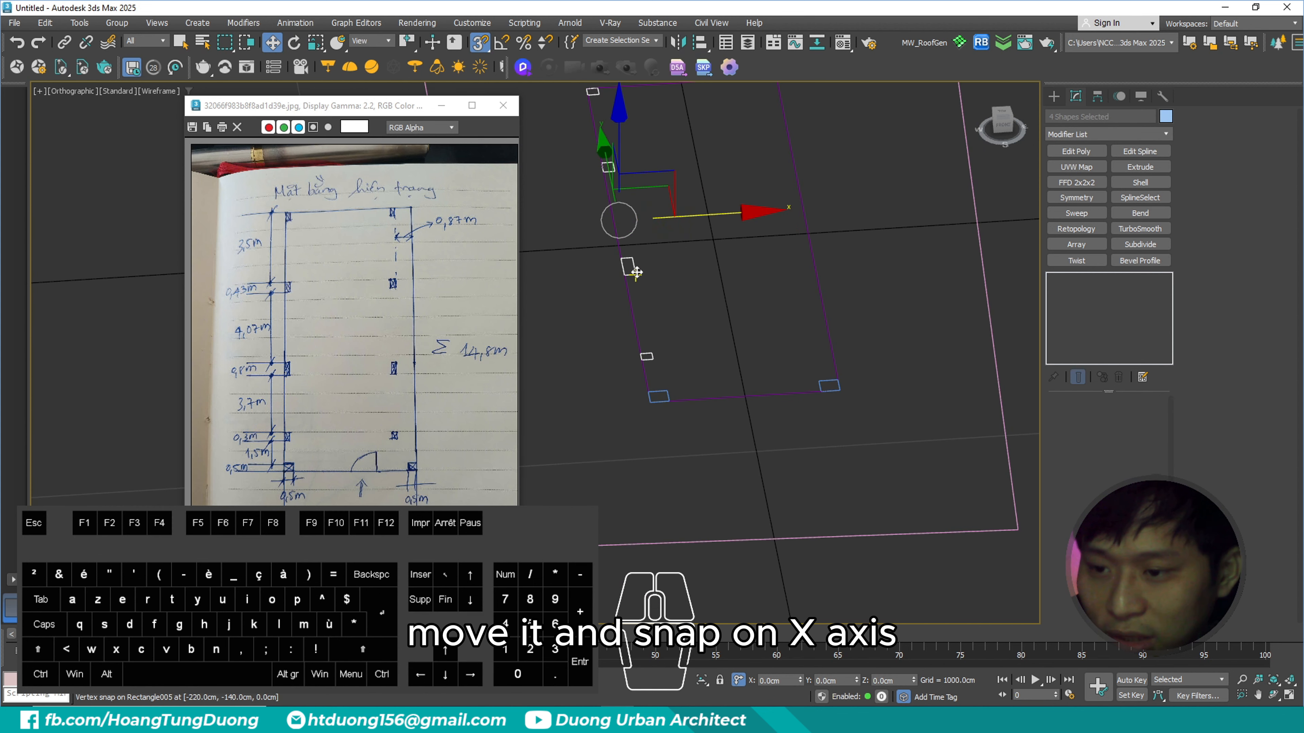
left_click_drag(635, 273, 829, 373)
middle_click_drag(839, 260, 837, 348)
middle_click_drag(837, 349, 815, 338, "alt")
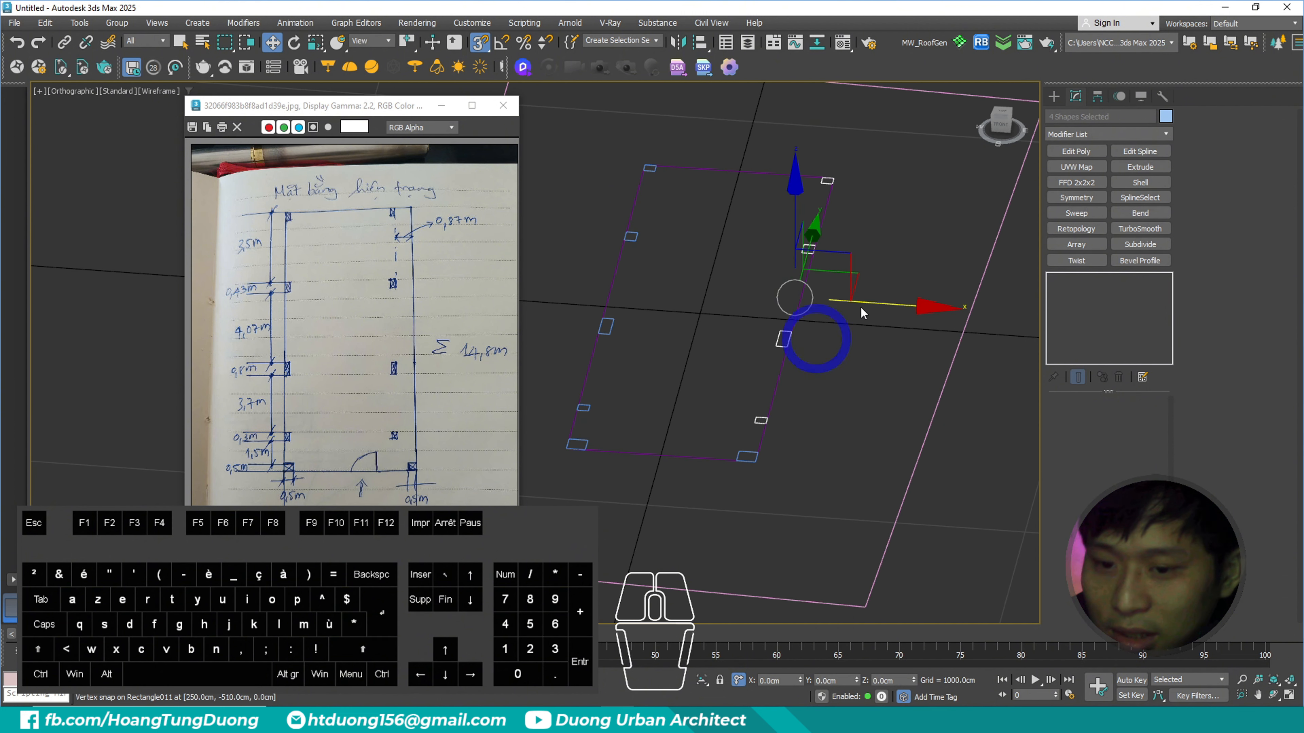
- Offset the four right-hand column rectangles -87 cm along the X axis, following the sketch's 0.87 m dimension
key("ctrl+3")
left_click_drag(386, 208, 501, 265, "ctrl")
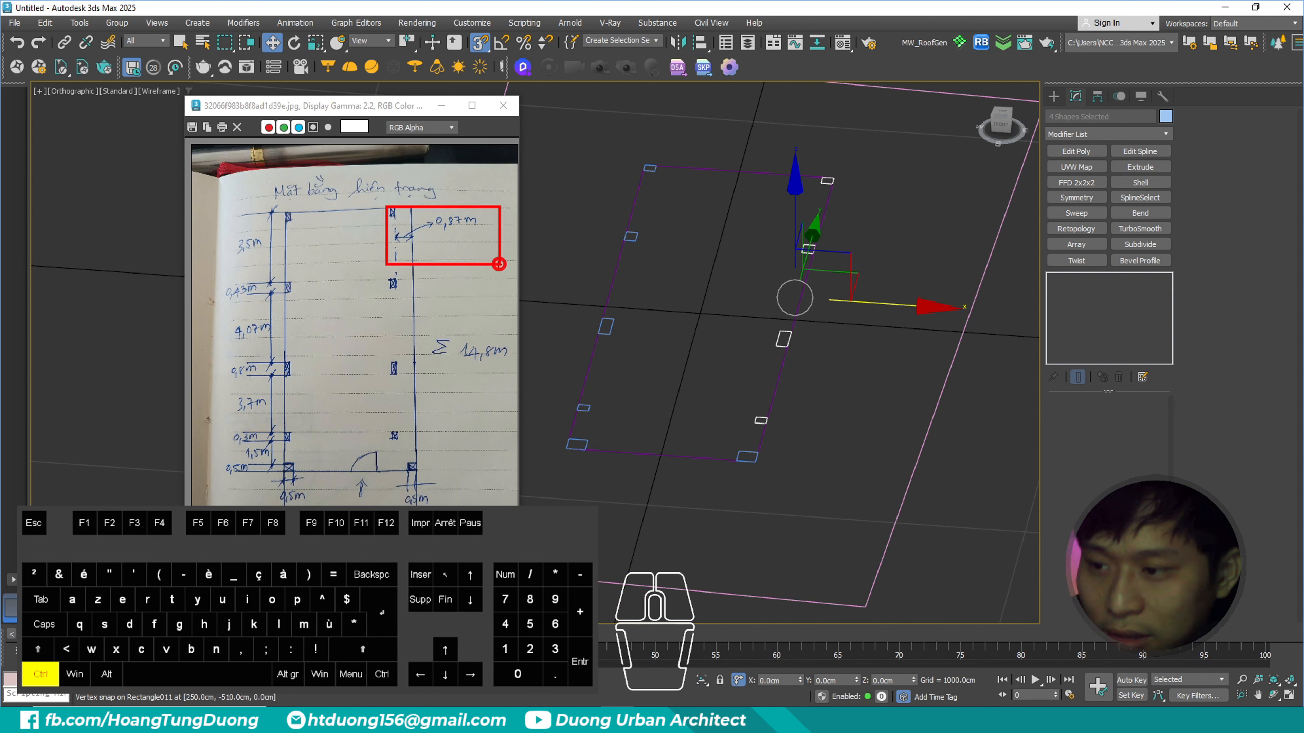
mouse_move(926, 359)
left_mouse_down()
mouse_move(853, 342)
mouse_move(859, 358)
left_mouse_up()
key("Escape")
middle_click_drag(854, 318, 820, 308, "alt")
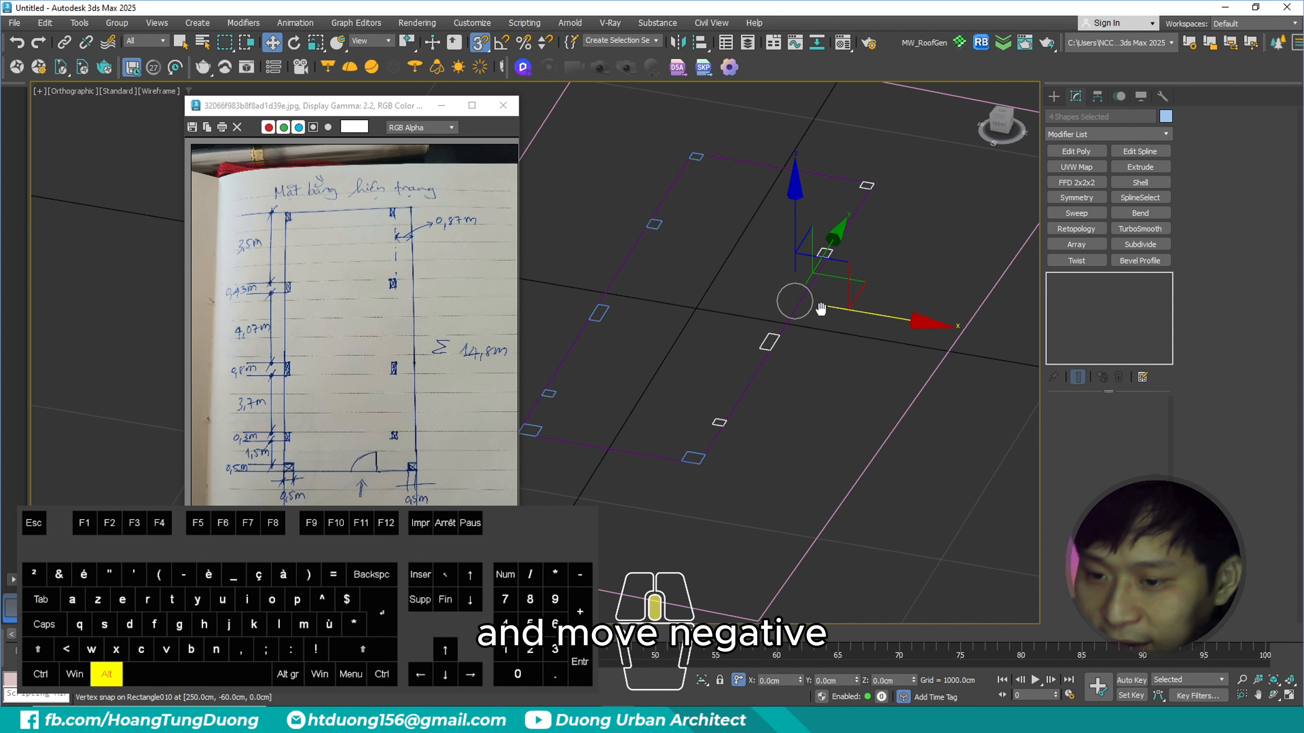
scroll(772, 341, "up", 2)
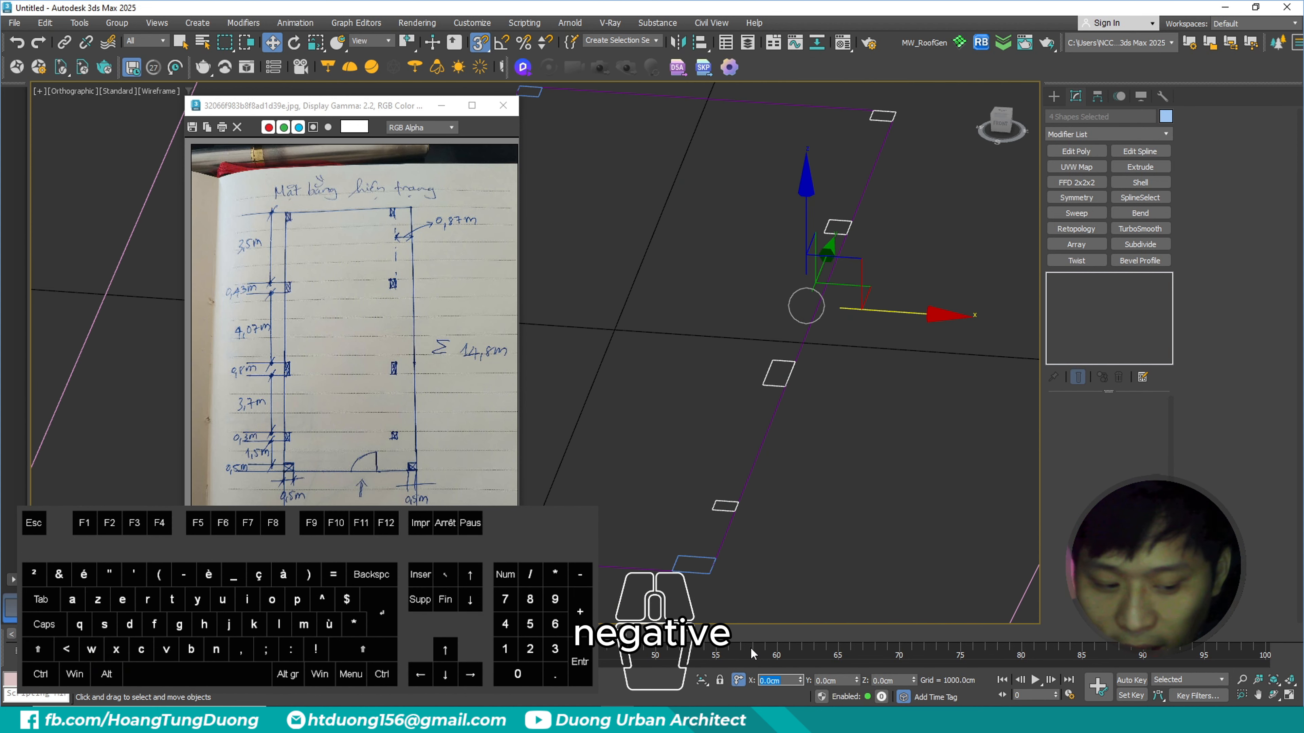
type("-")
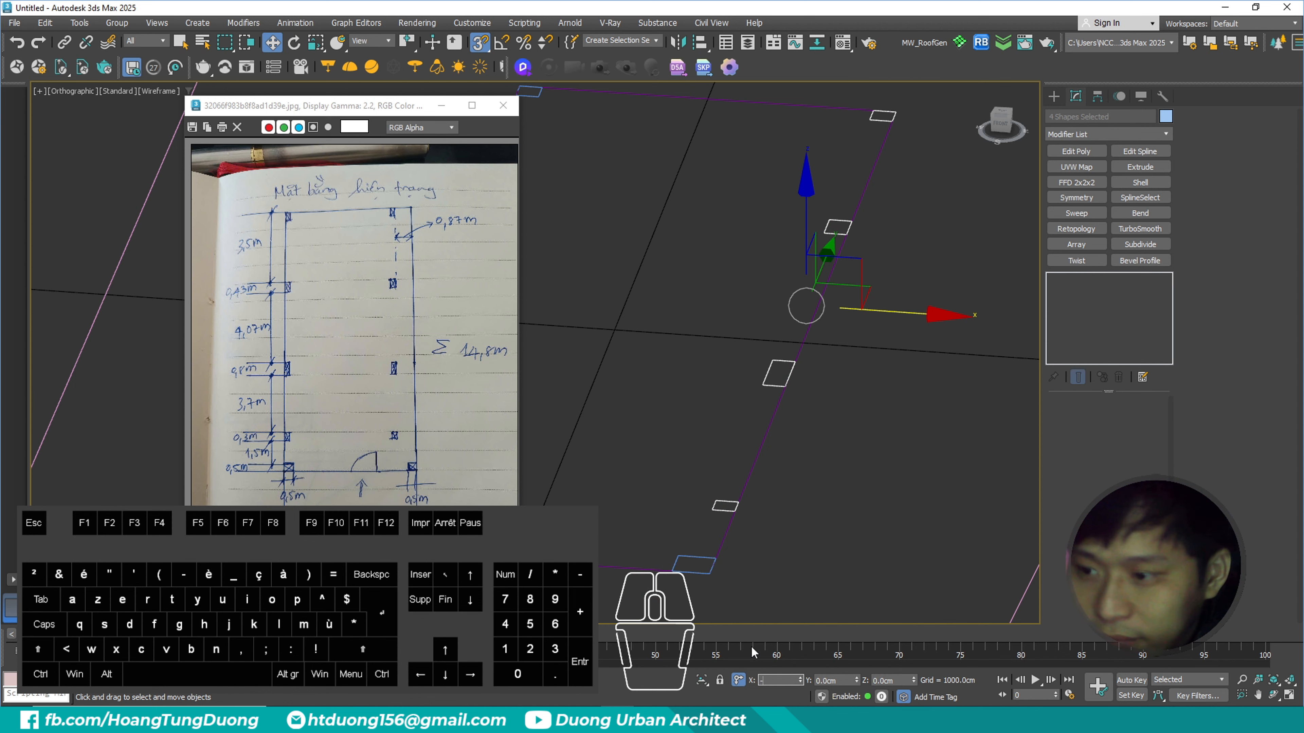
type("87")
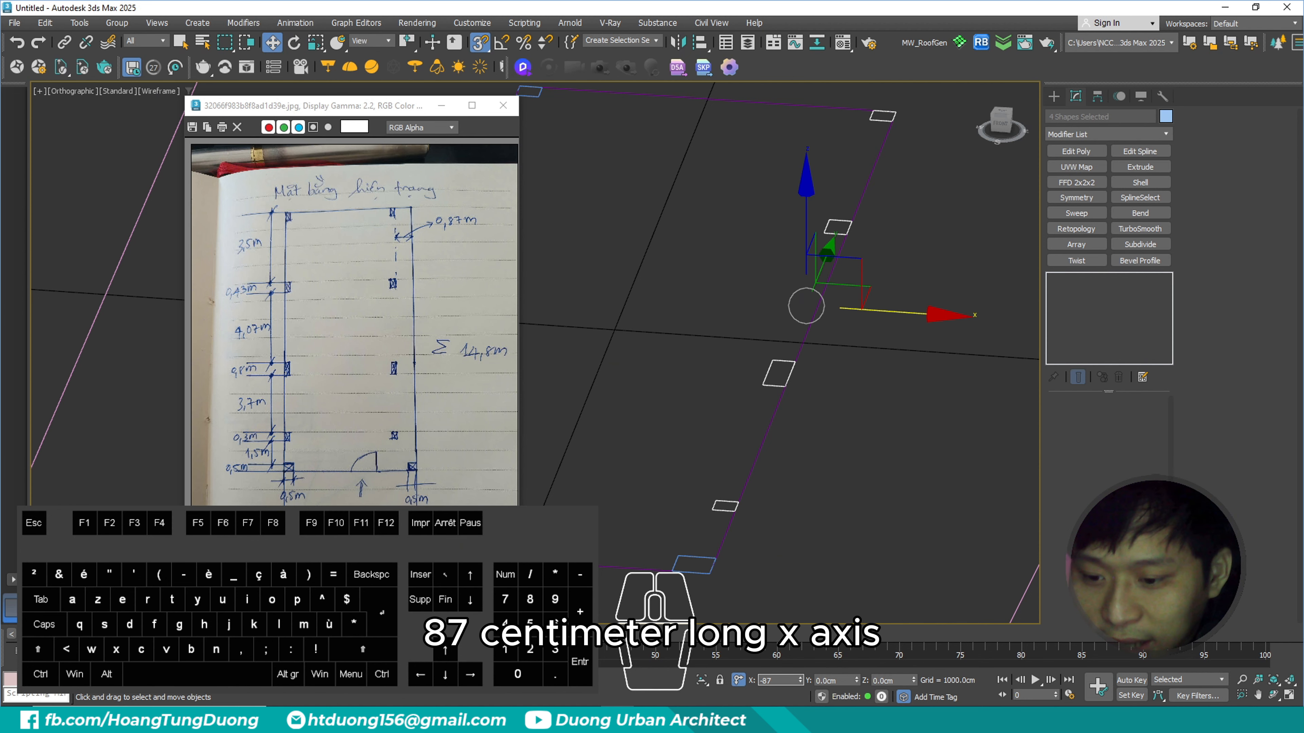
key("Return")
- Review the complete column layout of the floor plan from several angles and clear the selection
scroll(783, 376, "down", 3)
middle_click_drag(753, 345, 763, 358, "alt")
middle_click_drag(763, 358, 775, 334)
key("ctrl+2")
mouse_move(895, 564)
left_mouse_down("ctrl")
mouse_move(577, 213)
mouse_move(566, 138)
left_mouse_up("ctrl")
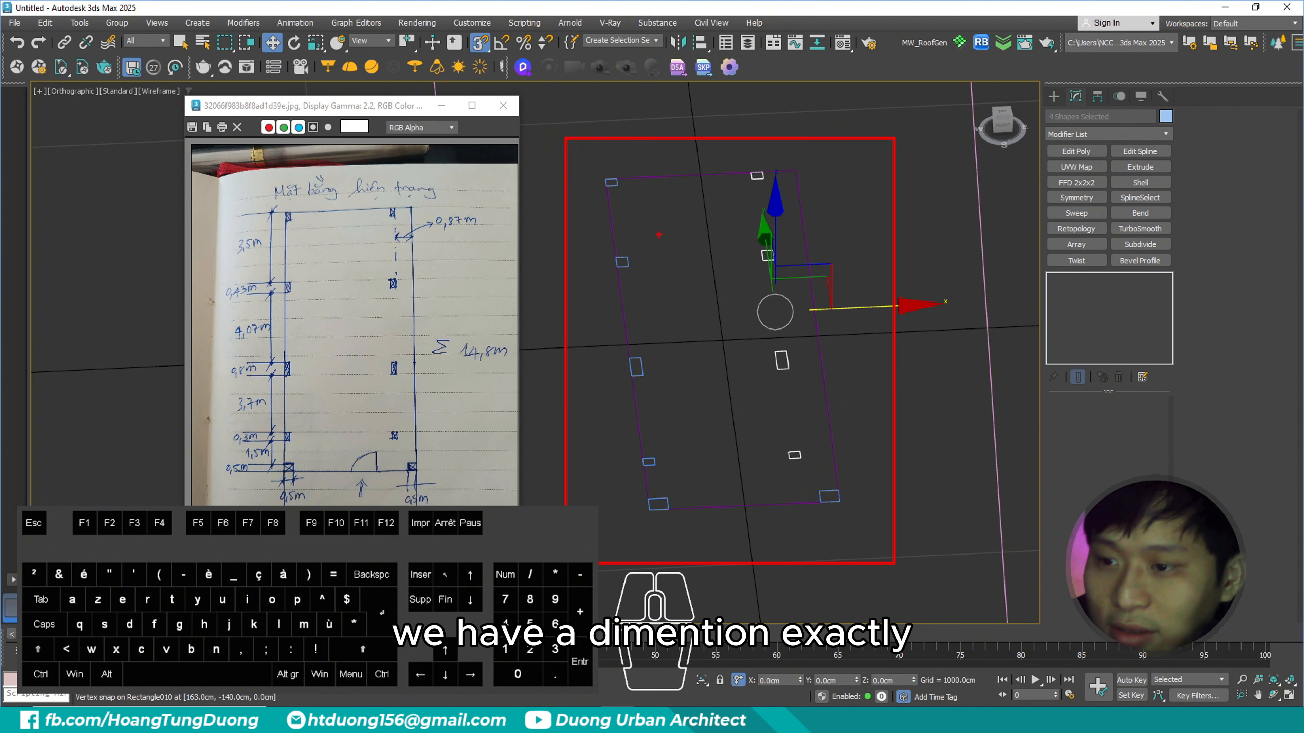
mouse_move(707, 286)
middle_mouse_down("alt")
mouse_move(739, 334)
mouse_move(722, 329)
middle_mouse_up("alt")
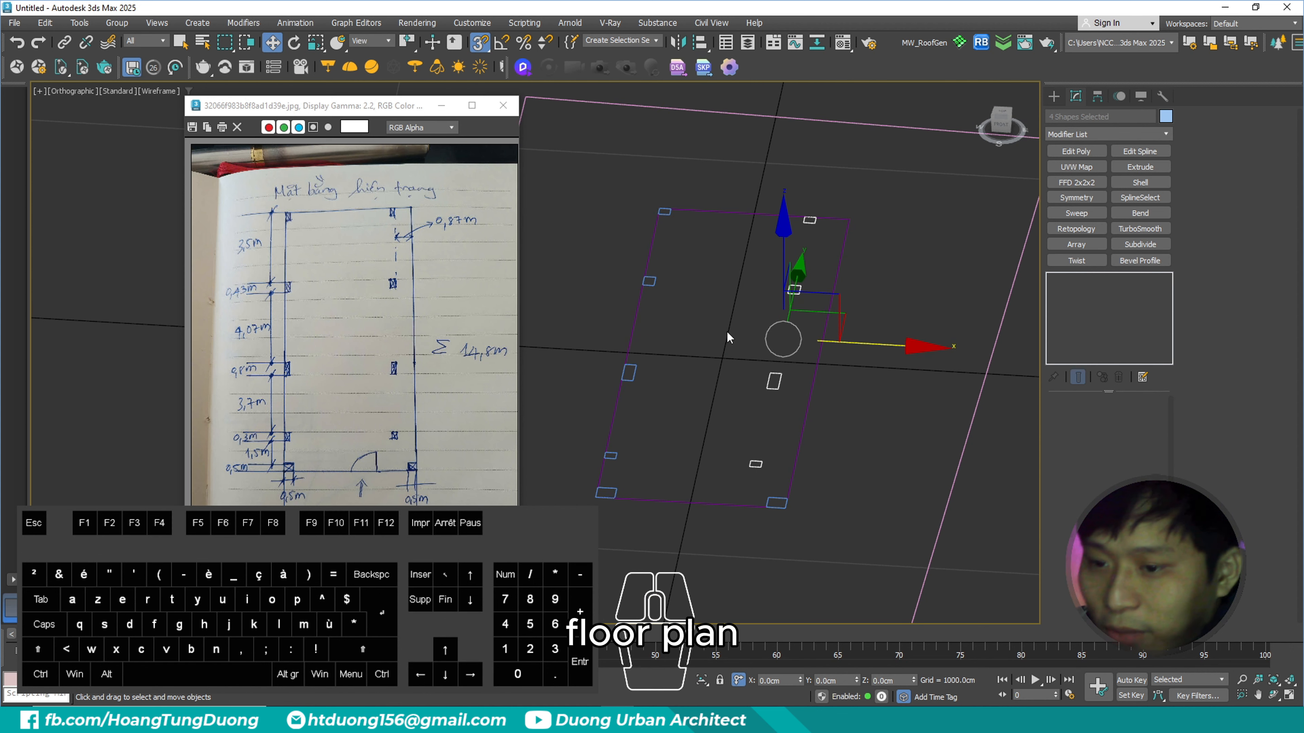
left_click(728, 337)
middle_click_drag(729, 337, 760, 339, "alt")
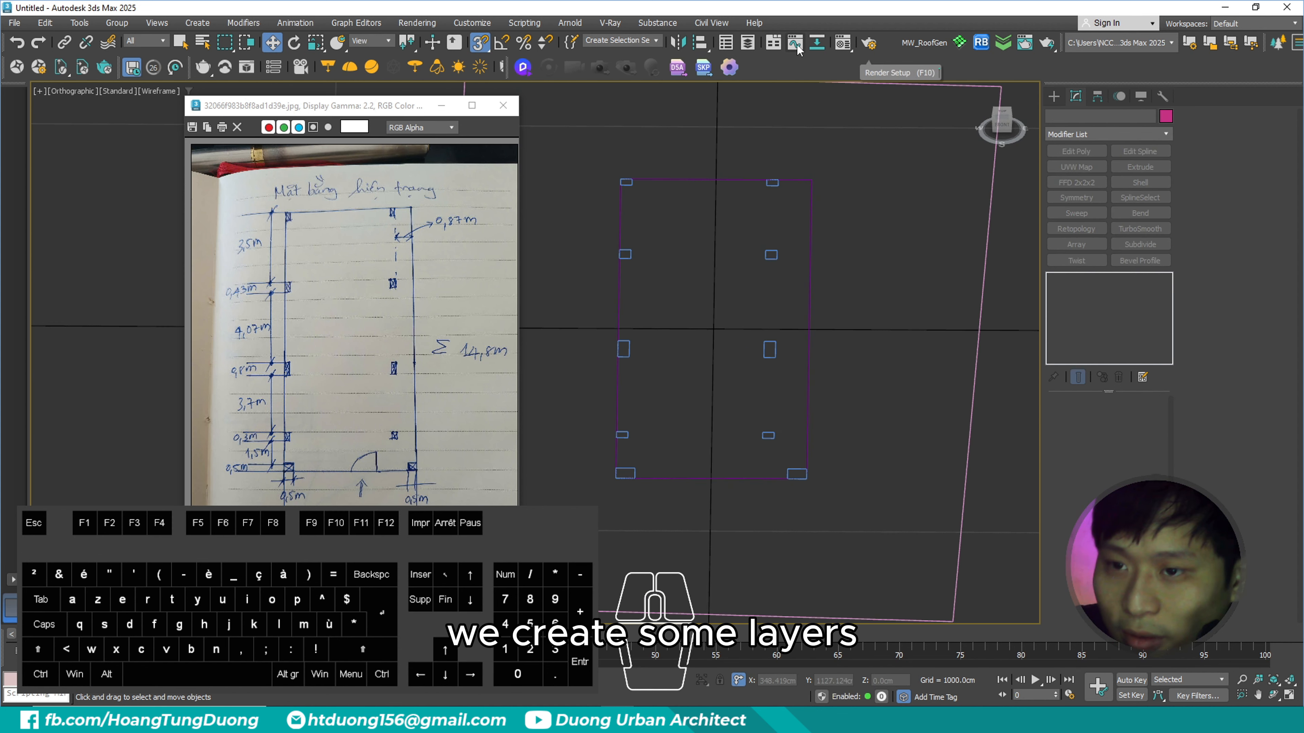
- Open the Layer Explorer and move the sketch image window clear of its object list
left_click(748, 44)
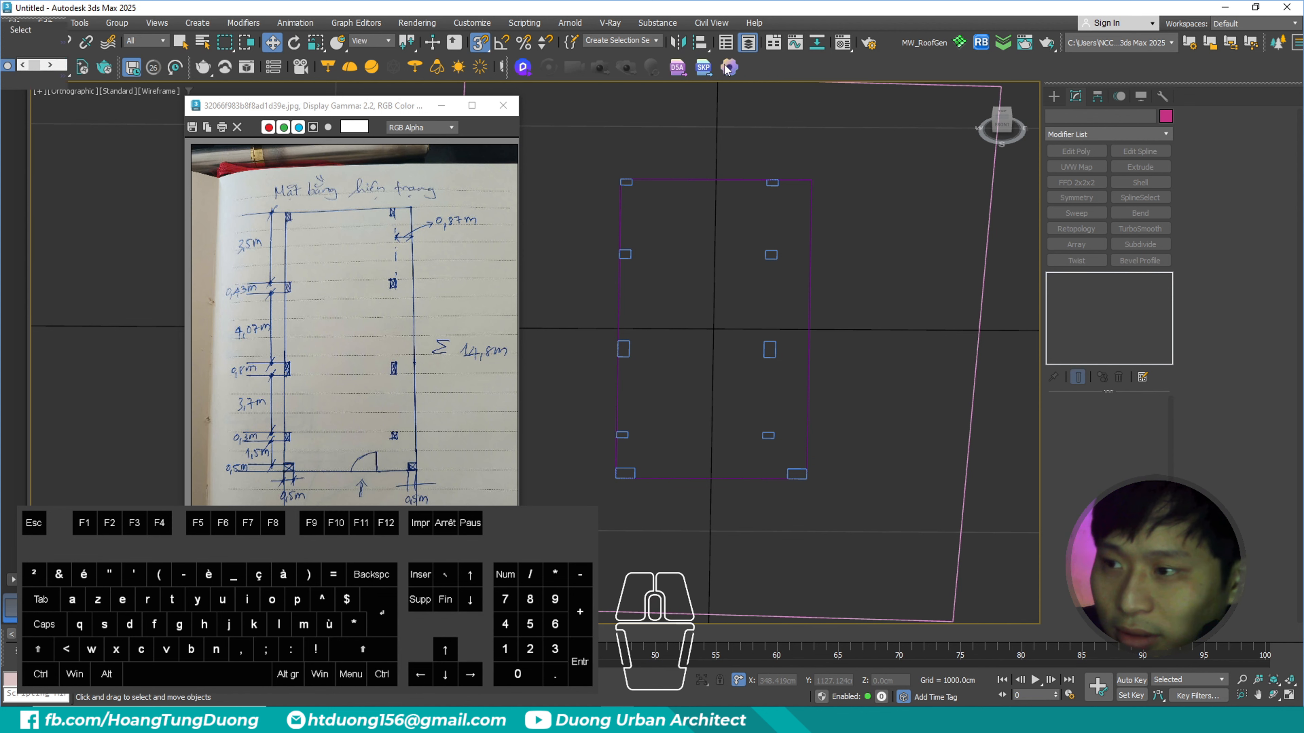
left_click_drag(336, 110, 410, 99)
scroll(744, 267, "down", 5)
scroll(731, 232, "up", 2)
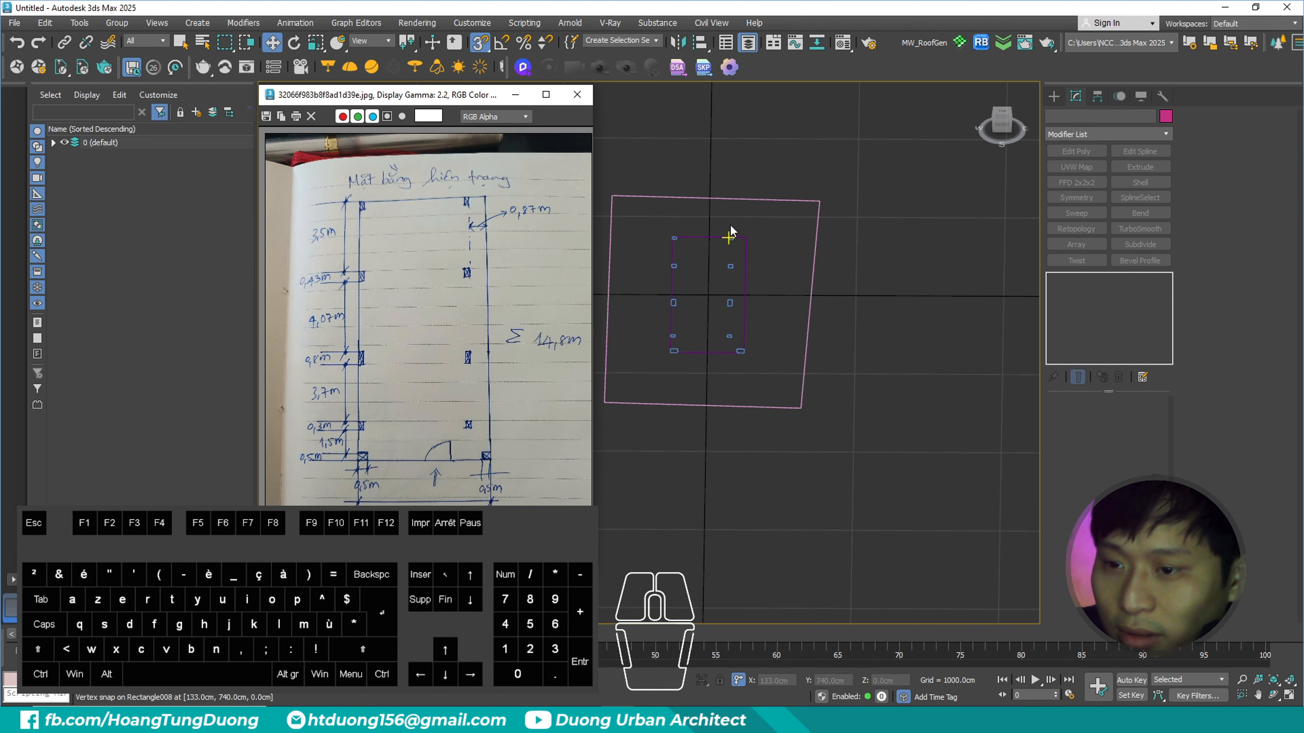
left_click(872, 167)
middle_click_drag(836, 262, 884, 263)
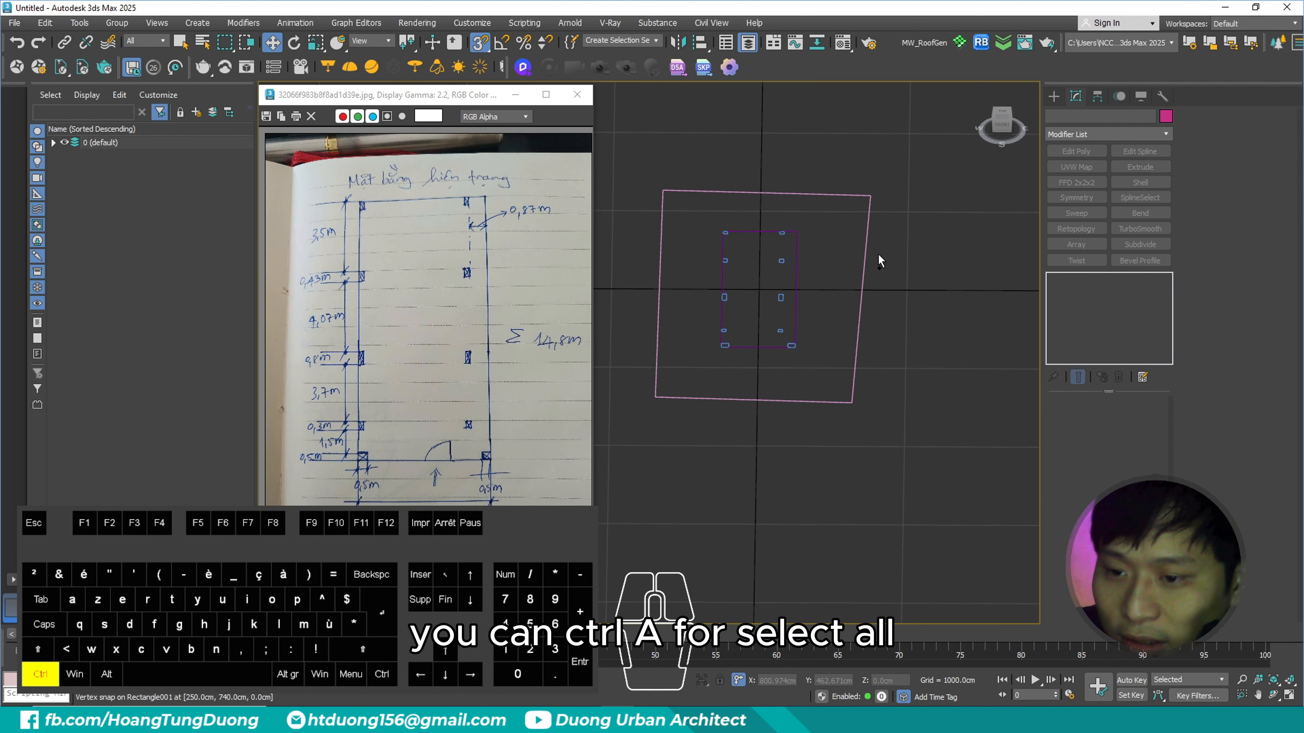
- Select all objects in the scene and put them on a new layer named "floor plan"
key("ctrl+a")
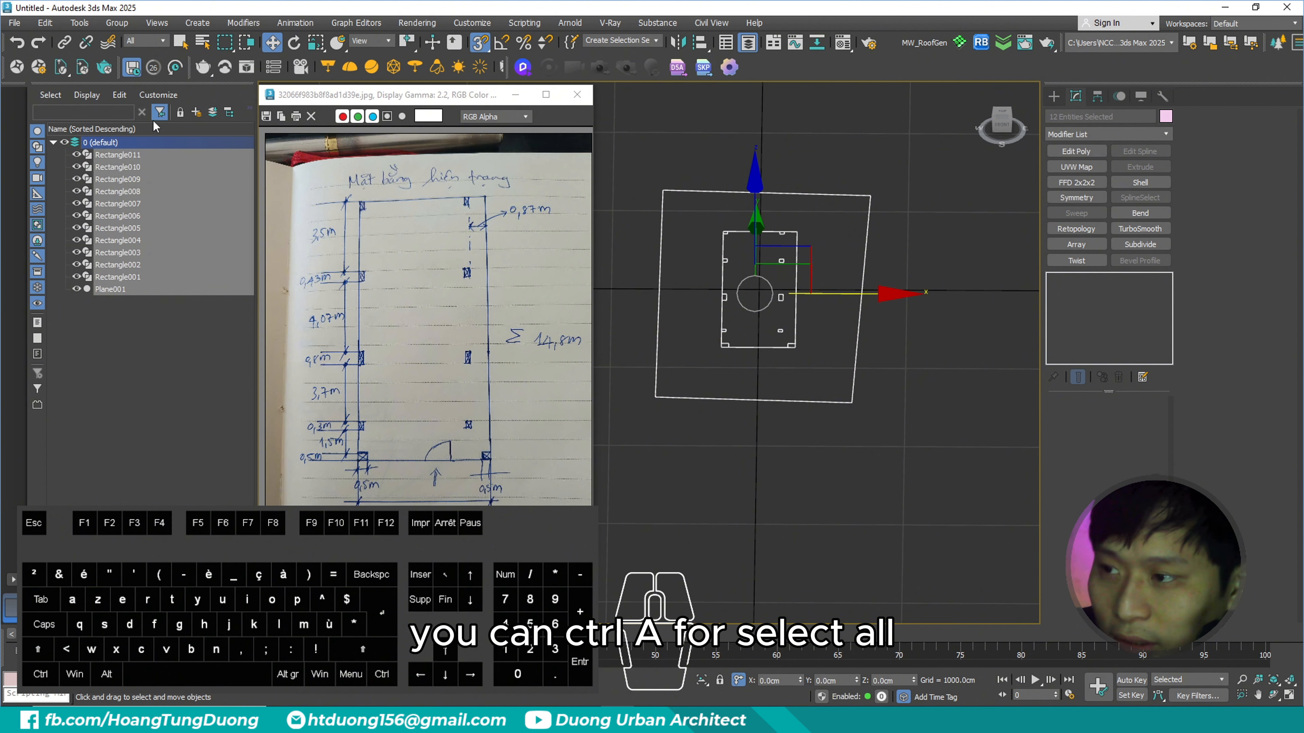
key("Escape")
left_click(196, 112)
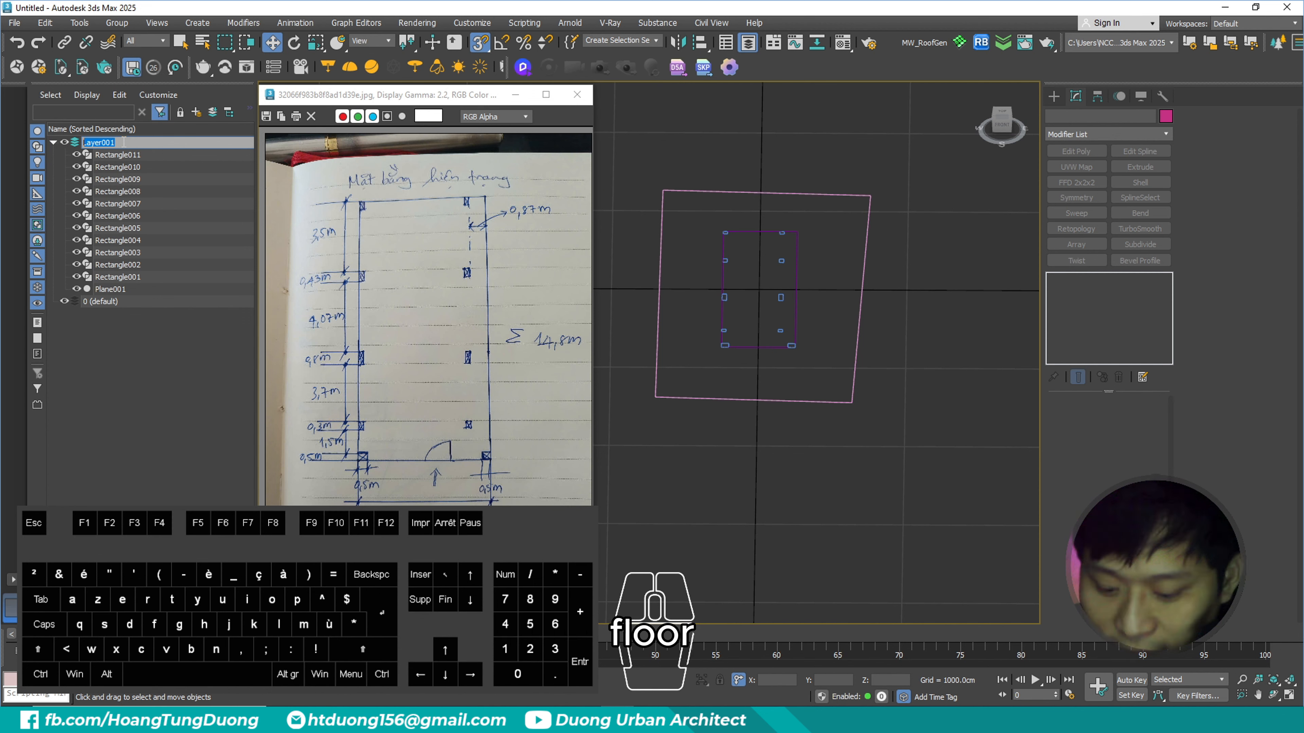
type("floor plan")
key("Return")
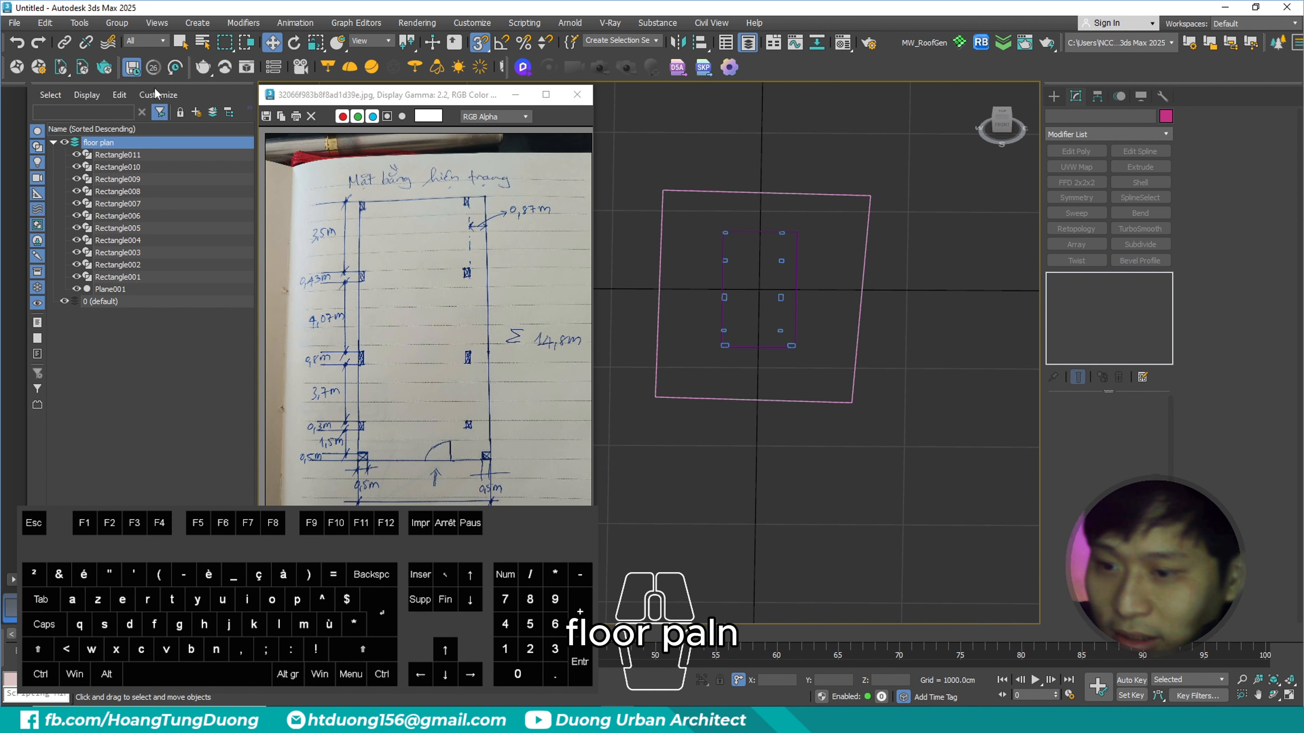
middle_click_drag(901, 291, 850, 291)
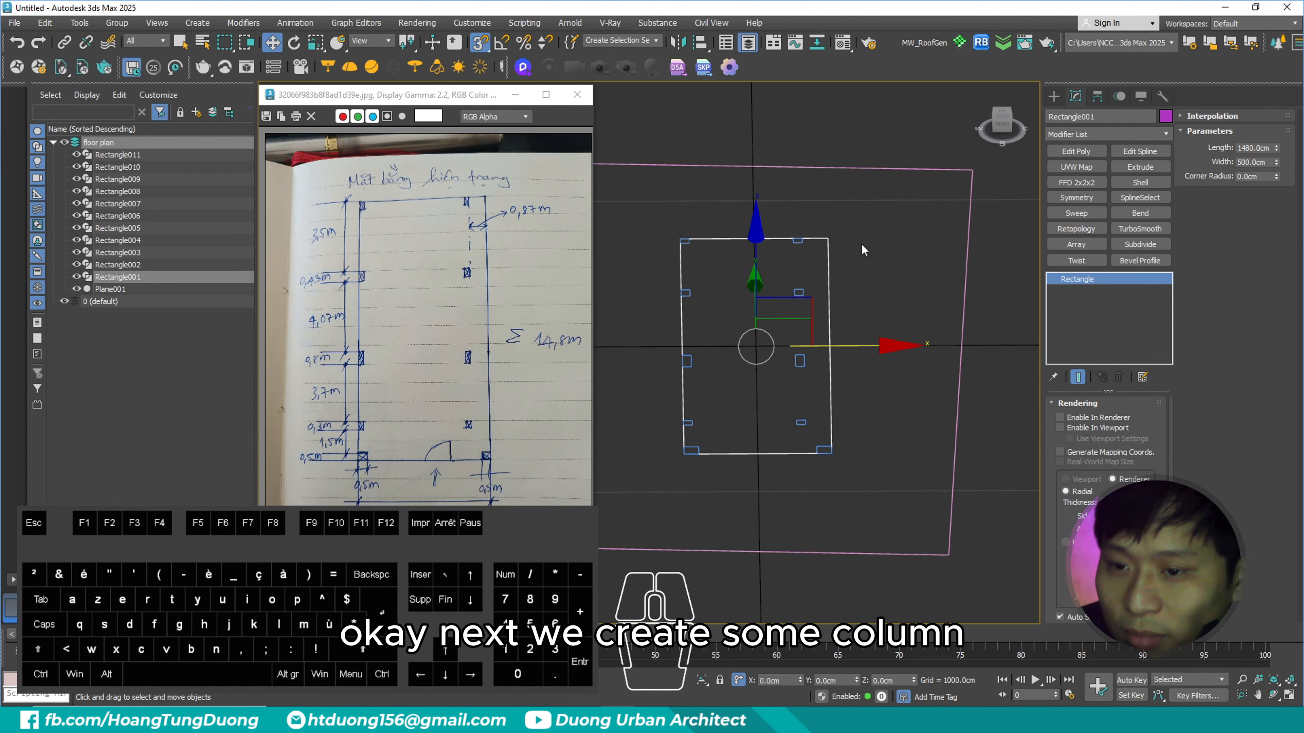